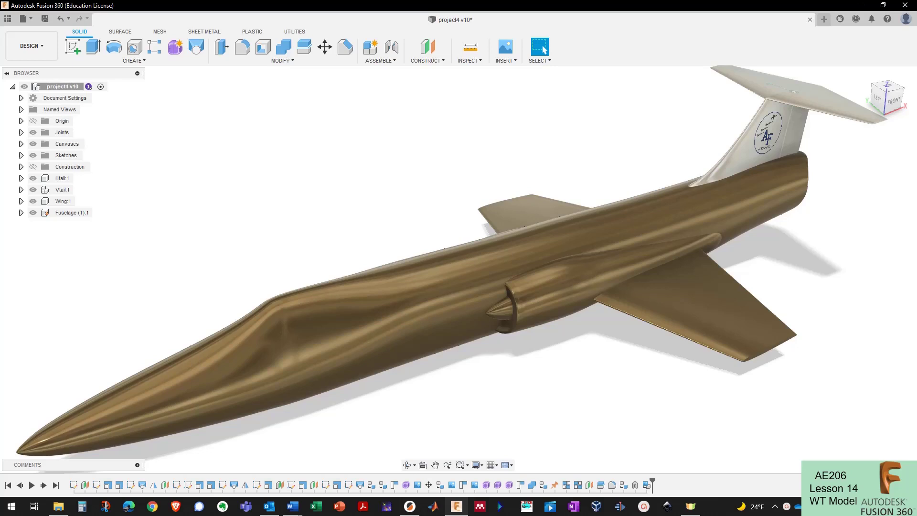
Step: Switch to the Word assignment document and review the Part 5 instructions for preparing the wind tunnel model and the two printing options
click(292, 506)
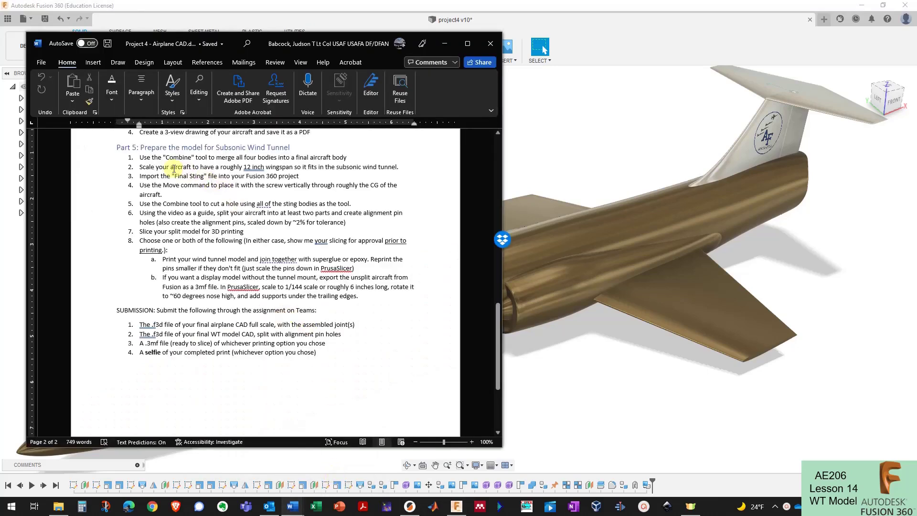
drag(151, 160, 240, 244)
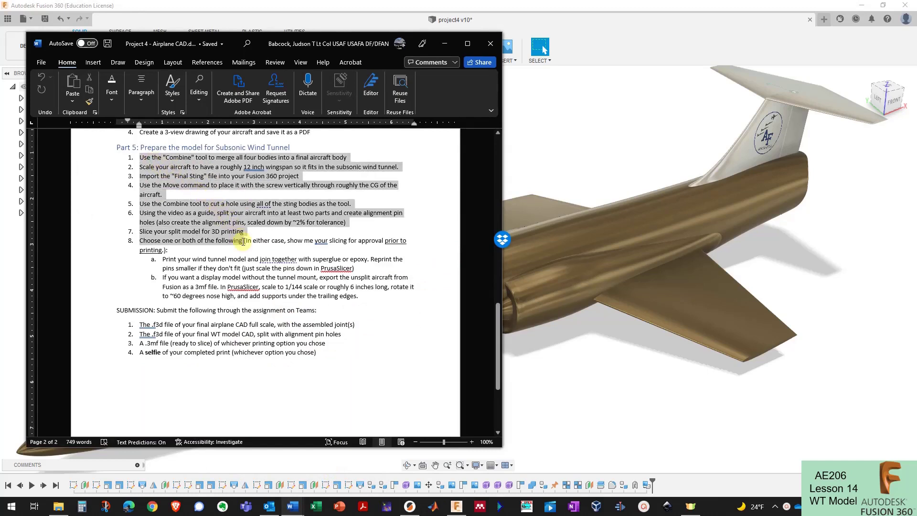
click(241, 244)
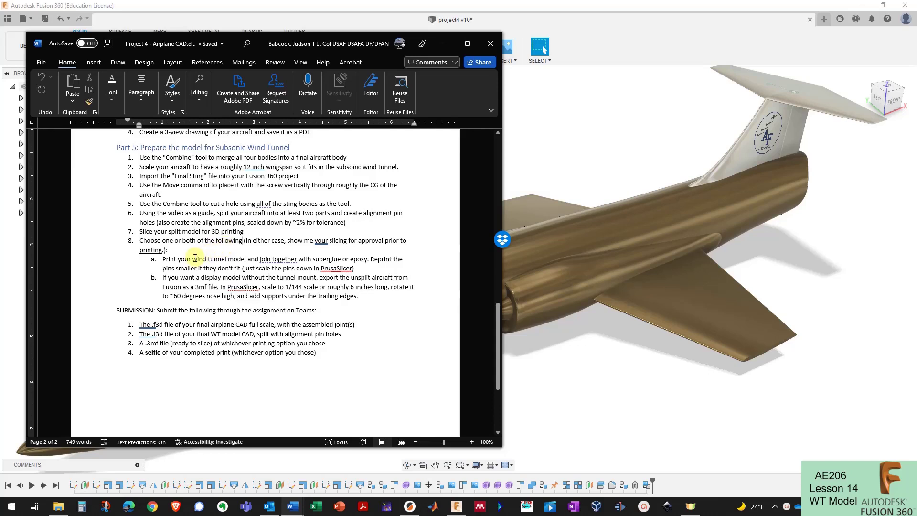
drag(217, 258, 246, 259)
click(257, 260)
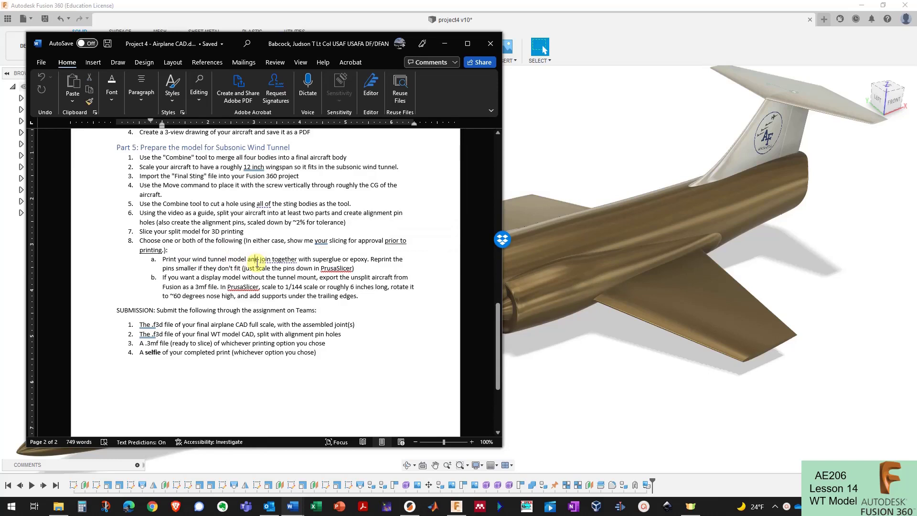
drag(187, 276, 264, 278)
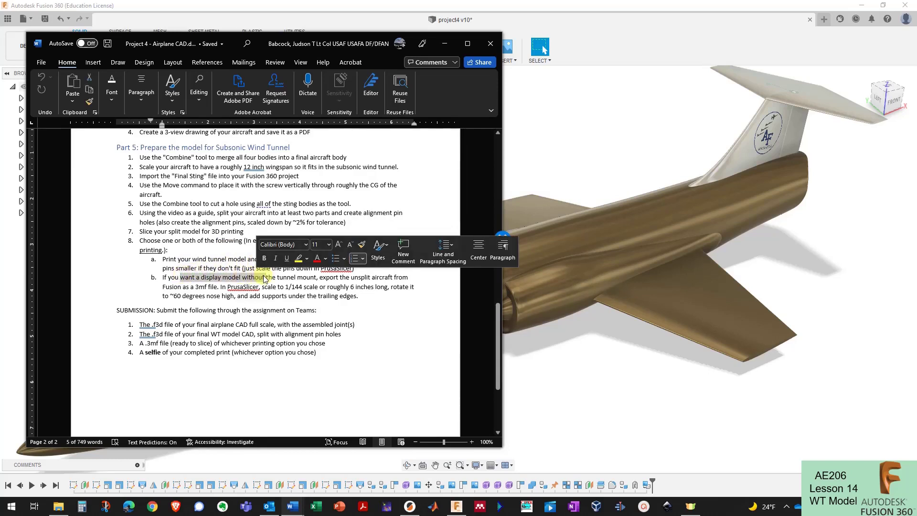
click(264, 278)
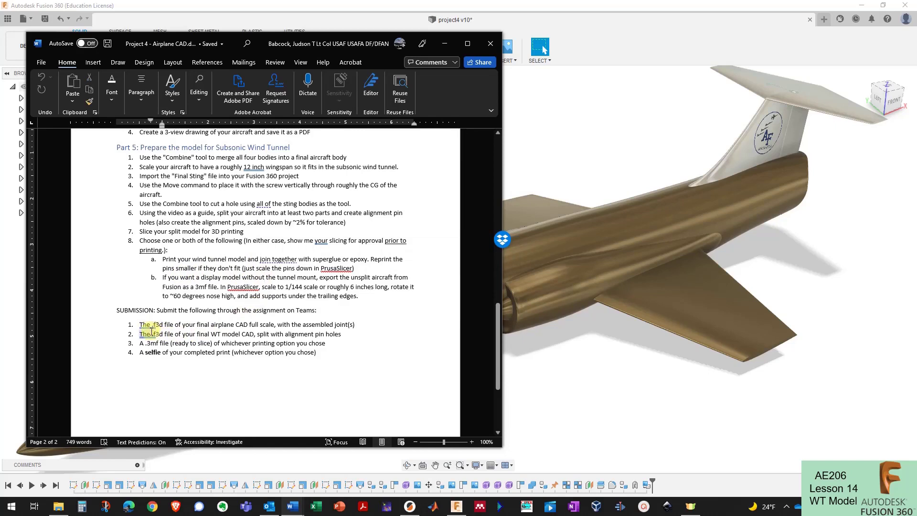
Step: Review the submission requirements for the full-scale airplane .f3d, the split WT model .f3d and the .3mf file
drag(167, 333, 289, 337)
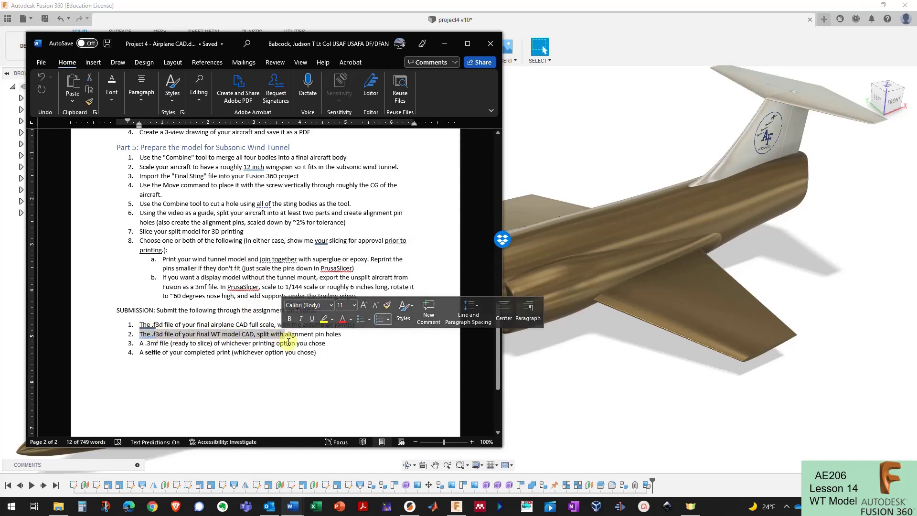
click(292, 336)
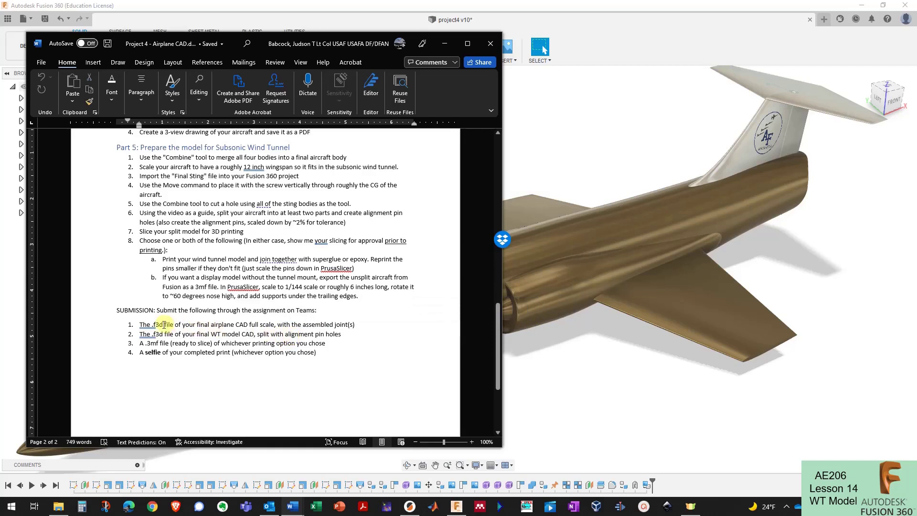
drag(146, 327, 277, 325)
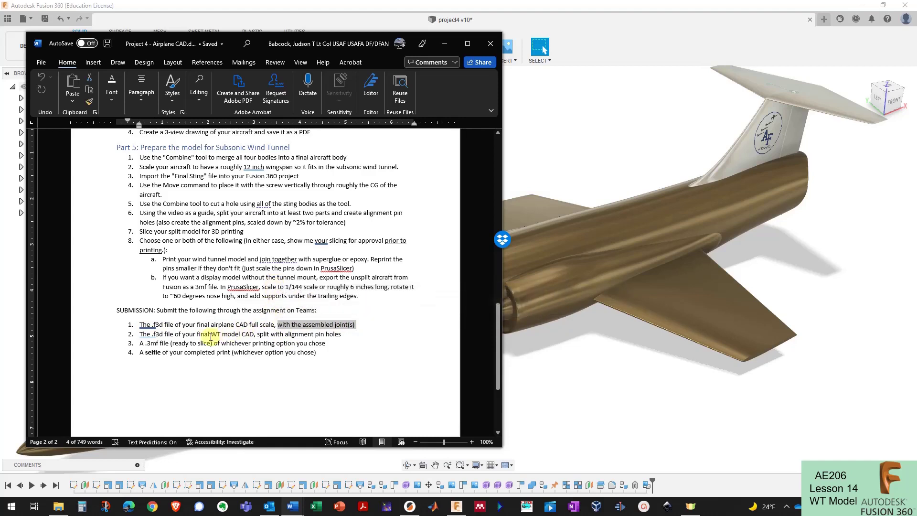
click(176, 343)
drag(152, 344, 222, 344)
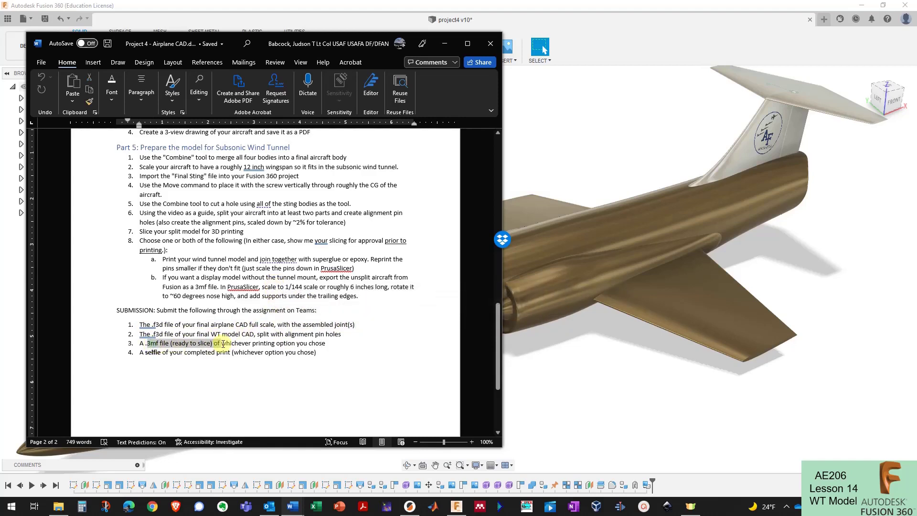
click(275, 343)
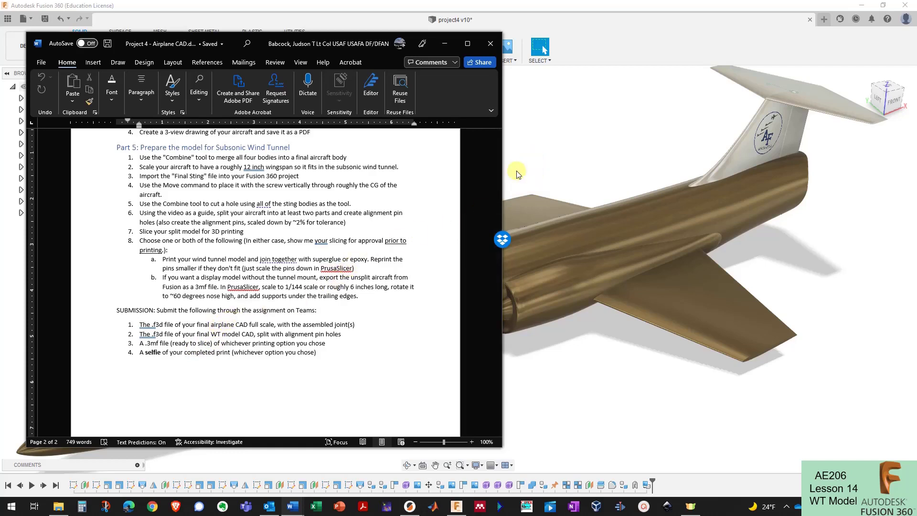
Step: Switch back to Fusion 360 and save a copy of the design as project4_WTmodel in the AE206 location
click(548, 151)
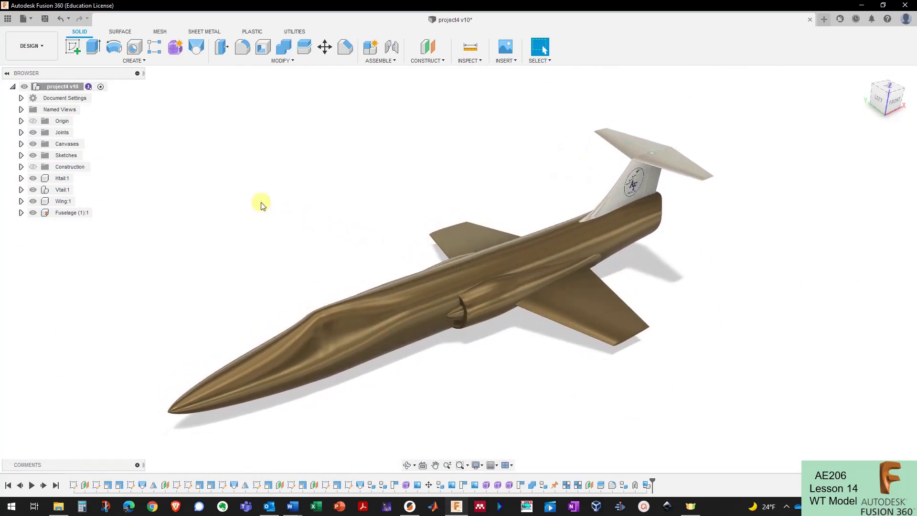
click(30, 19)
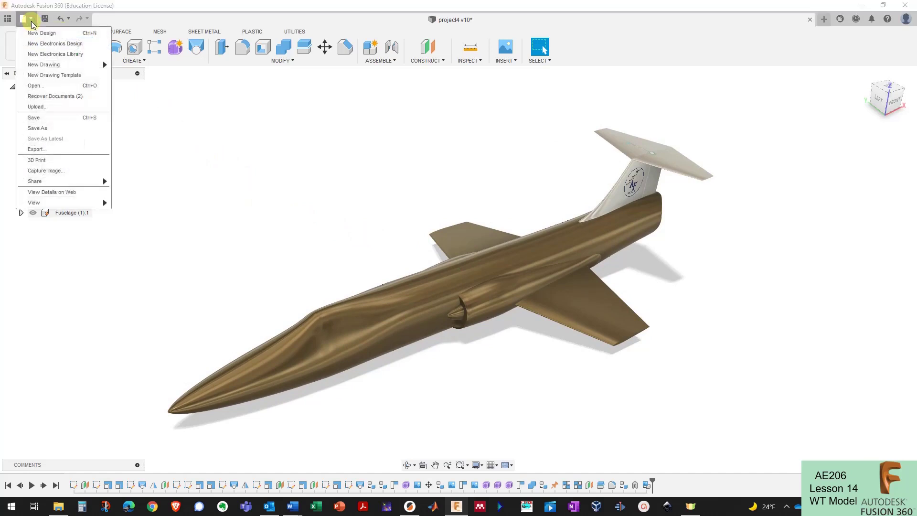
click(56, 128)
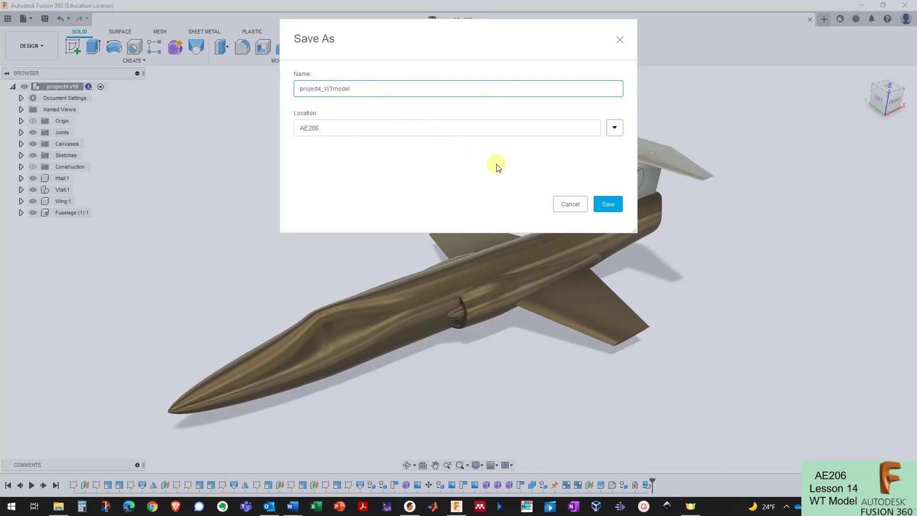
click(607, 204)
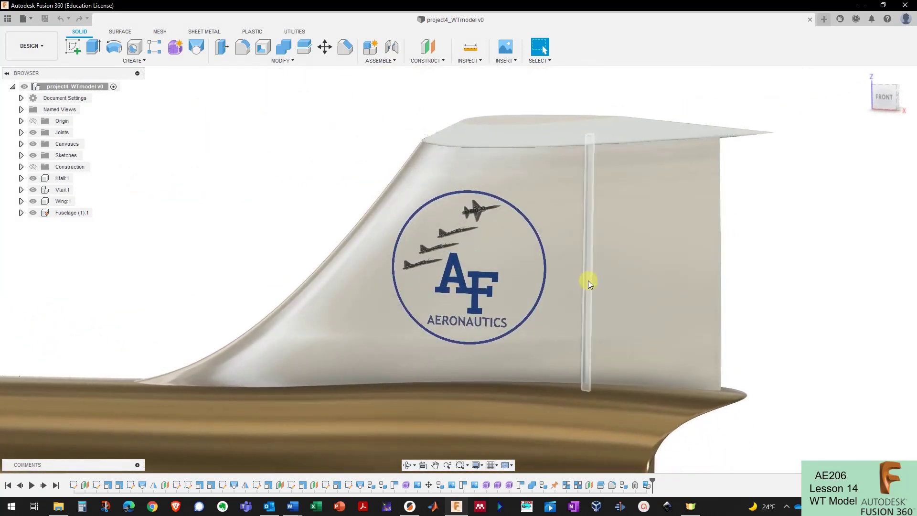
Step: Inspect the narrow rudder gap in the vertical tail, hiding the horizontal tail and showing it again
click(588, 280)
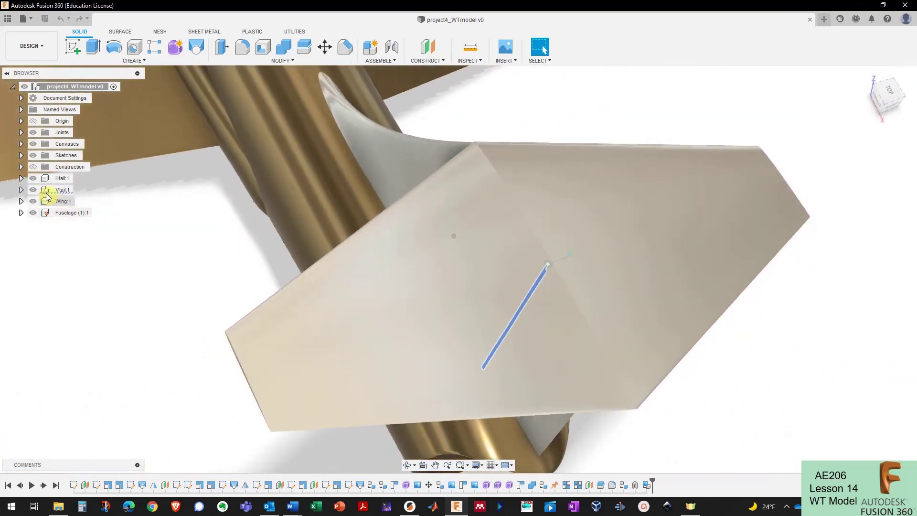
click(33, 178)
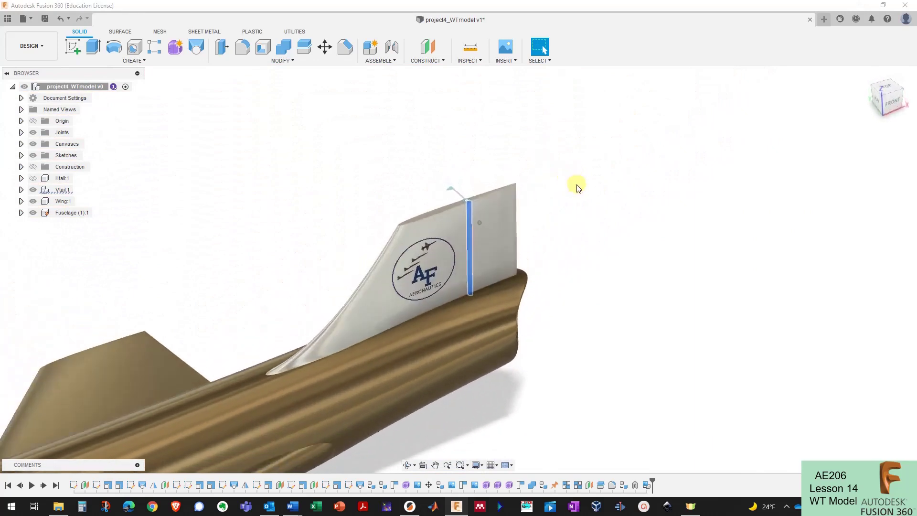
click(576, 186)
click(33, 178)
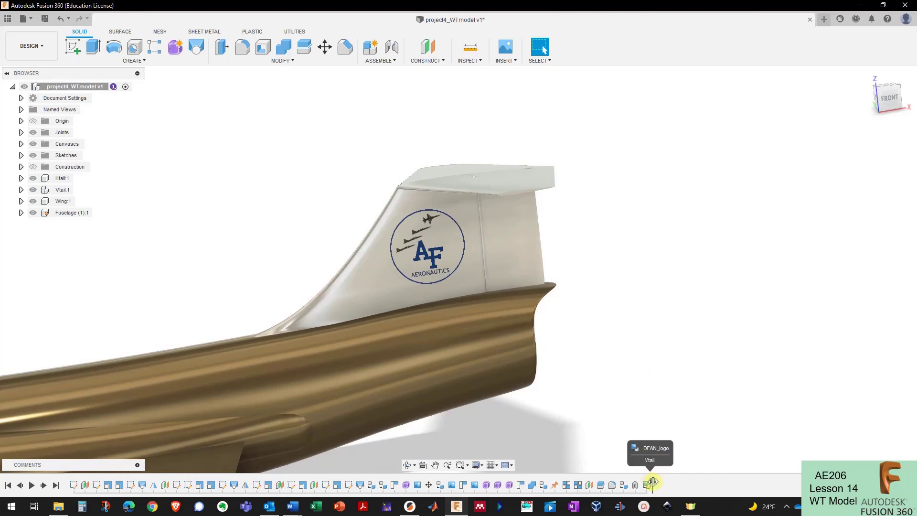
Step: Roll the timeline's history marker back past the logo, rudder split and joint features to just before Plane5
drag(651, 482, 607, 482)
shift+middle_drag(589, 324, 567, 240)
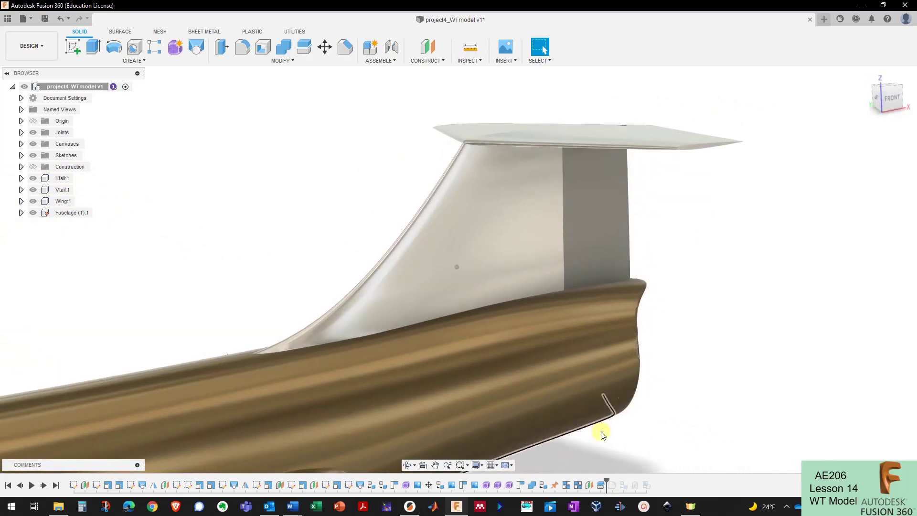
click(603, 484)
drag(607, 478, 596, 482)
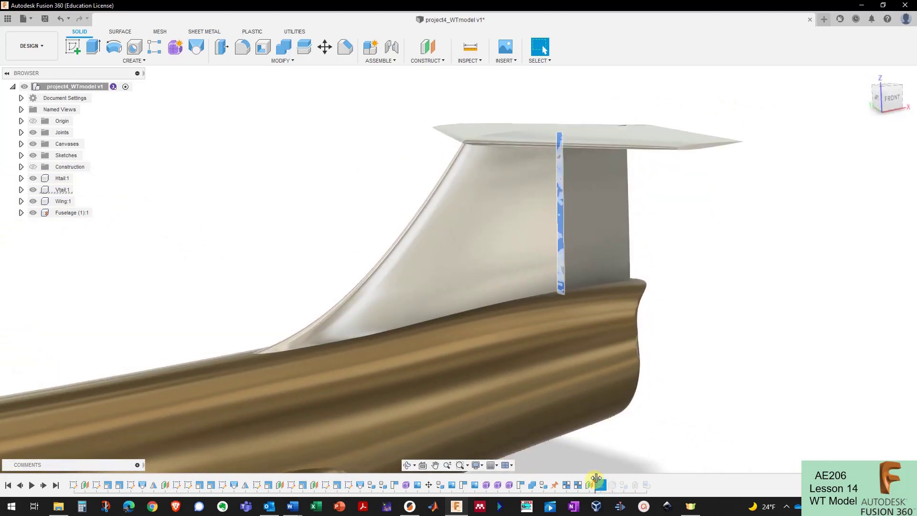
mouse_move(657, 403)
shift+middle_down()
mouse_move(612, 251)
mouse_move(526, 260)
mouse_move(395, 255)
mouse_move(609, 349)
mouse_move(629, 451)
mouse_move(587, 464)
mouse_move(588, 310)
mouse_move(564, 426)
shift+middle_up()
click(592, 488)
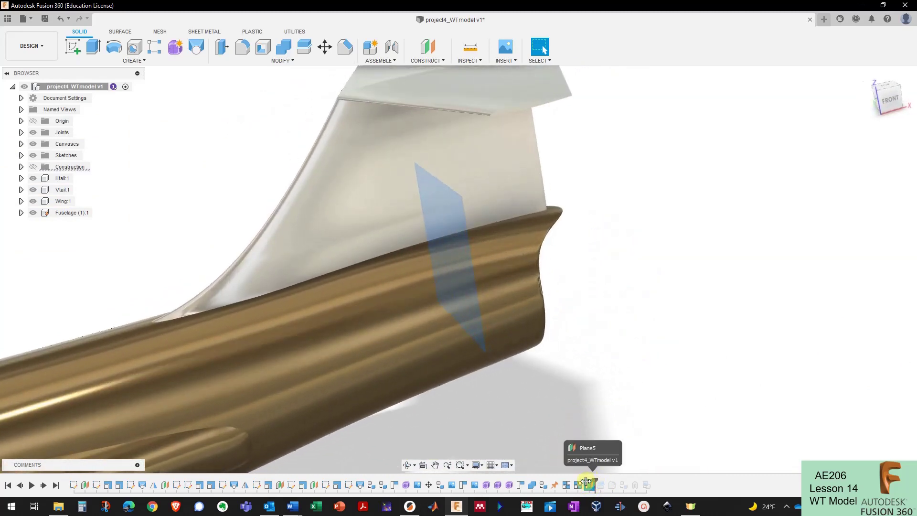
mouse_move(587, 482)
shift+middle_down()
mouse_move(605, 440)
mouse_move(600, 474)
shift+middle_up()
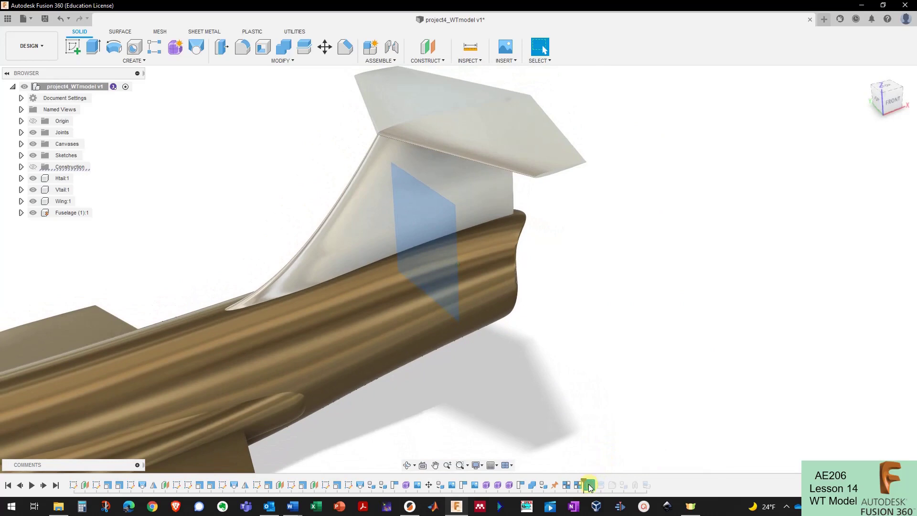
Step: Delete all features after the history marker and save the design with the version description "User Saved"
right_click(591, 487)
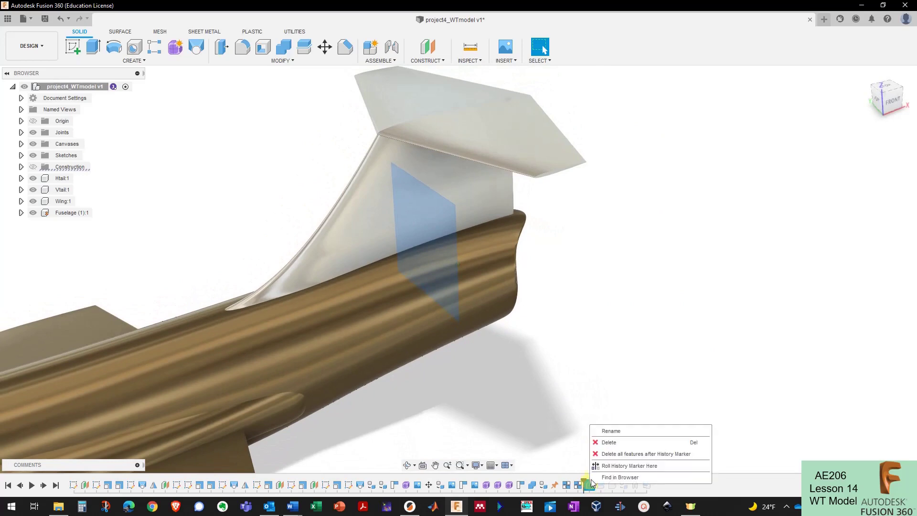
click(635, 454)
scroll(577, 357, down, 5)
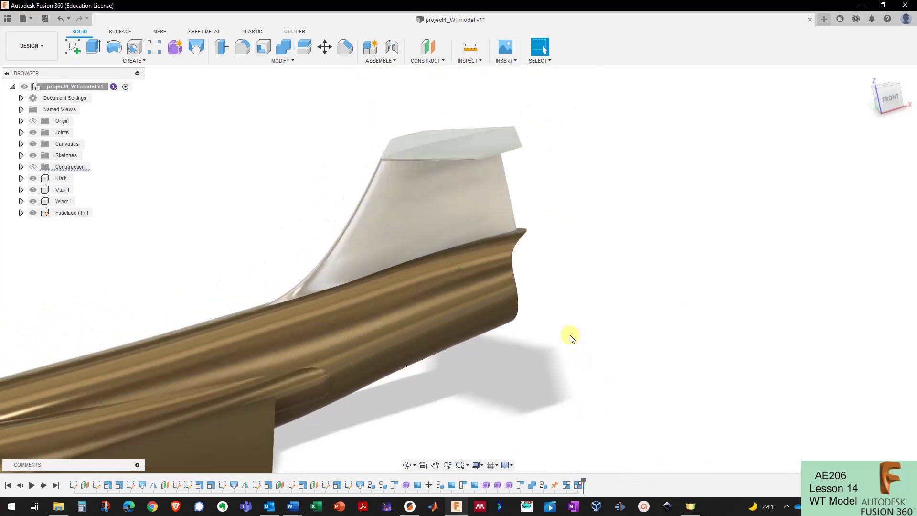
shift+middle_drag(588, 330, 695, 324)
key(ctrl+s)
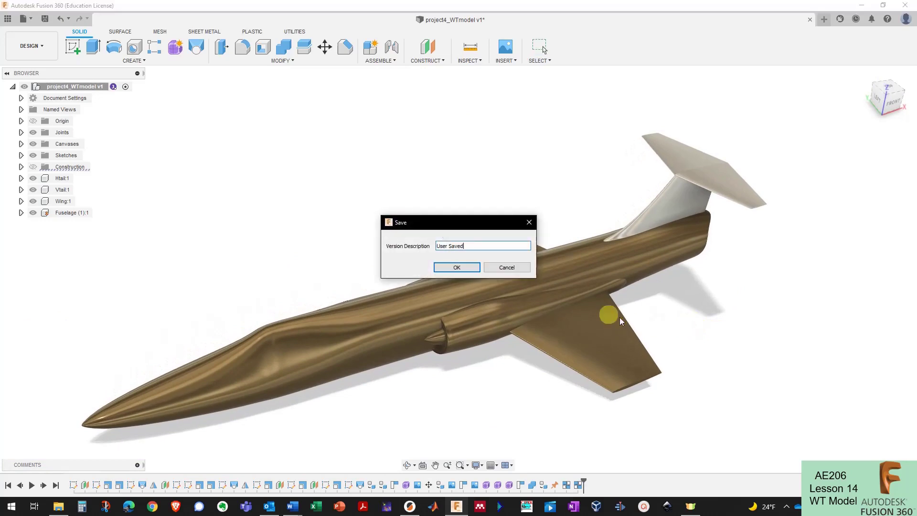
click(468, 268)
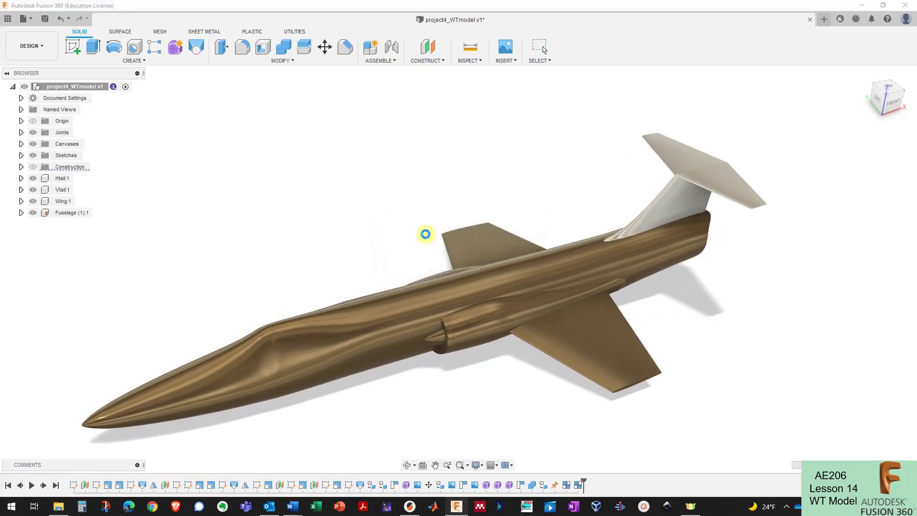
shift+middle_drag(420, 224, 420, 224)
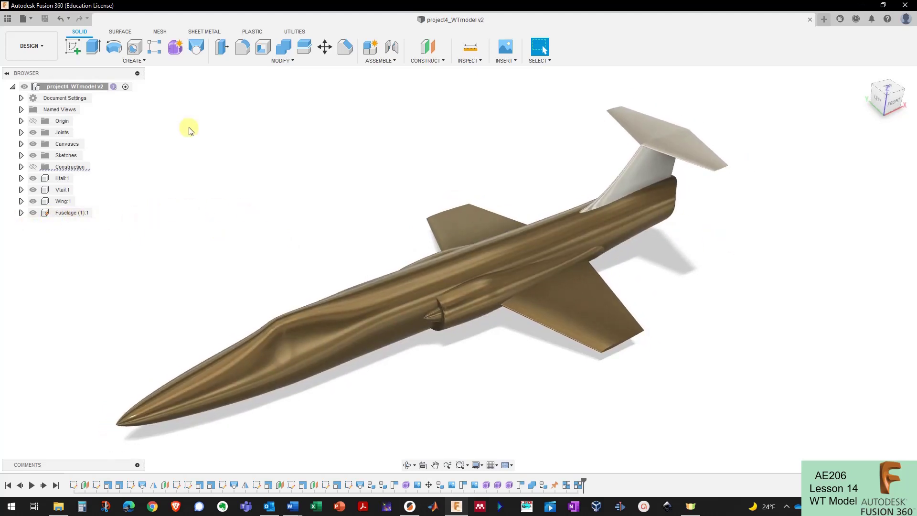
Step: Select the whole aircraft and combine its four bodies into one using the Join operation
drag(184, 119, 304, 144)
click(720, 337)
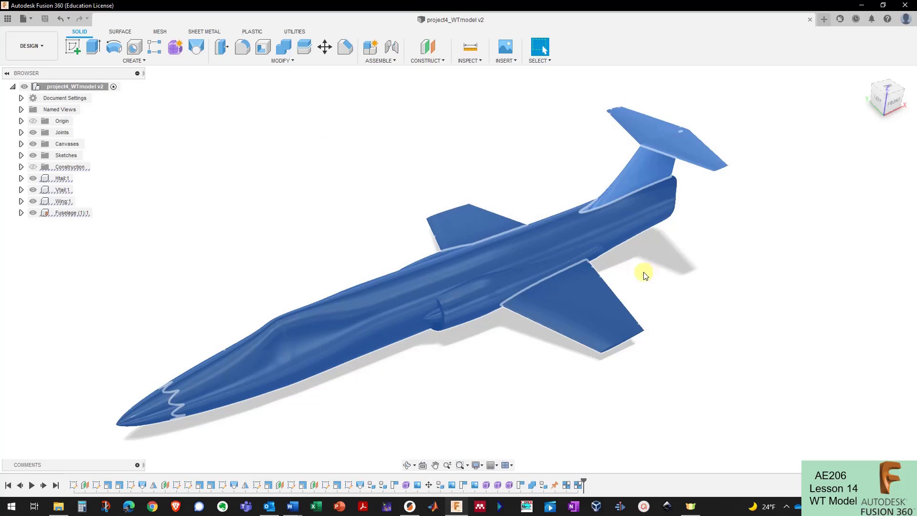
shift+middle_drag(643, 272, 424, 126)
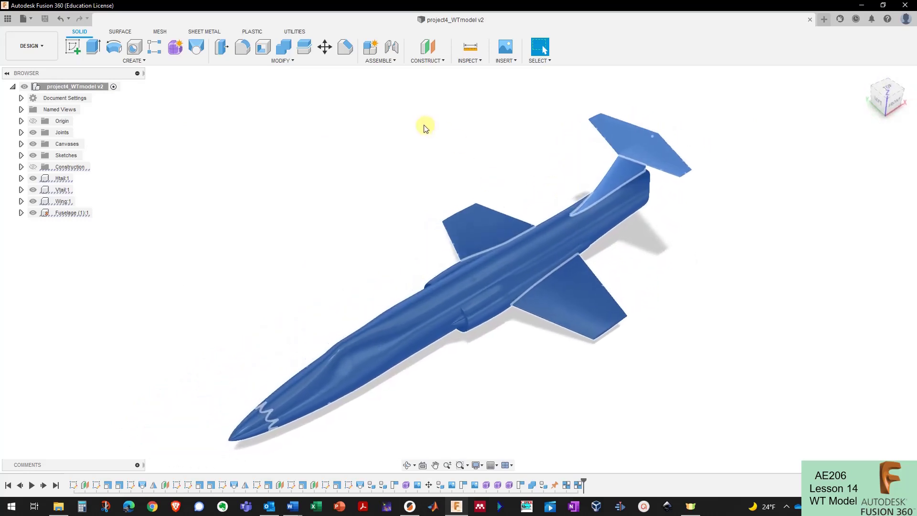
click(284, 46)
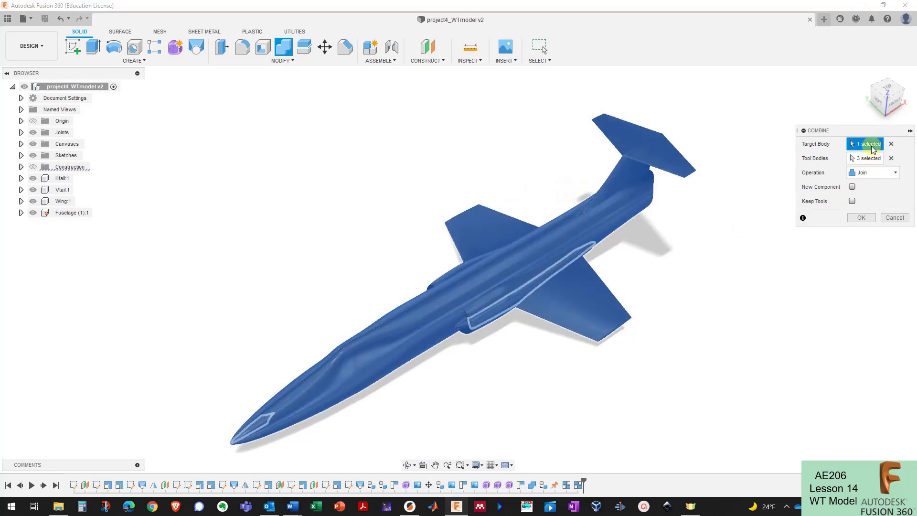
scroll(858, 148, up, 1)
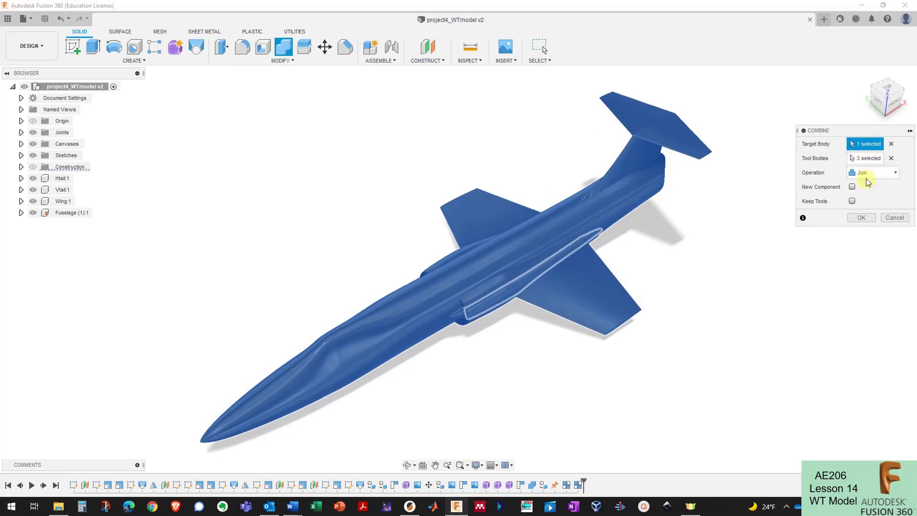
click(862, 218)
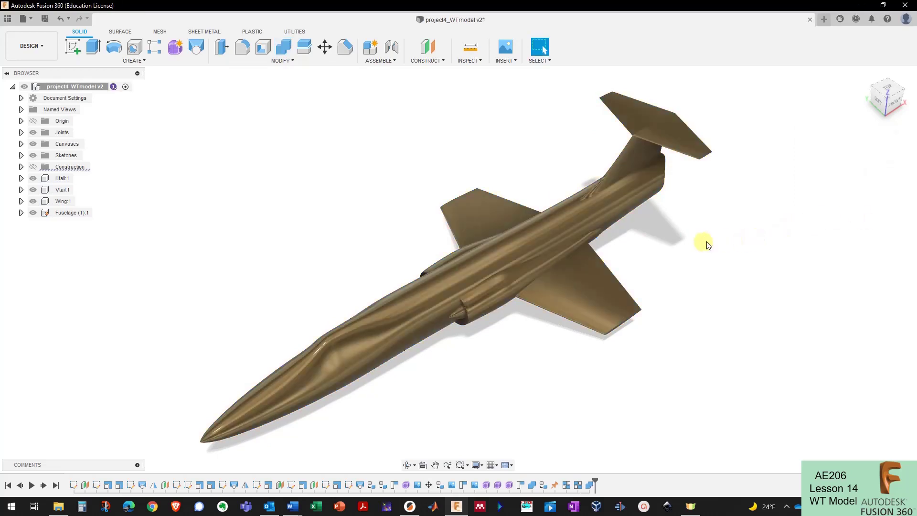
Step: Expand the Fuselage component's bodies and toggle Body1's visibility to check that the whole aircraft is one body
click(21, 212)
click(29, 236)
click(50, 248)
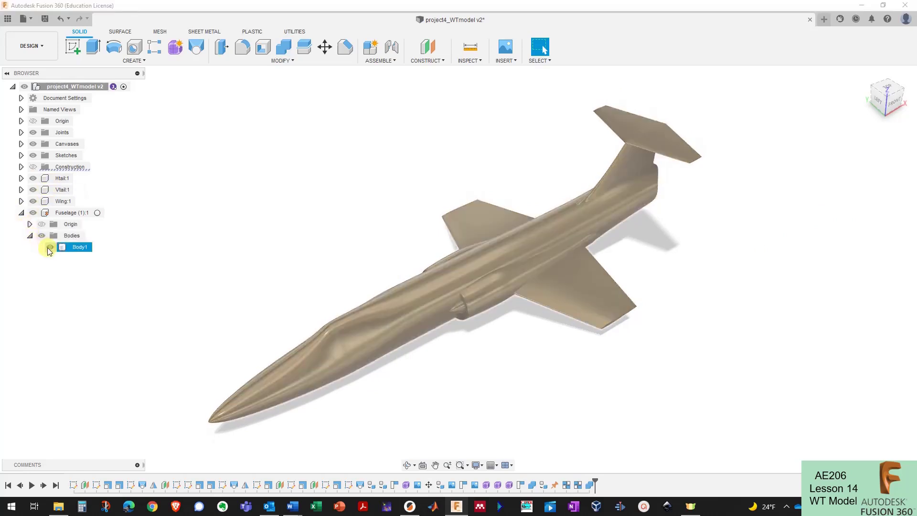
click(50, 247)
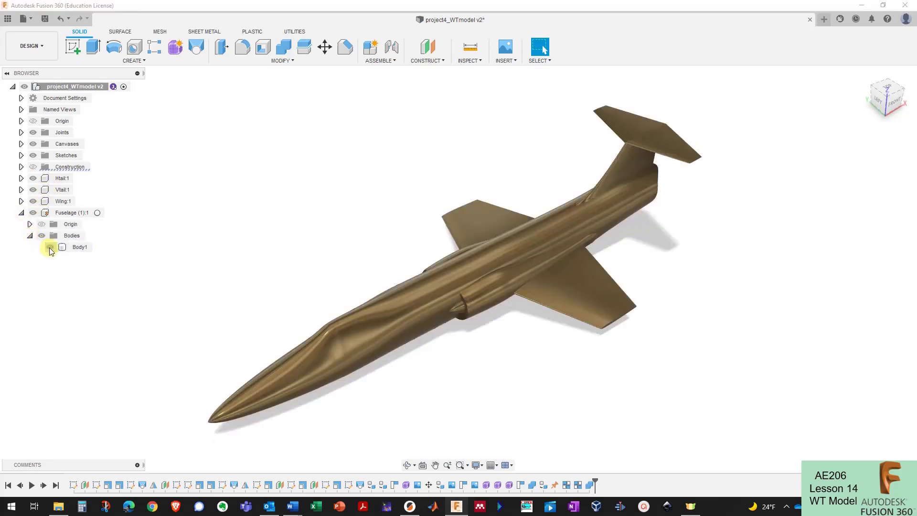
click(50, 248)
click(50, 247)
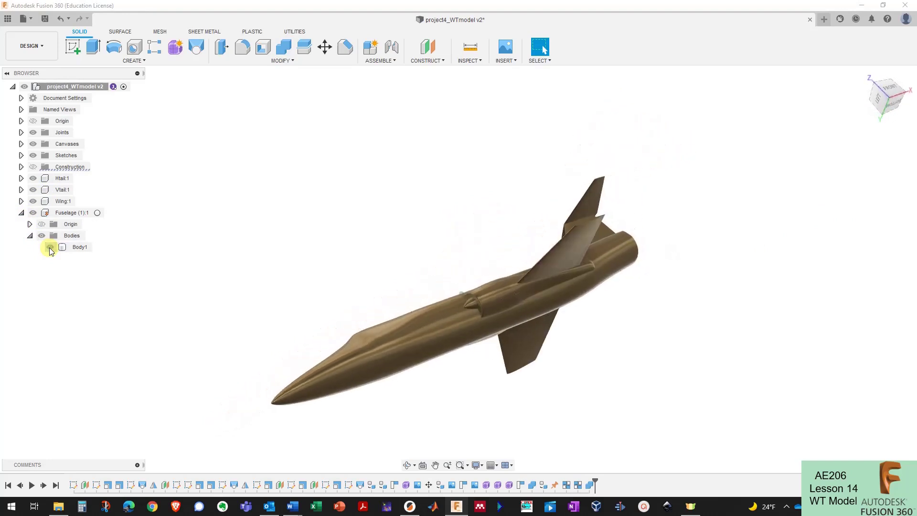
Step: Toggle Body1's visibility again and examine the merged aircraft from above and from the side
click(49, 247)
click(49, 247)
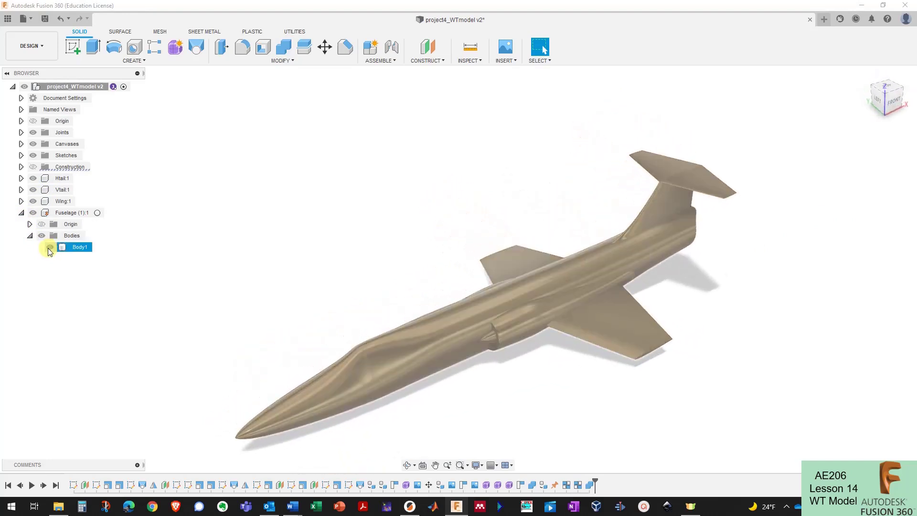
click(434, 189)
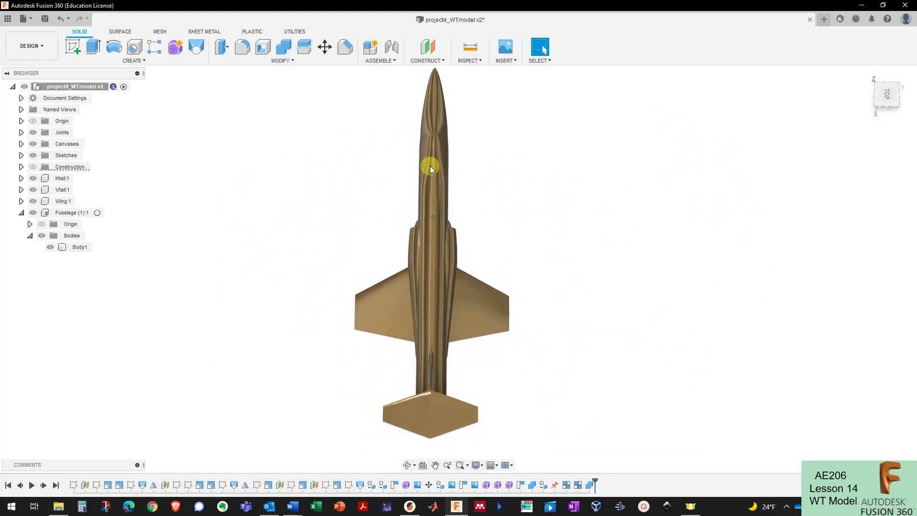
click(425, 285)
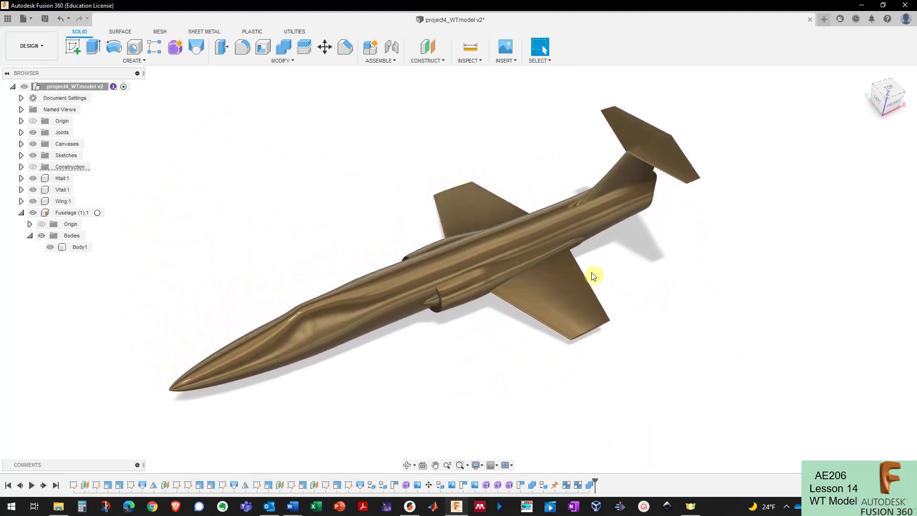
Step: Measure the distance between the two wingtip edges, with feet as the secondary unit
click(466, 49)
click(423, 151)
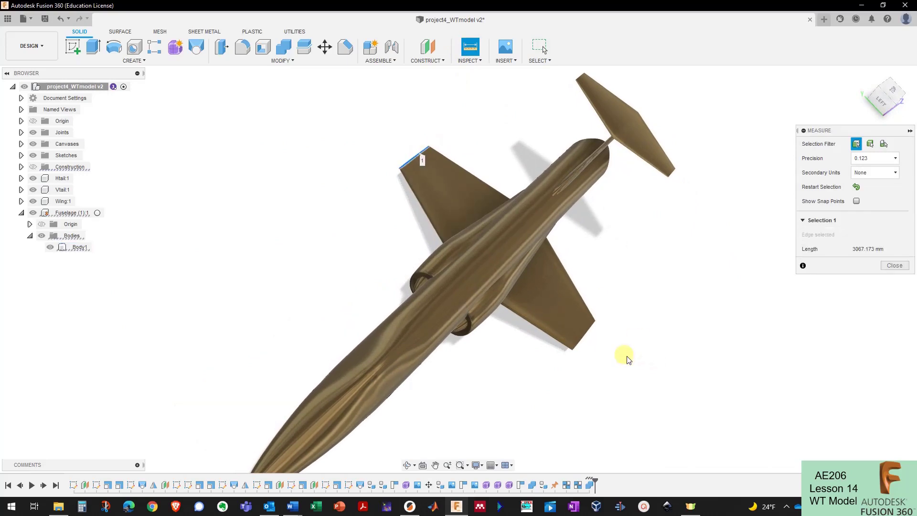
click(587, 334)
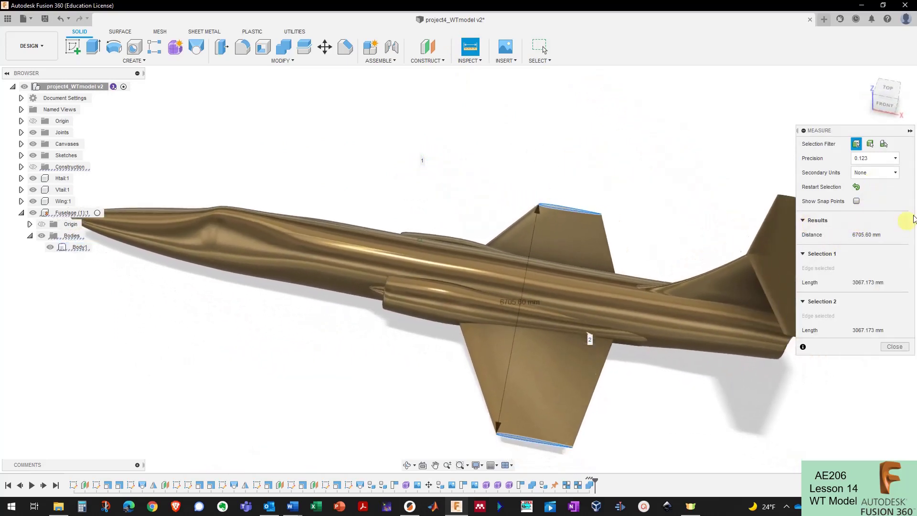
click(892, 173)
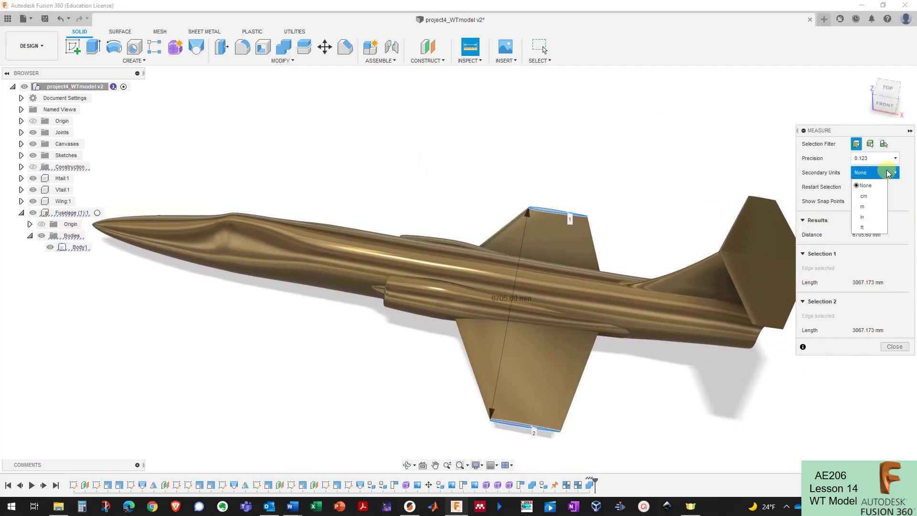
click(867, 227)
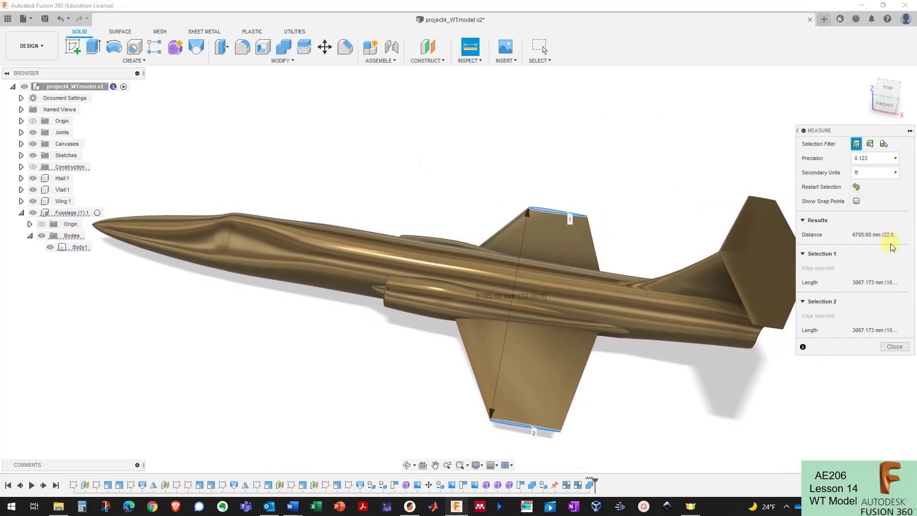
scroll(516, 330, up, 6)
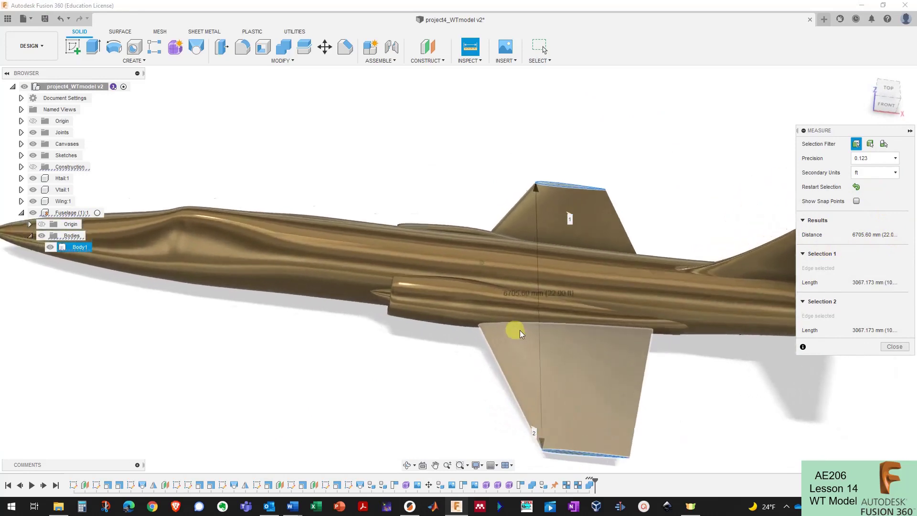
shift+middle_drag(659, 307, 647, 298)
click(696, 246)
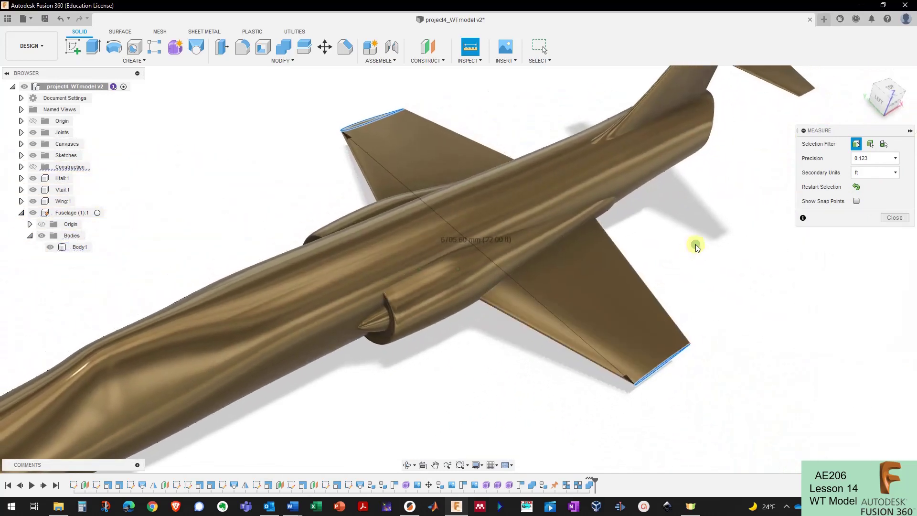
scroll(675, 245, down, 5)
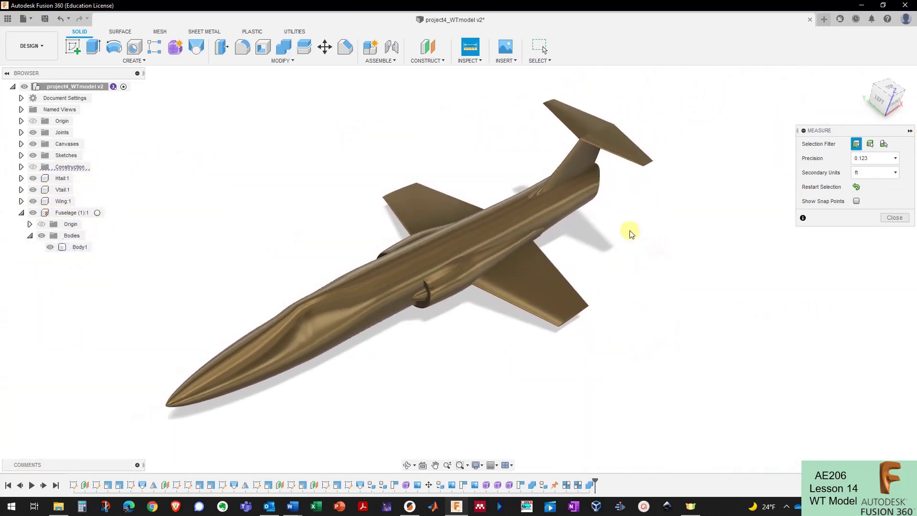
shift+middle_drag(631, 235, 642, 291)
drag(651, 323, 282, 186)
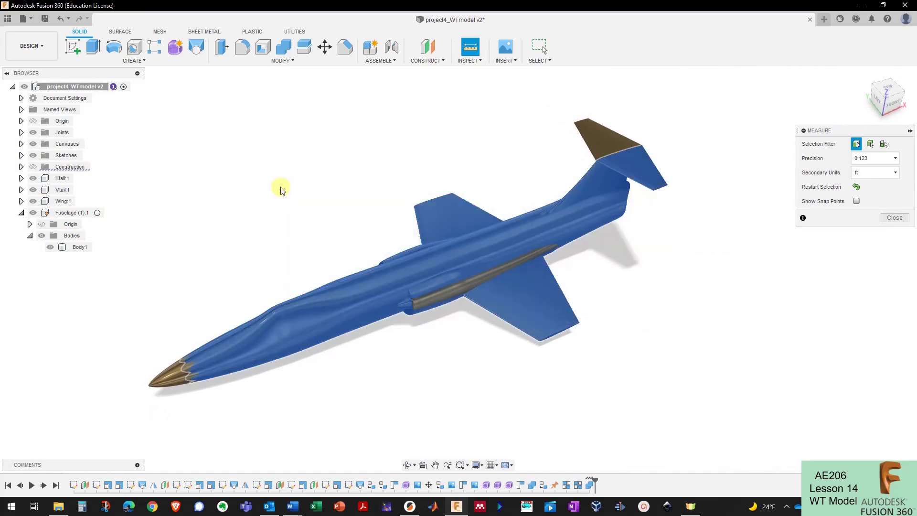
scroll(641, 329, down, 3)
shift+middle_drag(642, 329, 682, 370)
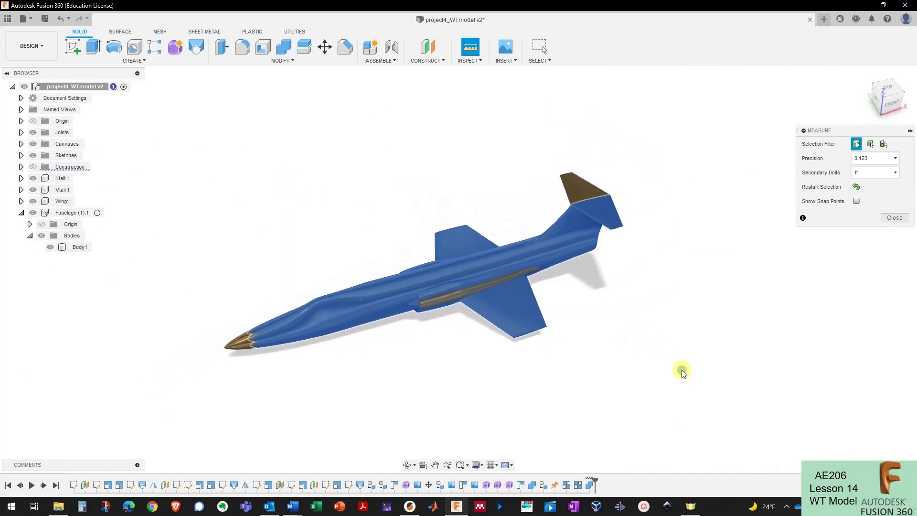
key(Escape)
Step: Scale Body1 uniformly about the fuselage nose tip with a scale factor of 8 in/22 ft
click(80, 248)
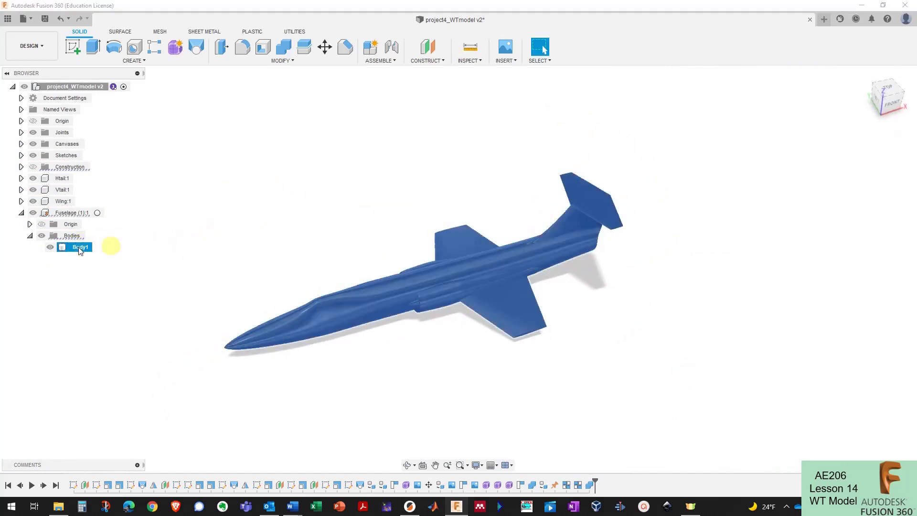
click(297, 62)
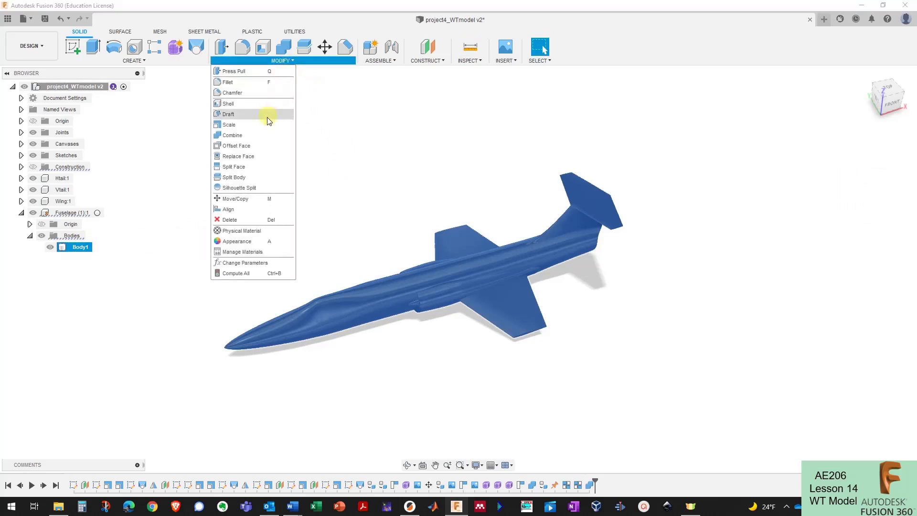
click(229, 124)
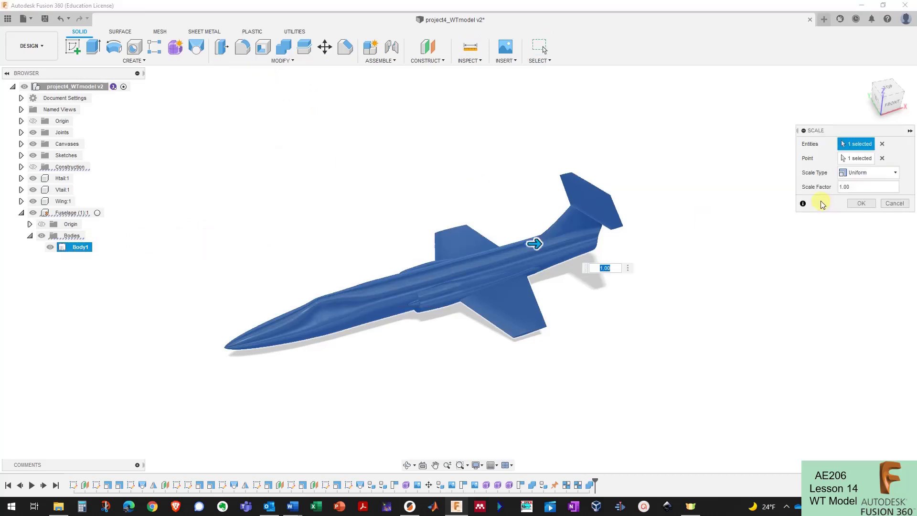
click(855, 159)
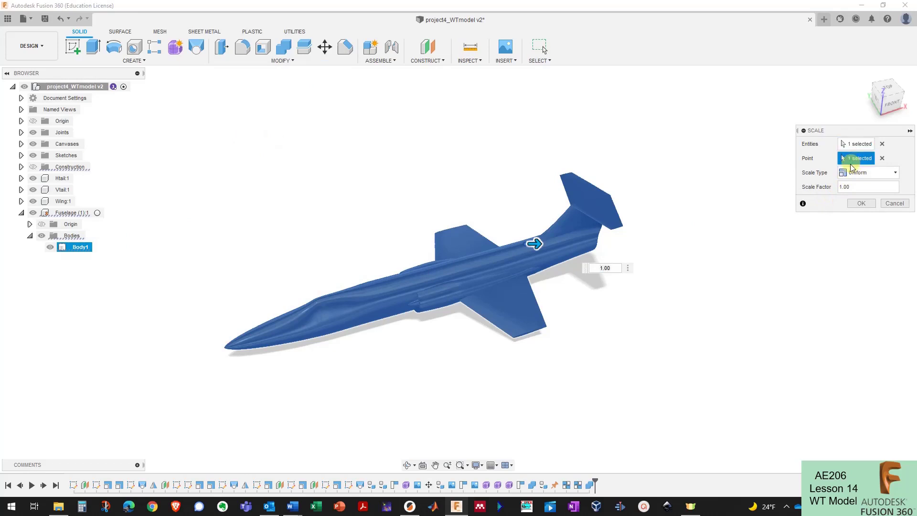
click(882, 159)
scroll(334, 375, up, 5)
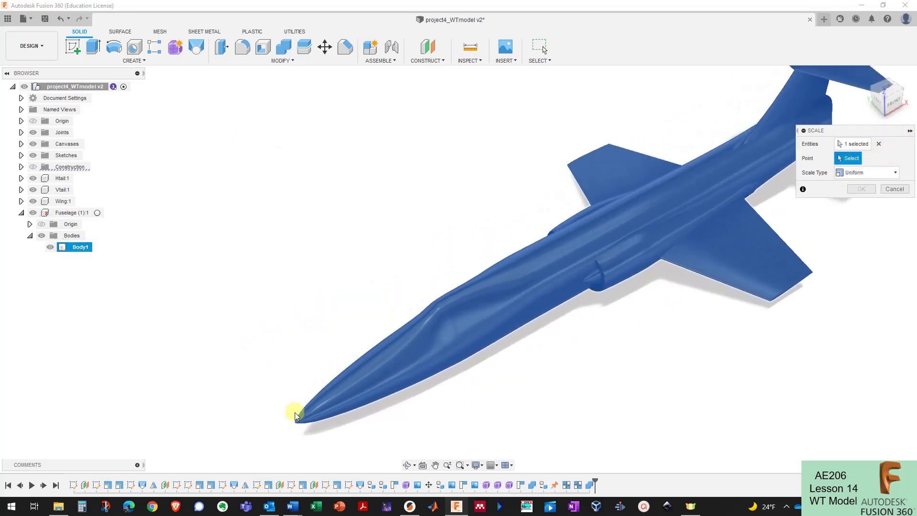
click(294, 424)
scroll(287, 392, down, 4)
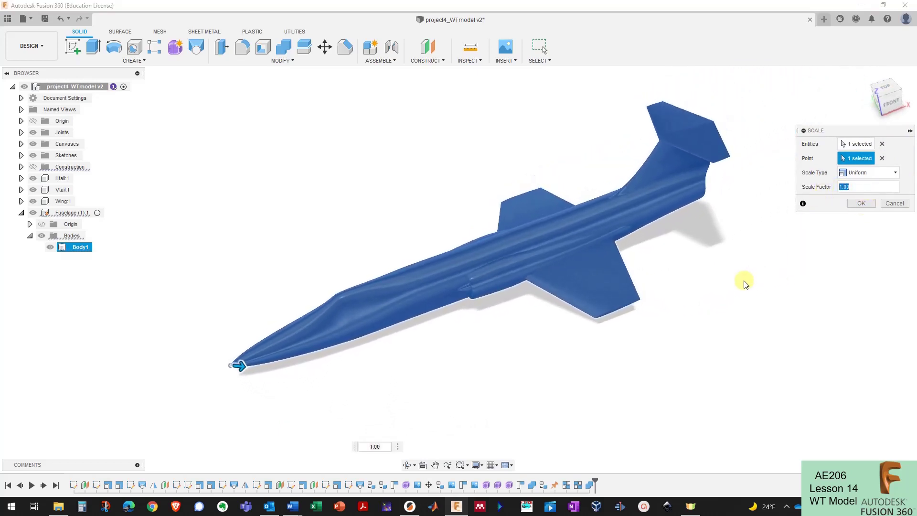
text(8 in/22 ft)
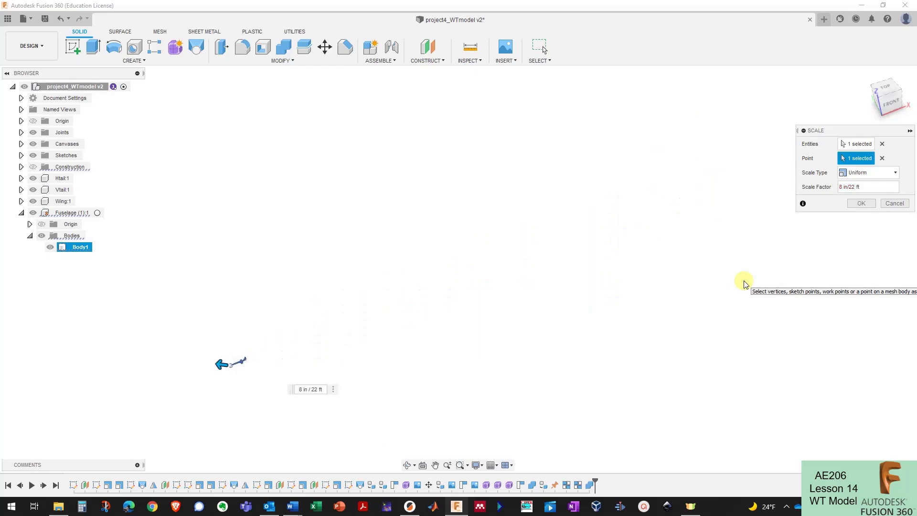
click(859, 204)
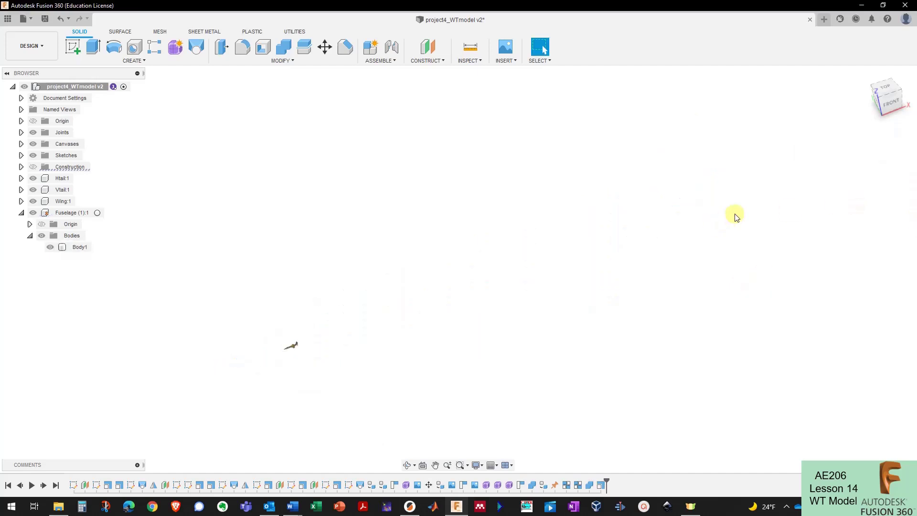
Step: Measure the scaled aircraft's wingspan between its wingtip edges, with inches as the secondary unit
click(391, 300)
scroll(392, 296, up, 10)
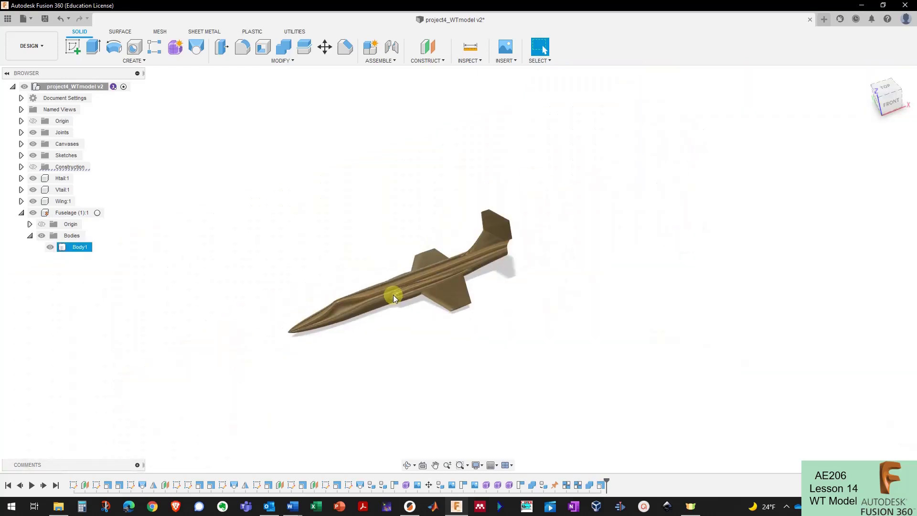
shift+middle_drag(394, 294, 444, 300)
scroll(444, 300, up, 2)
click(469, 47)
scroll(436, 135, up, 5)
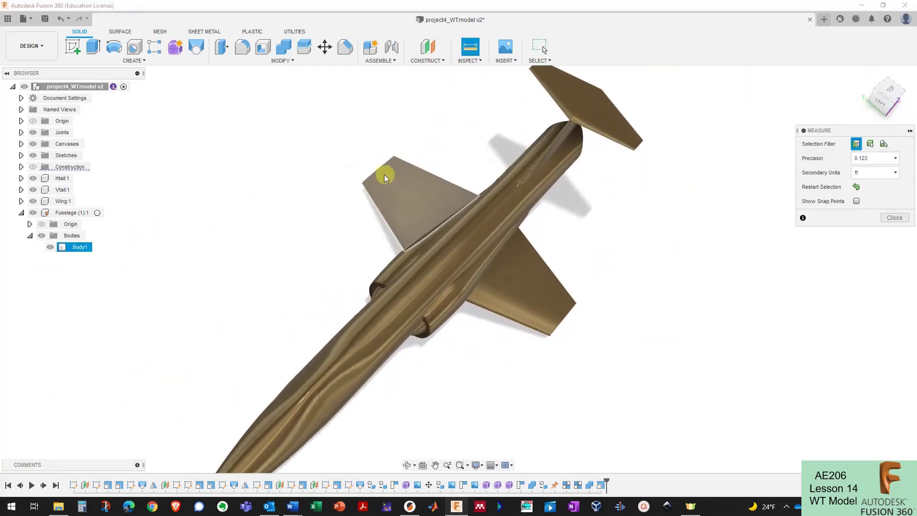
click(376, 176)
click(562, 316)
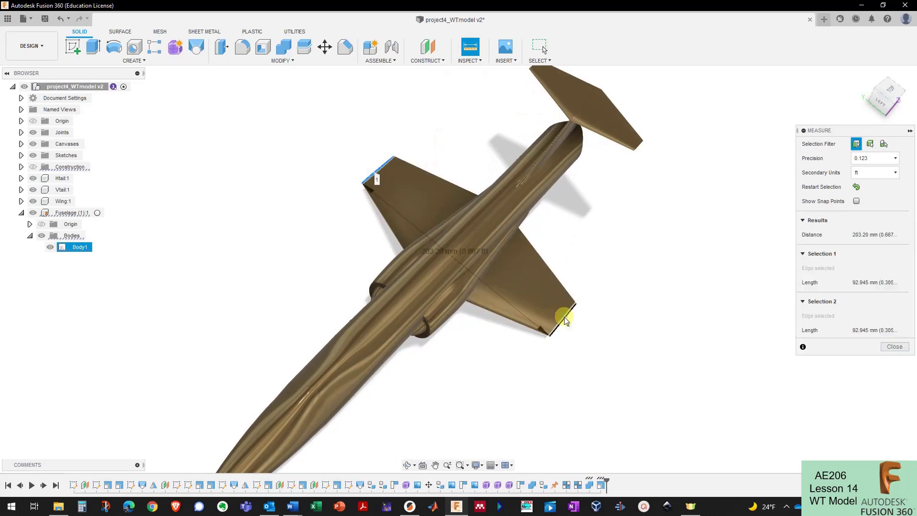
shift+middle_drag(562, 315, 594, 306)
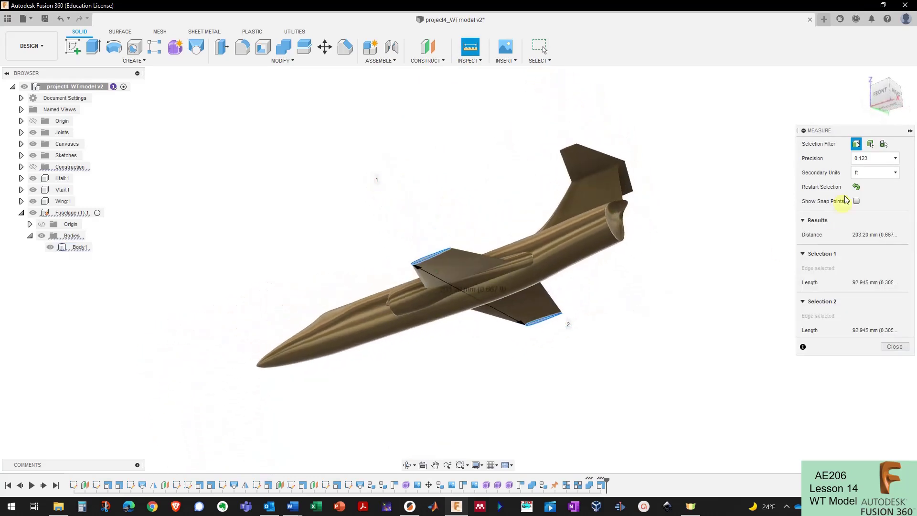
click(867, 173)
click(864, 218)
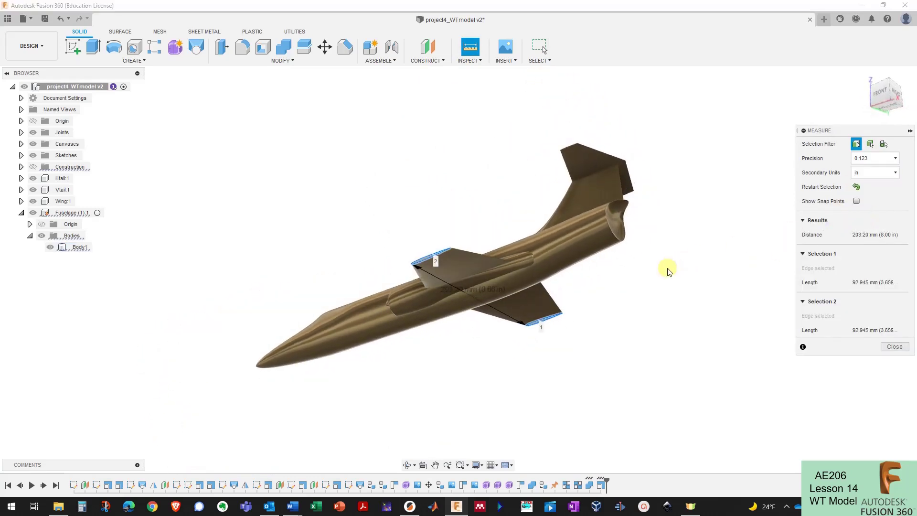
Step: Clear the measurement selection and examine the scaled aircraft's wings, fuselage and tail from several angles
shift+middle_drag(665, 266, 628, 280)
scroll(598, 292, up, 5)
shift+middle_drag(563, 352, 576, 366)
scroll(576, 366, down, 4)
shift+middle_drag(530, 178, 683, 196)
click(533, 190)
scroll(533, 190, down, 3)
shift+drag(683, 195, 684, 197)
shift+middle_drag(684, 197, 683, 196)
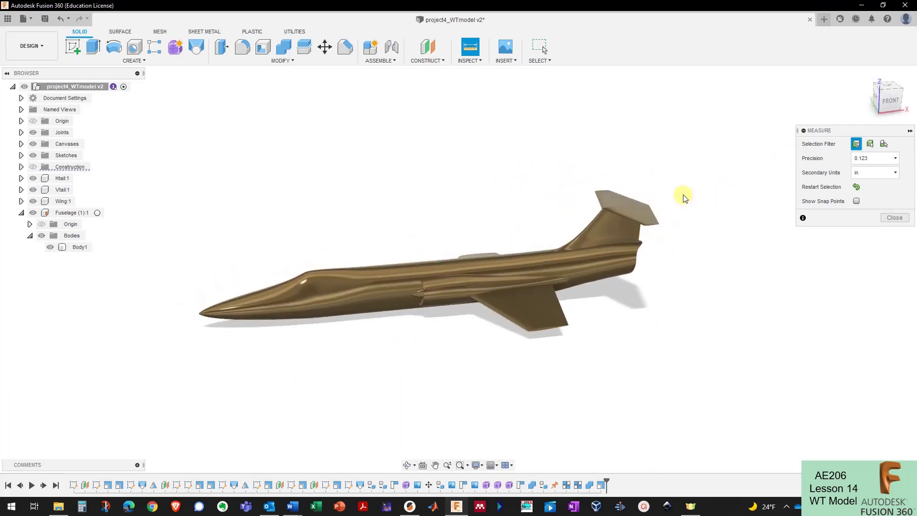
Step: Switch to the Word project document, read the Part 5 instruction on importing the "Final Sting" file, and return to Fusion 360
key(alt+Tab)
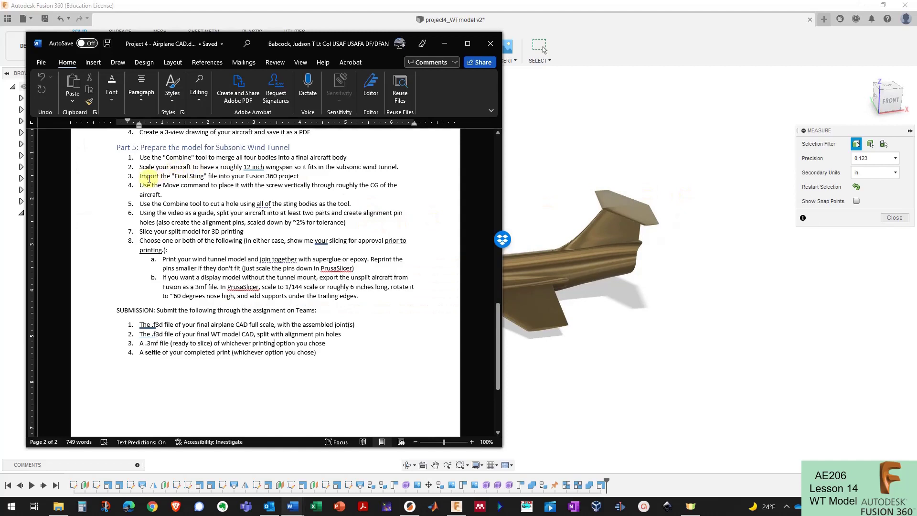
drag(192, 178, 206, 178)
click(215, 177)
key(alt+Tab)
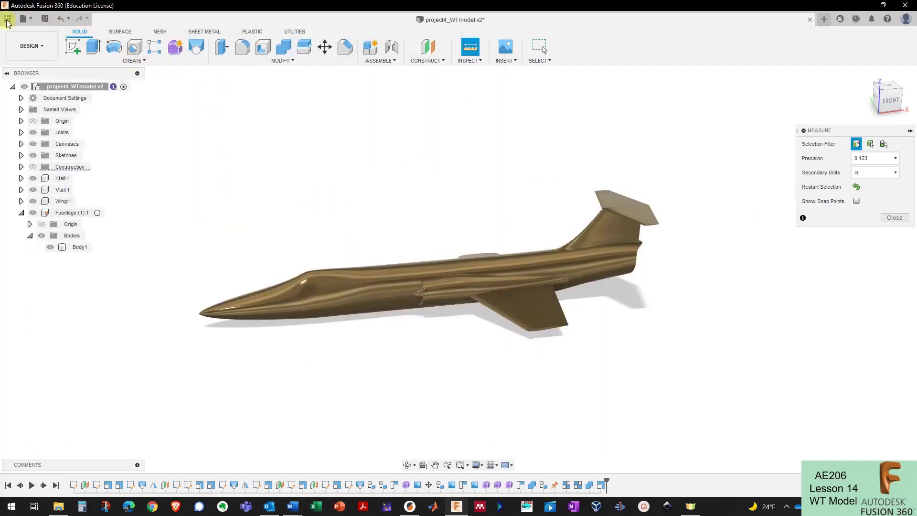
Step: Close the measurement and insert SWT_Sting_cutout v1 from the AE206 project into the current design
click(7, 21)
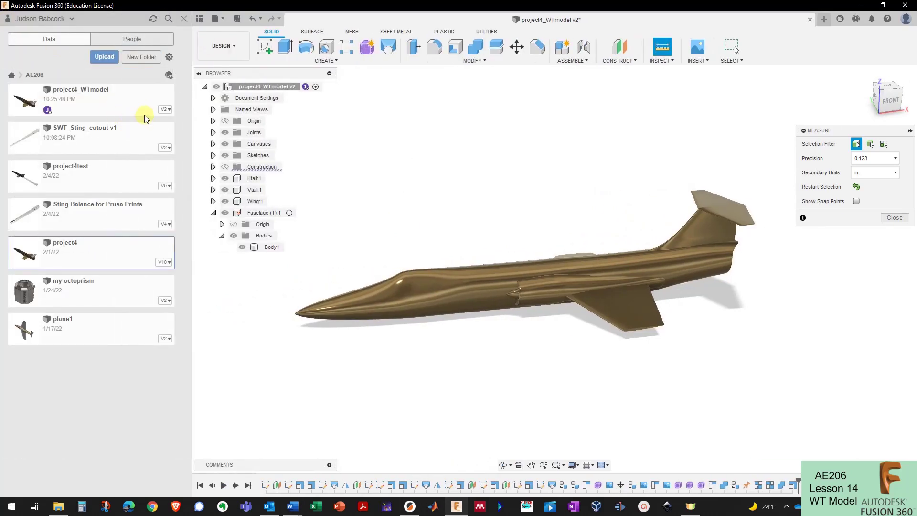
click(108, 145)
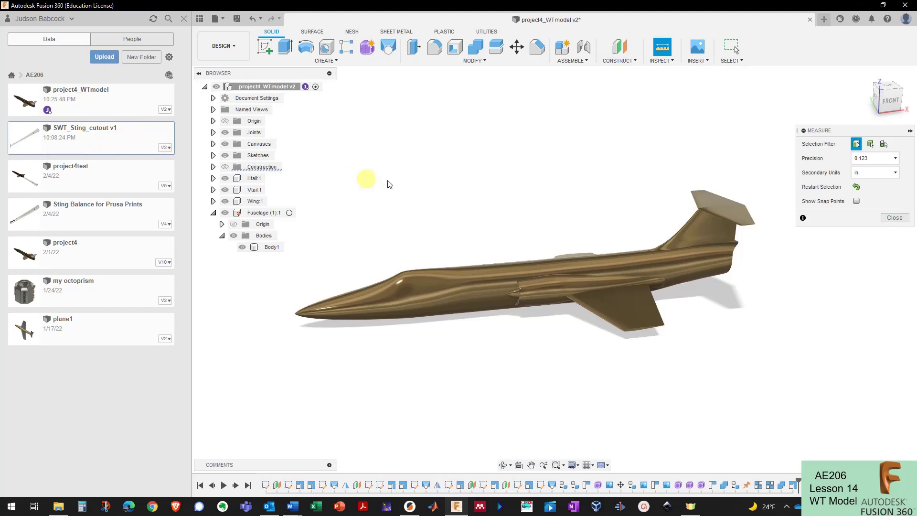
mouse_move(390, 184)
shift+middle_down()
mouse_move(413, 180)
mouse_move(388, 181)
shift+middle_up()
click(897, 219)
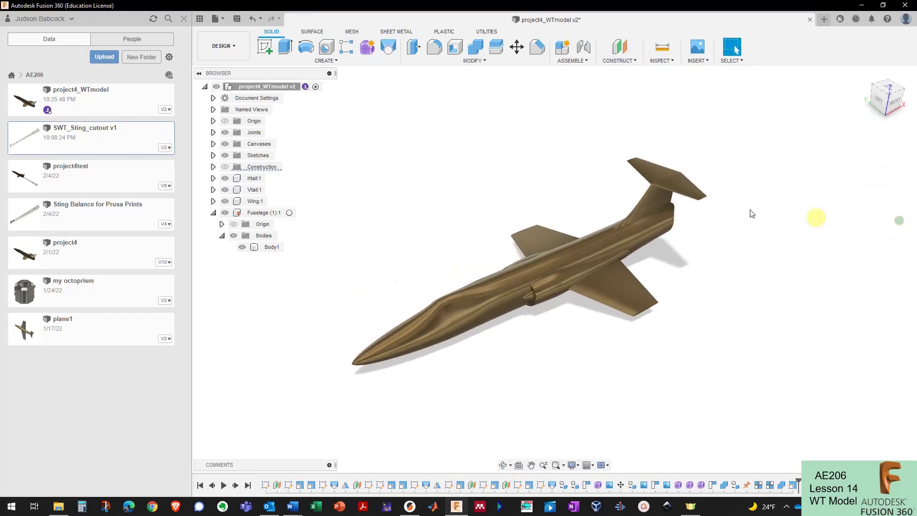
right_click(113, 140)
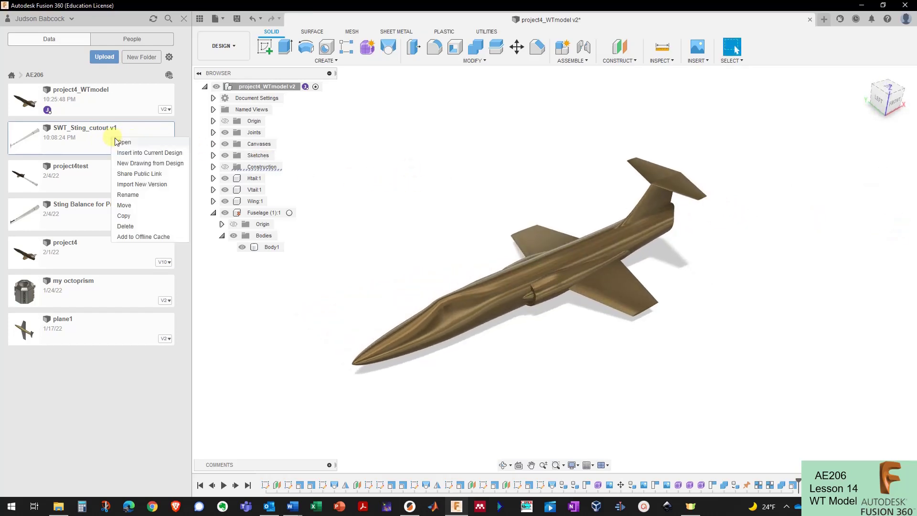
click(132, 154)
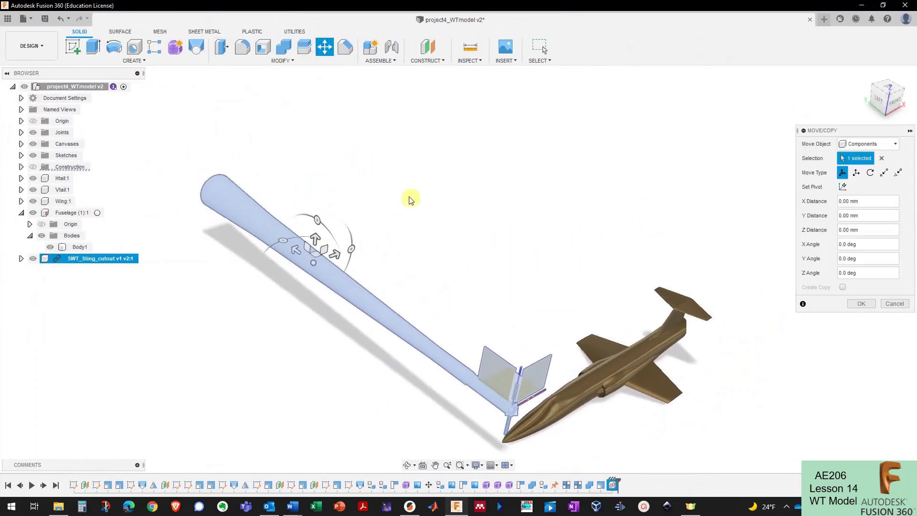
Step: Rotate the inserted sting component -90° about the Z axis so it lines up with the aircraft's length
shift+middle_drag(411, 201, 245, 180)
drag(231, 197, 269, 192)
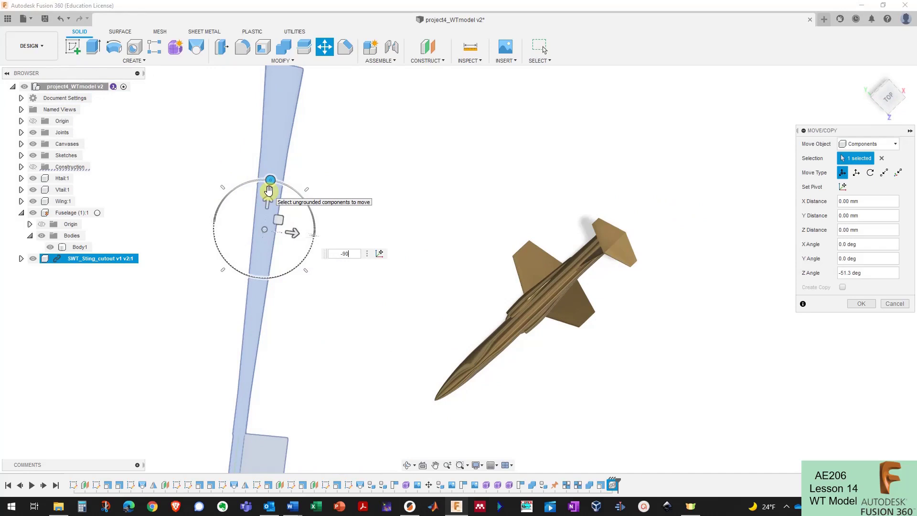
scroll(268, 190, down, 3)
shift+middle_drag(269, 191, 303, 232)
scroll(303, 235, up, 3)
Step: Move the sting over the aircraft's rear fuselage, about 759 mm along Y, 478 mm along X and -6.8 mm along Z
click(434, 196)
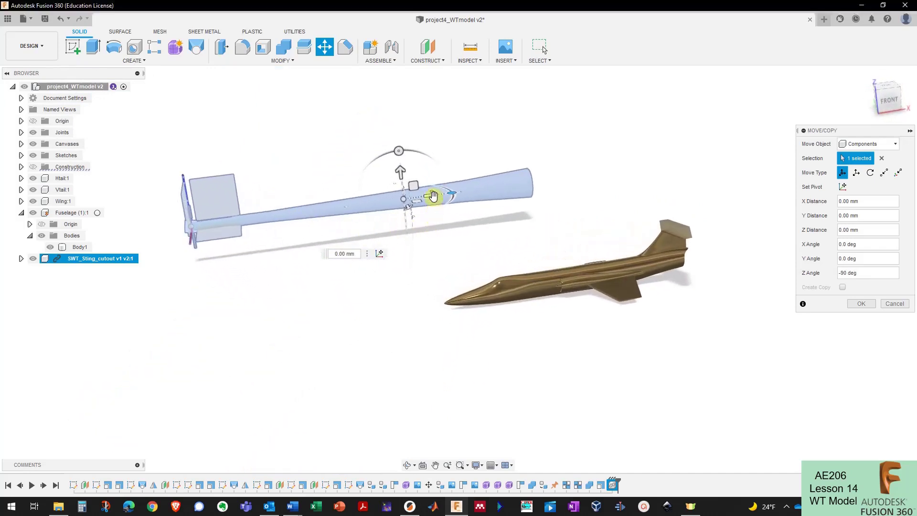
drag(433, 195, 733, 173)
shift+middle_drag(732, 174, 373, 173)
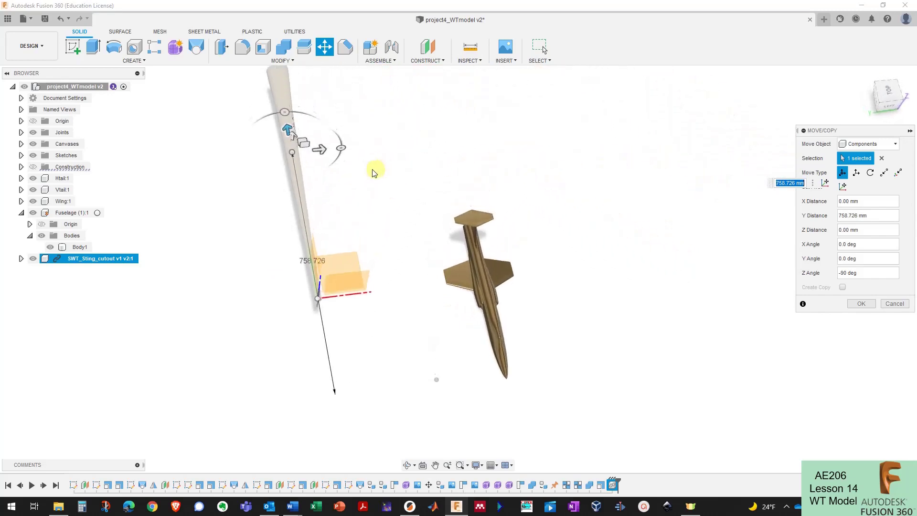
drag(317, 153, 493, 160)
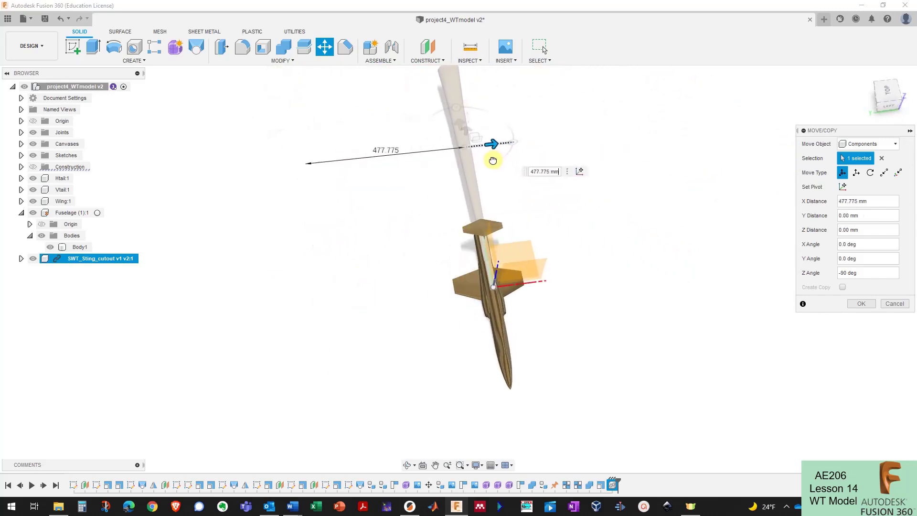
shift+middle_drag(493, 160, 774, 139)
drag(773, 139, 769, 143)
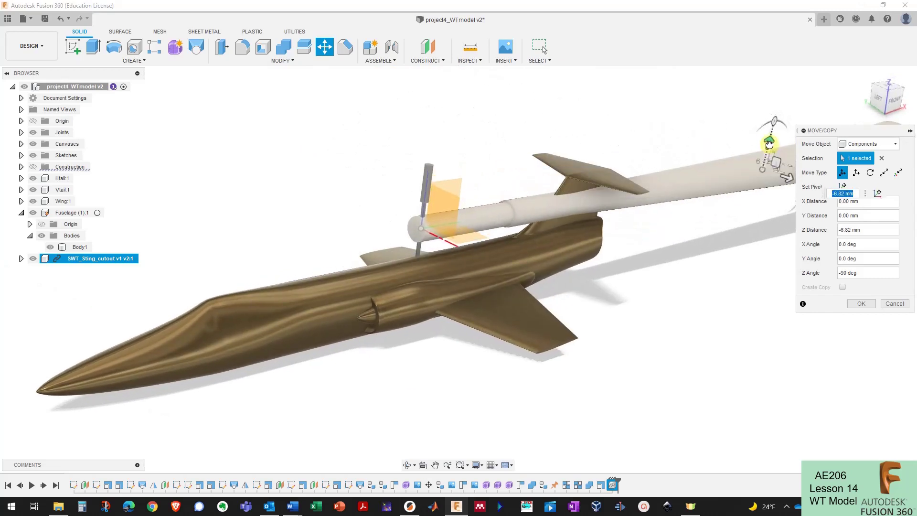
Step: Center the sting laterally on the aircraft by placing the center point of its front end at design Y position 0
shift+middle_drag(615, 191, 561, 266)
scroll(559, 266, down, 4)
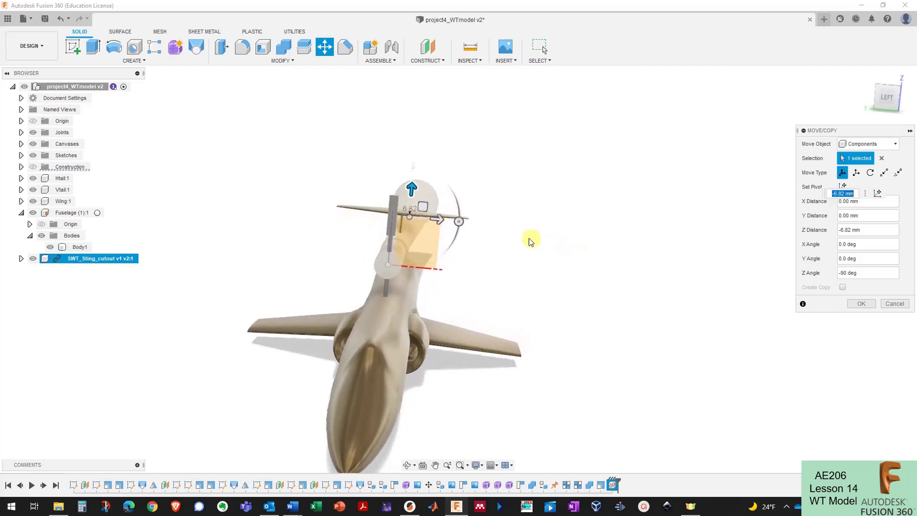
drag(491, 193, 435, 204)
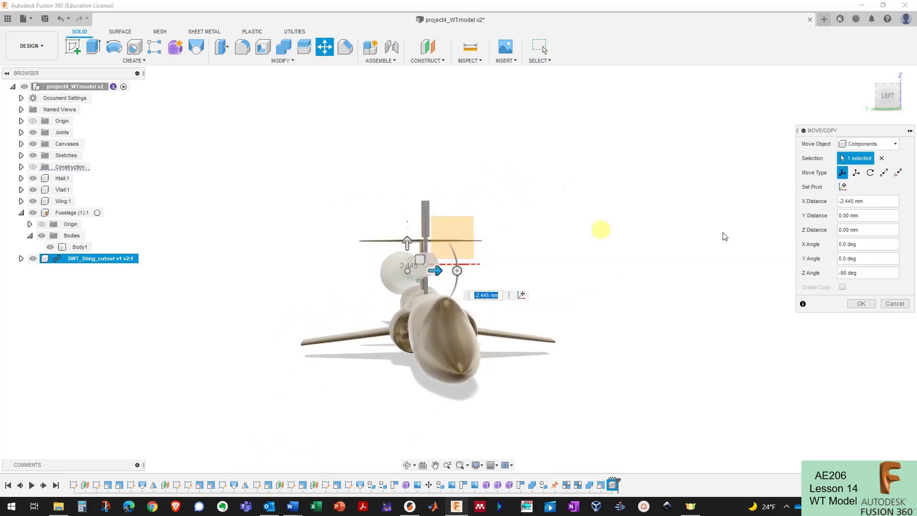
click(897, 173)
click(898, 173)
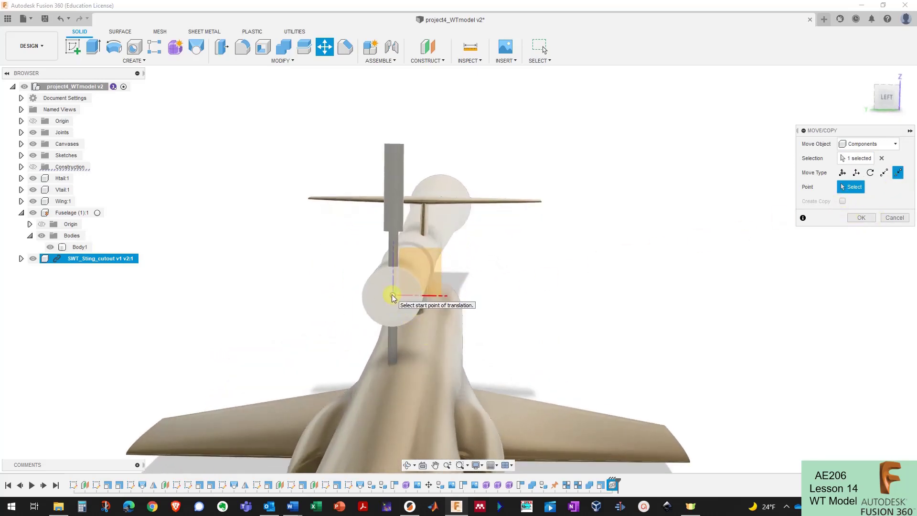
click(391, 298)
click(874, 244)
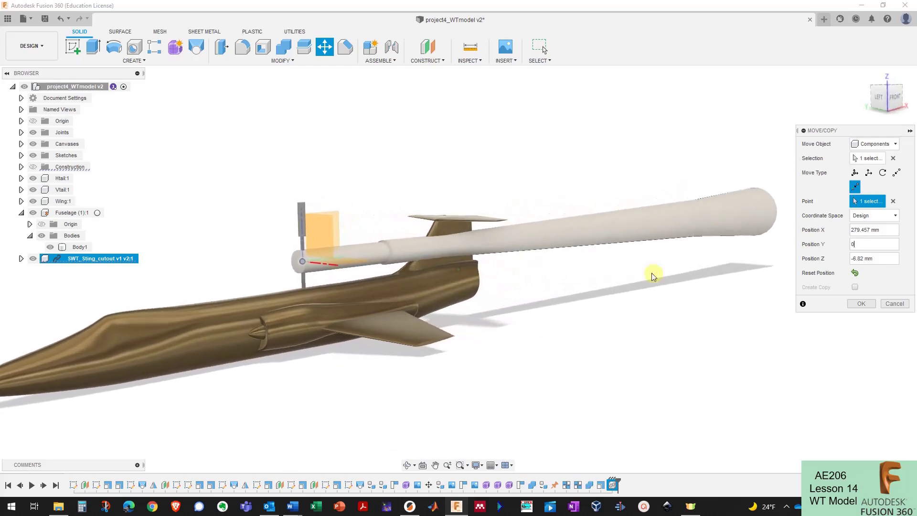
click(849, 304)
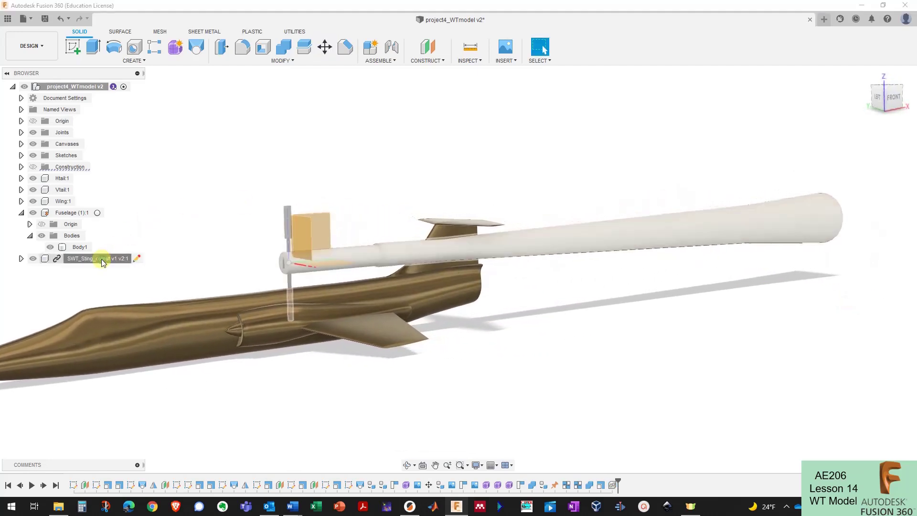
Step: Sink the sting into the fuselage, about -40 mm along Z, and shift it about -87 mm along Y toward the nose
click(325, 49)
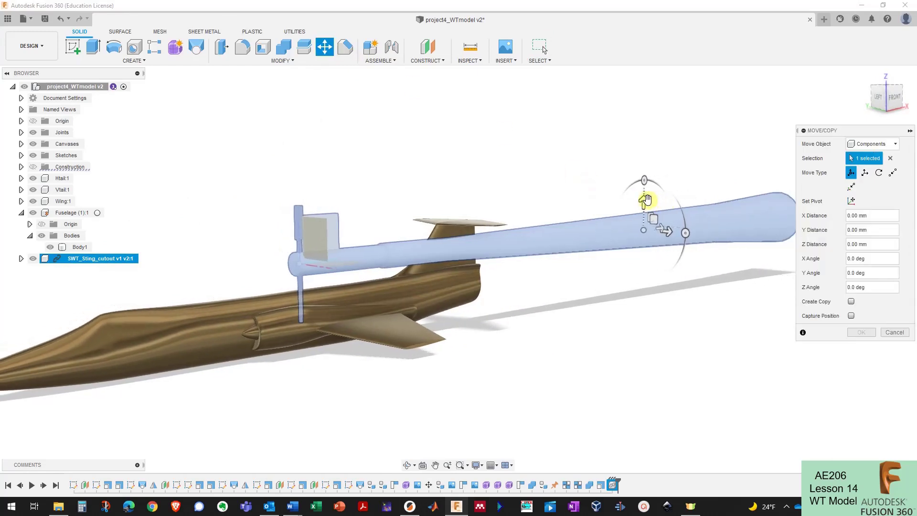
drag(647, 199, 640, 245)
shift+middle_drag(642, 245, 684, 282)
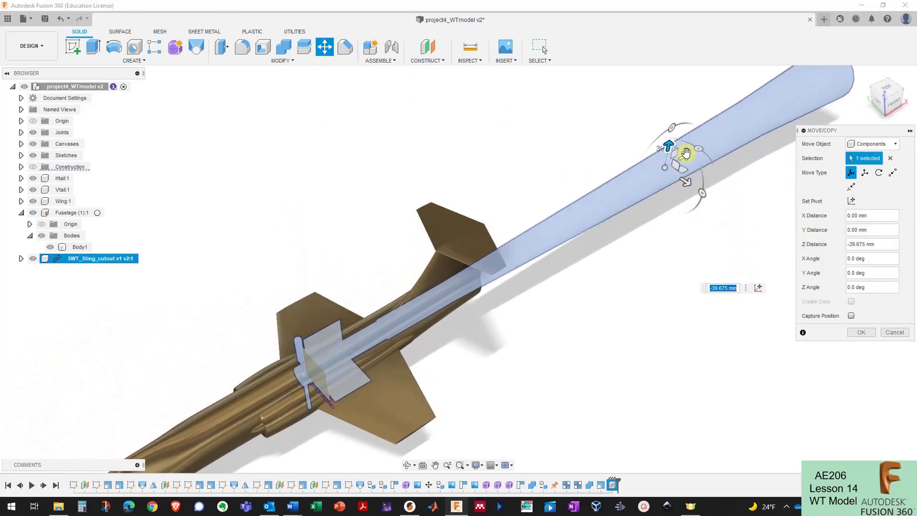
drag(687, 154, 630, 188)
scroll(638, 193, down, 3)
shift+middle_drag(564, 239, 500, 257)
scroll(500, 257, up, 4)
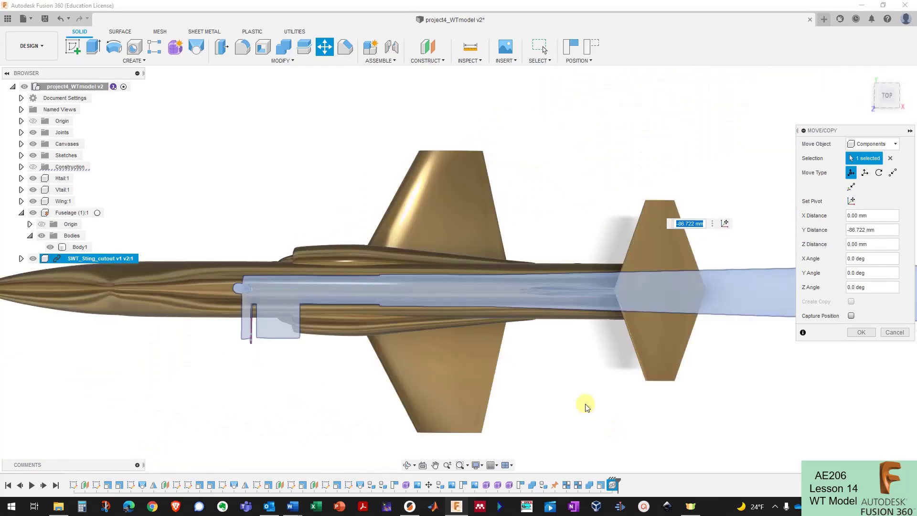
shift+middle_drag(419, 356, 320, 289)
shift+middle_drag(233, 287, 366, 308)
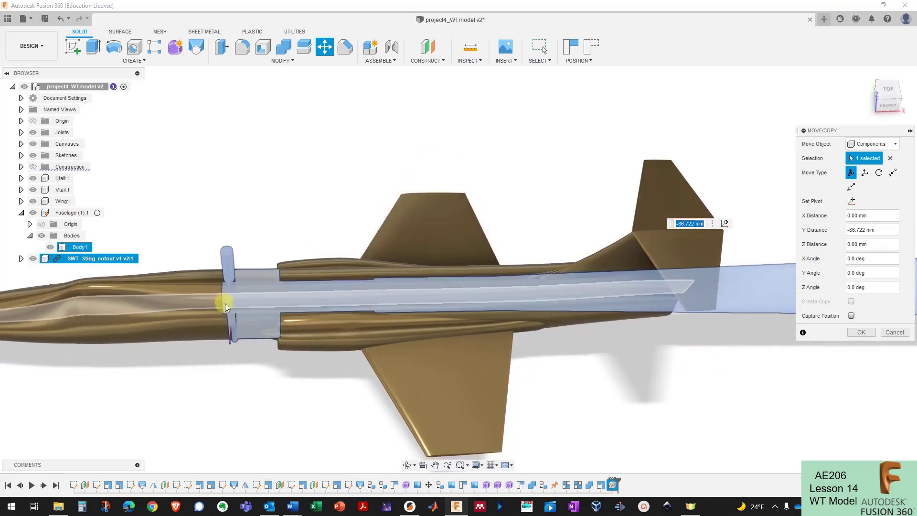
shift+middle_drag(306, 290, 305, 291)
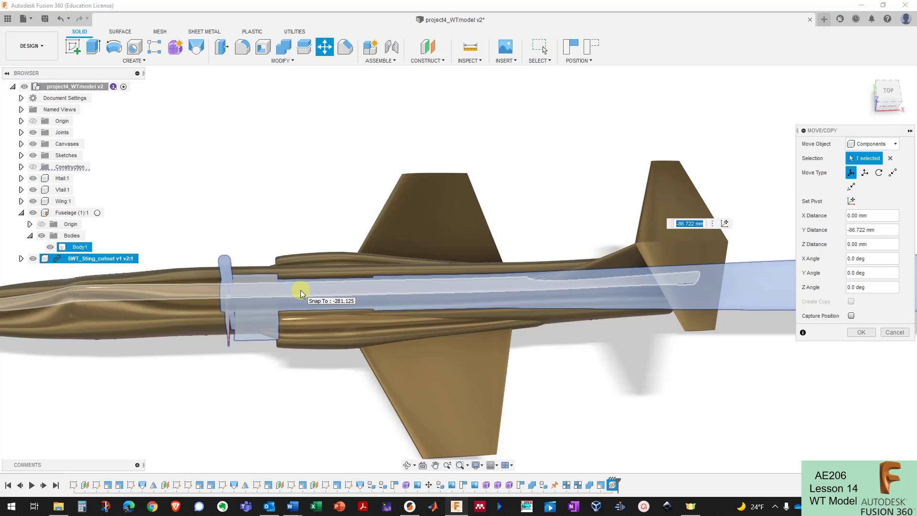
mouse_move(299, 290)
shift+middle_down()
mouse_move(306, 266)
mouse_move(297, 260)
mouse_move(286, 297)
shift+middle_up()
Step: Switch to the Word project document, read the Part 5 instructions on centering the sting and positioning the set screw, and return to Fusion 360
key(alt+Tab)
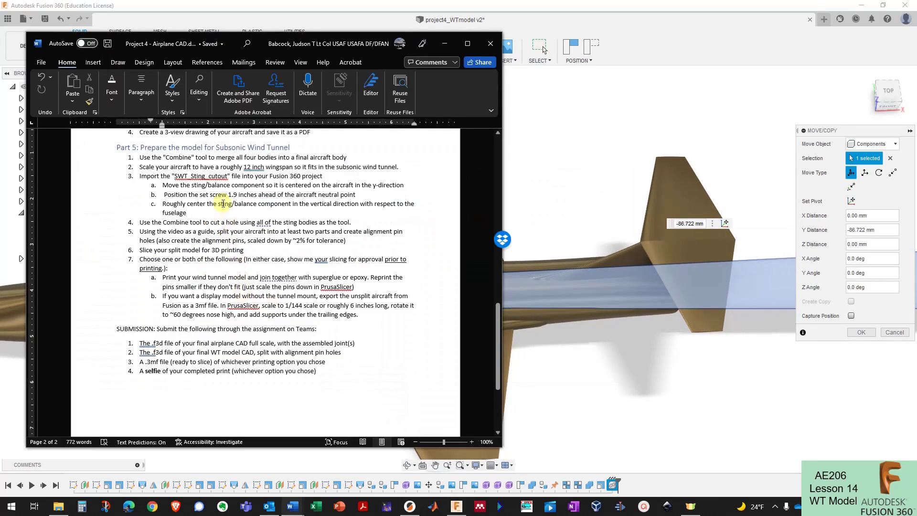
drag(163, 186, 403, 185)
click(310, 192)
drag(168, 194, 189, 193)
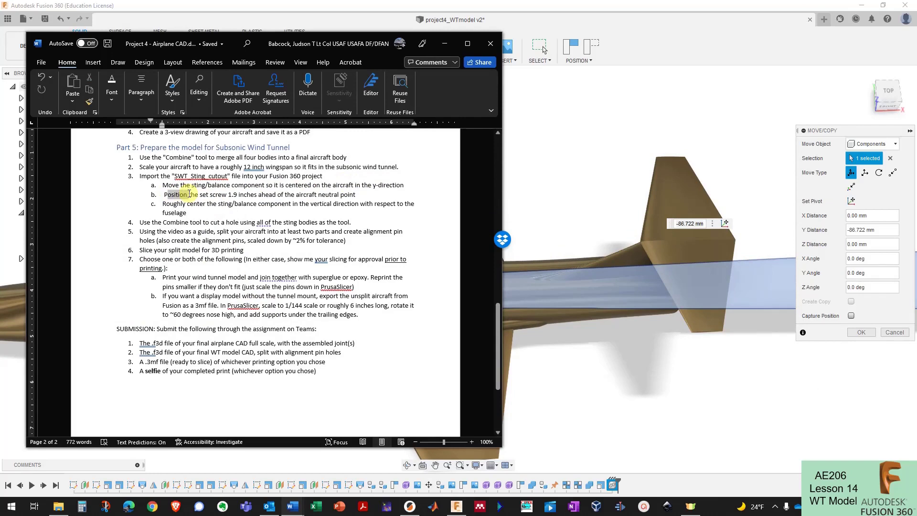
drag(222, 192, 258, 195)
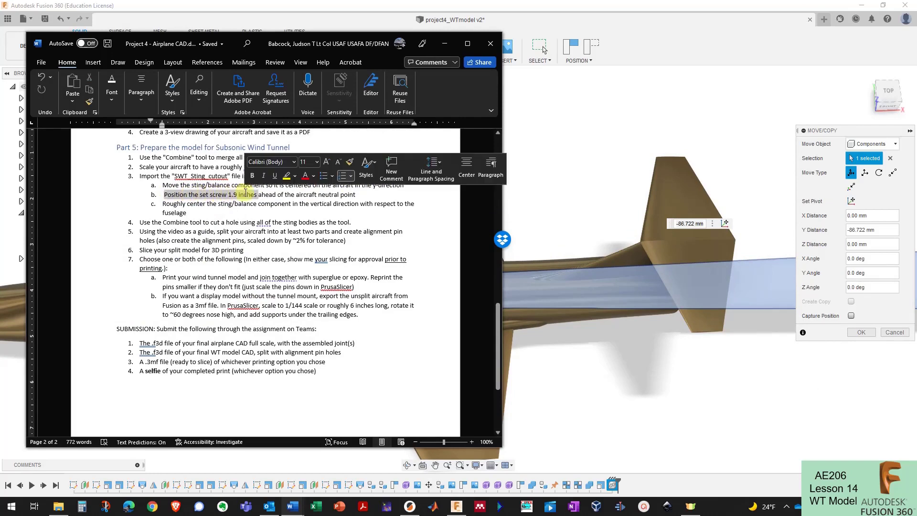
click(277, 194)
key(alt+Tab)
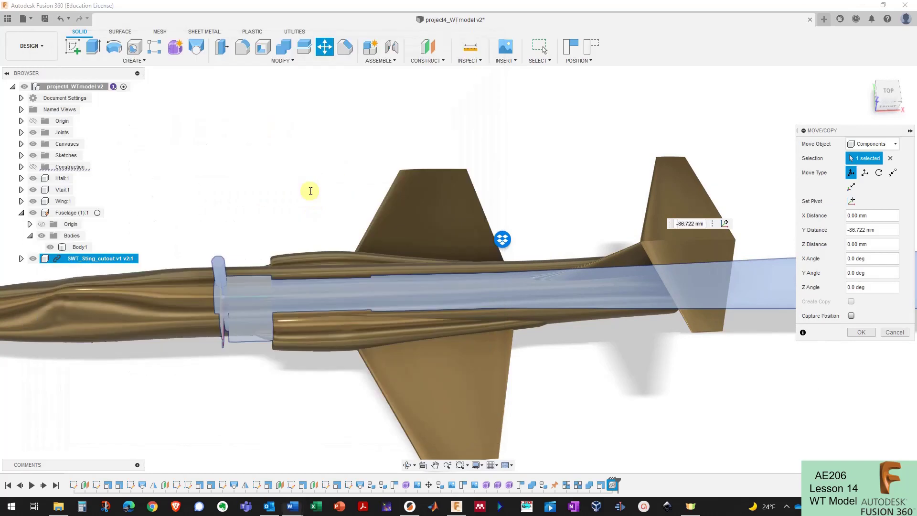
Step: Check the sting's placement relative to the wing from above and accept the move
shift+middle_drag(336, 253, 376, 249)
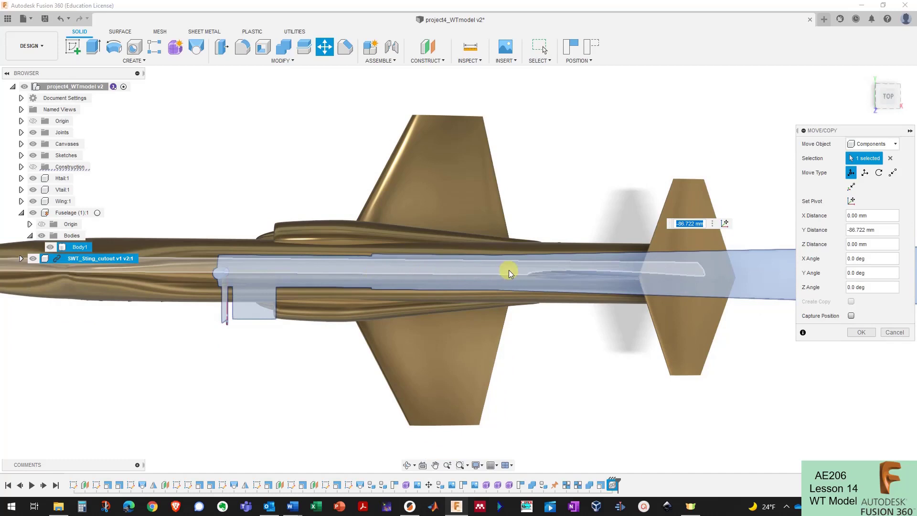
shift+middle_drag(635, 269, 540, 307)
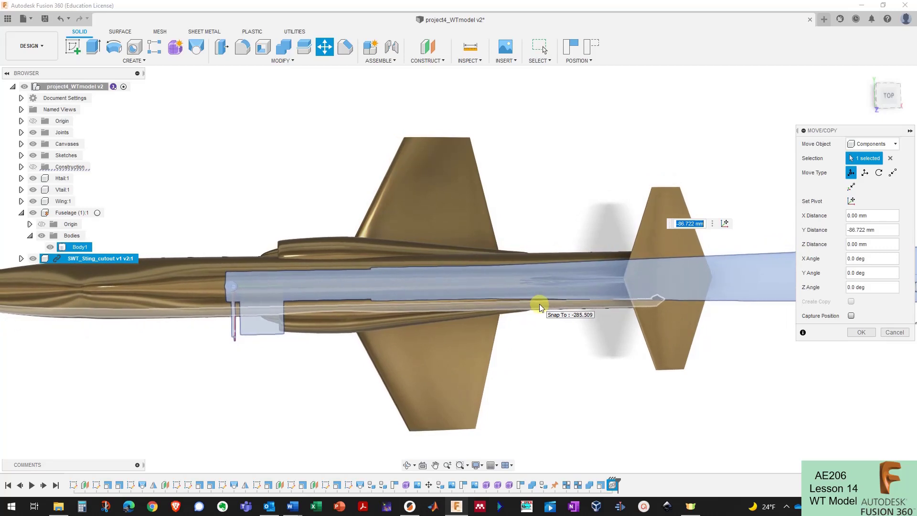
shift+middle_drag(540, 304, 539, 303)
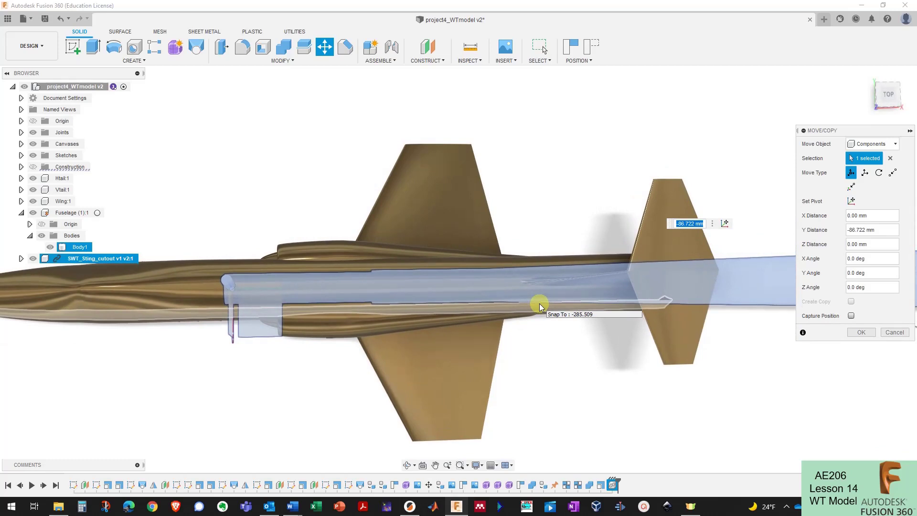
key(Return)
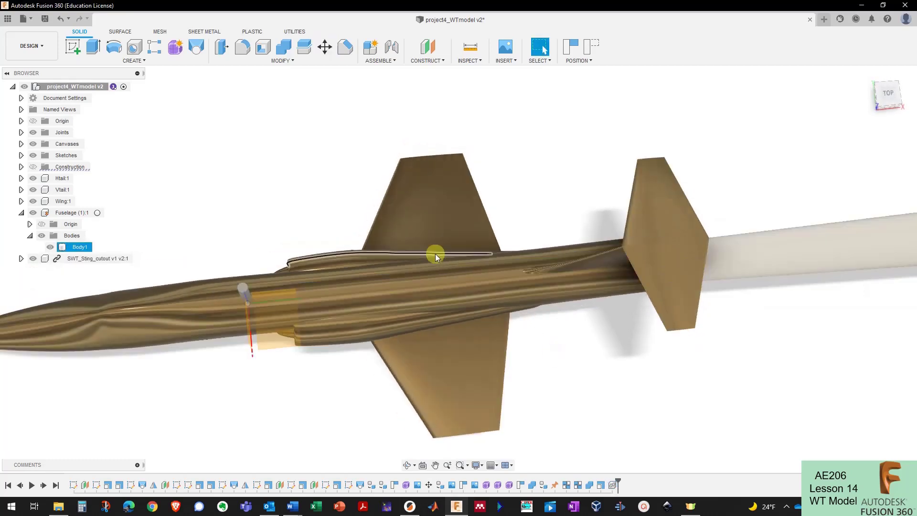
Step: Review the wing's root chord and half-span among the design's user parameters, leaving them unedited
click(287, 62)
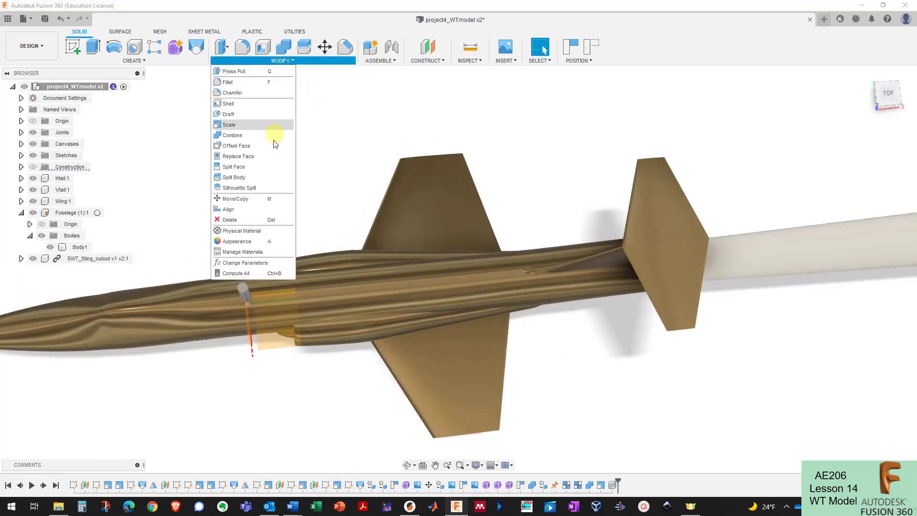
click(266, 264)
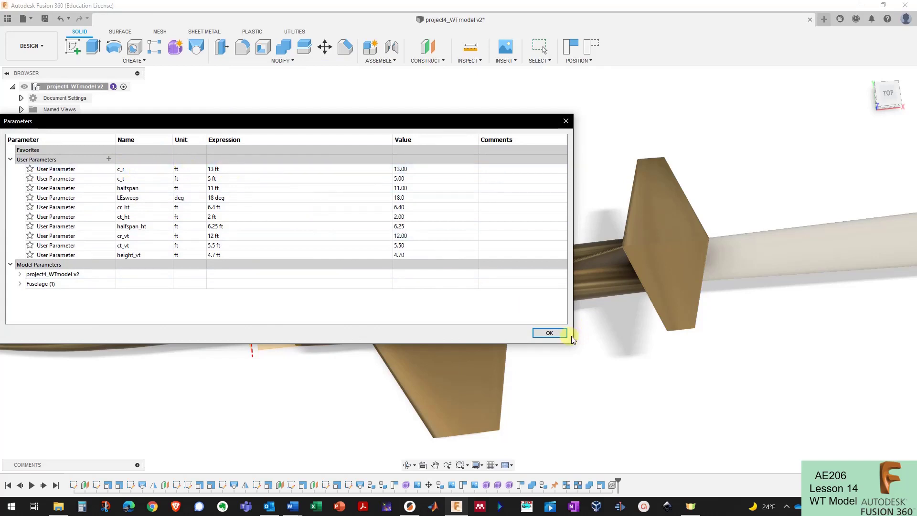
click(566, 122)
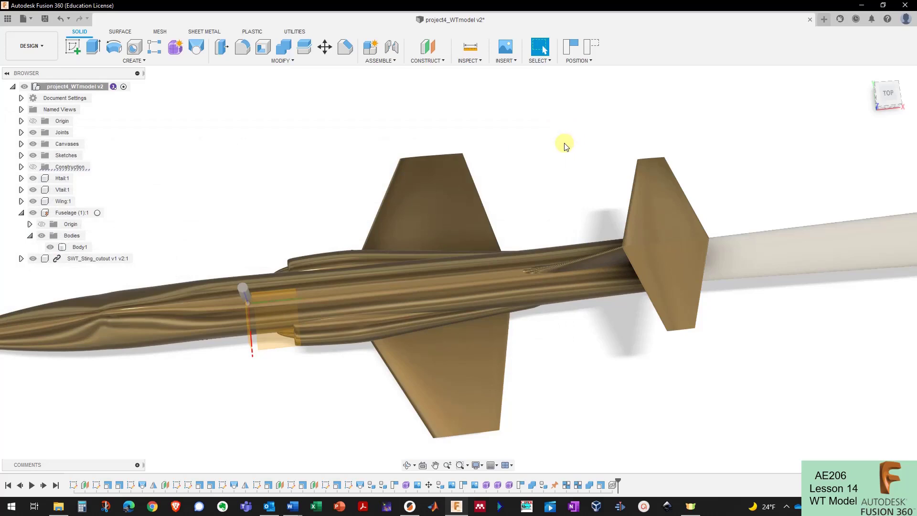
Step: Switch to Calculator and divide 0.6666 by 22 to work out the wing's scaled dimension factor
click(82, 506)
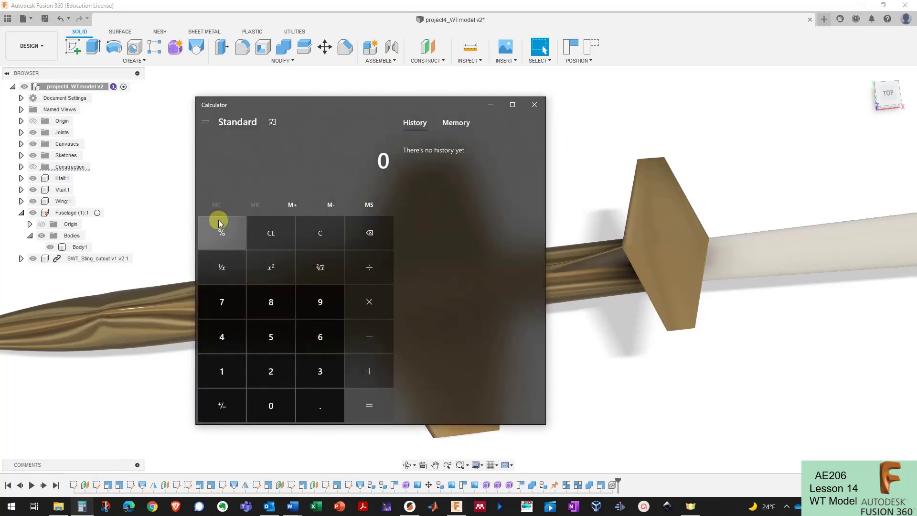
text(.6666)
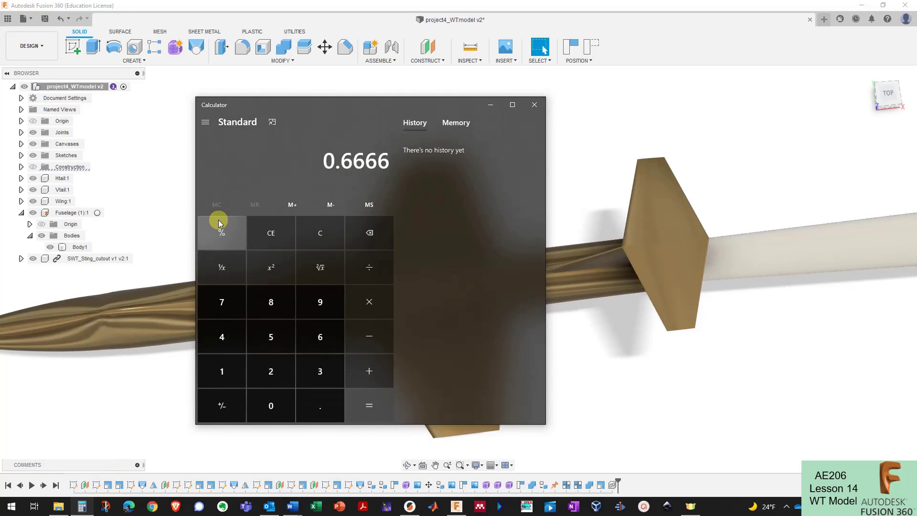
key(slash)
text(22)
key(Return)
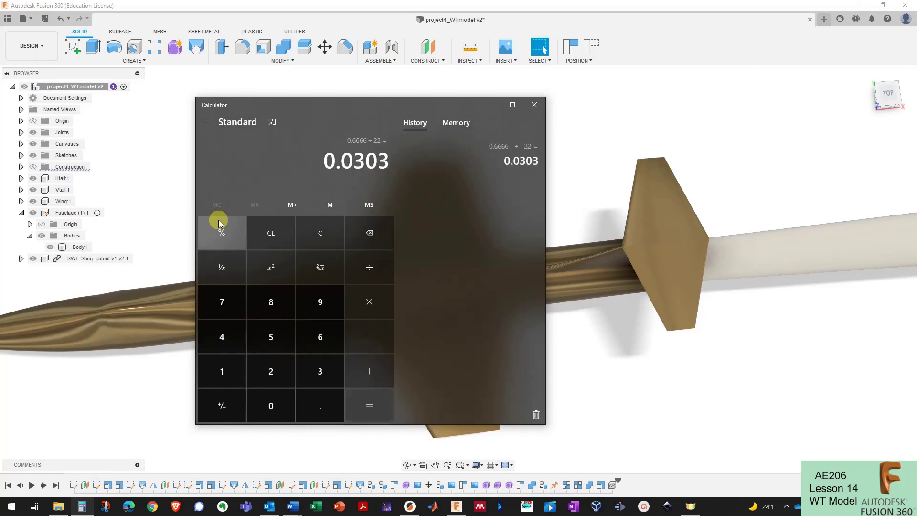
Step: Calculate the quarter point of the scaled root chord in inches, multiplying the factor by 13 and 12 and dividing by 4, and close Calculator
key(asterisk)
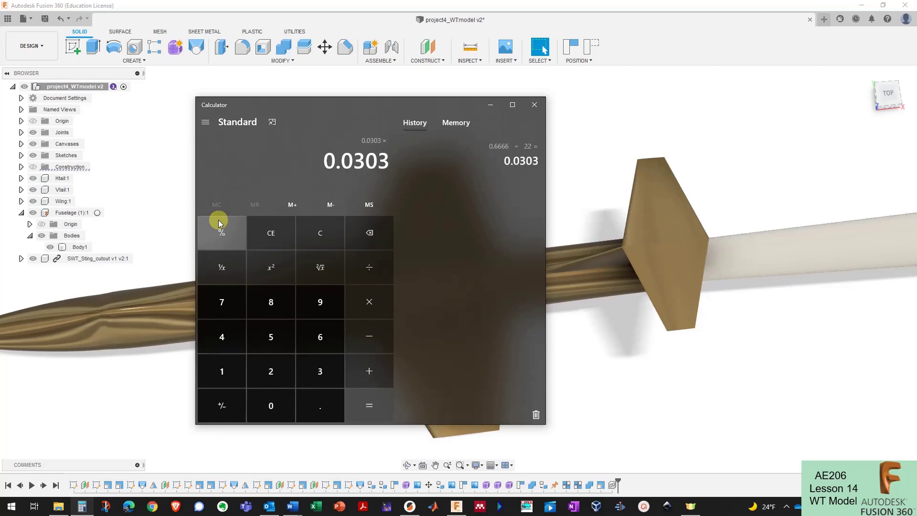
text(13)
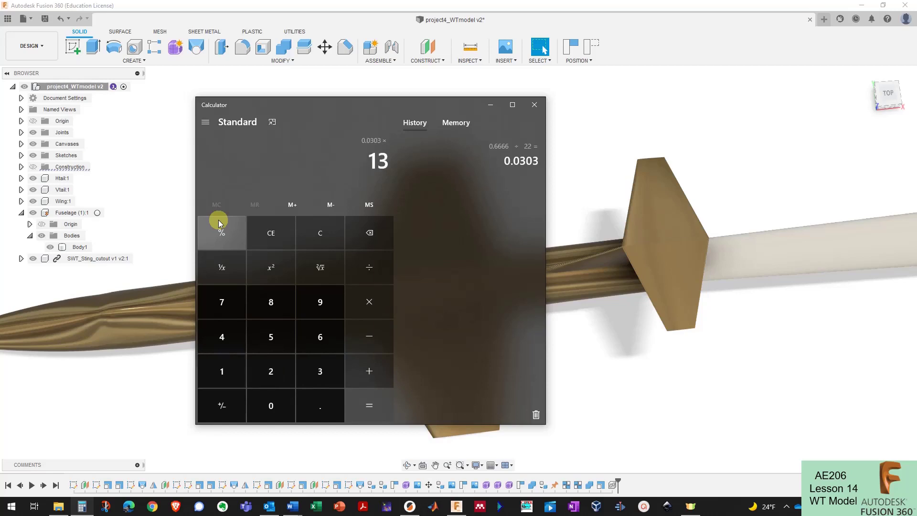
key(Return)
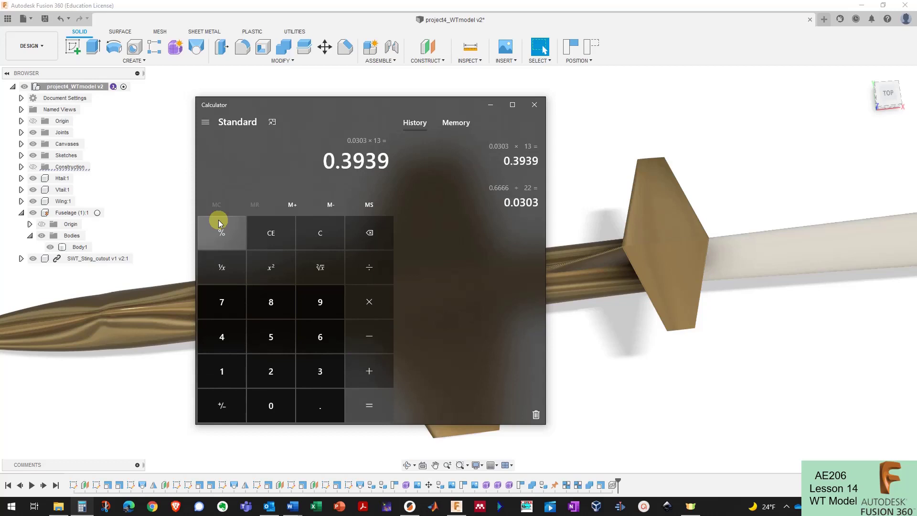
text(*12)
key(Return)
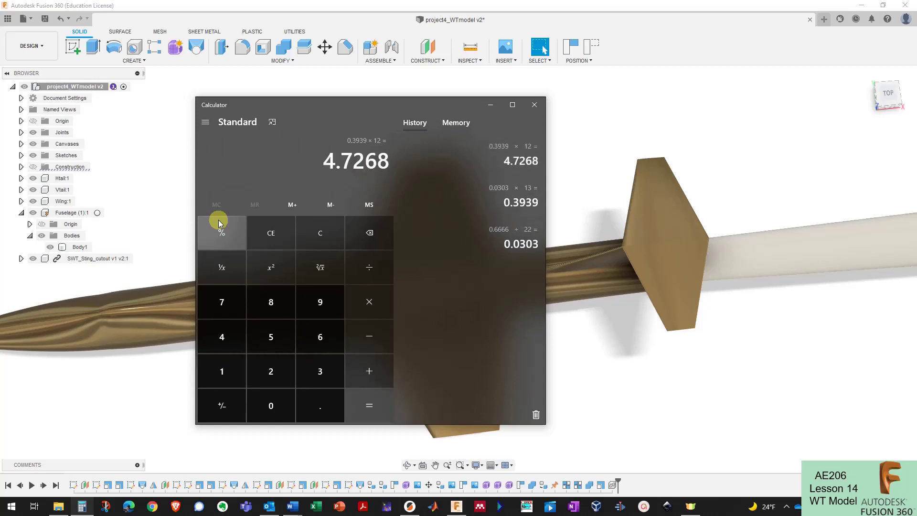
text(/4)
key(Return)
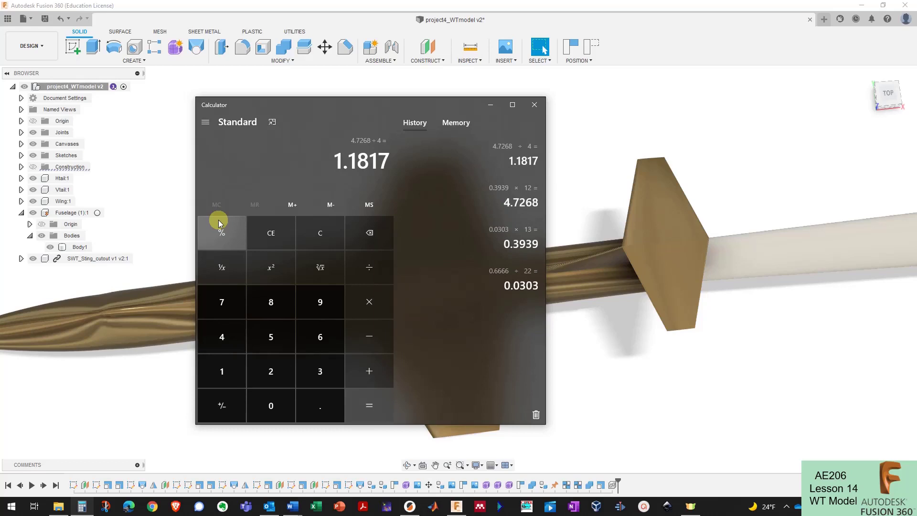
click(534, 105)
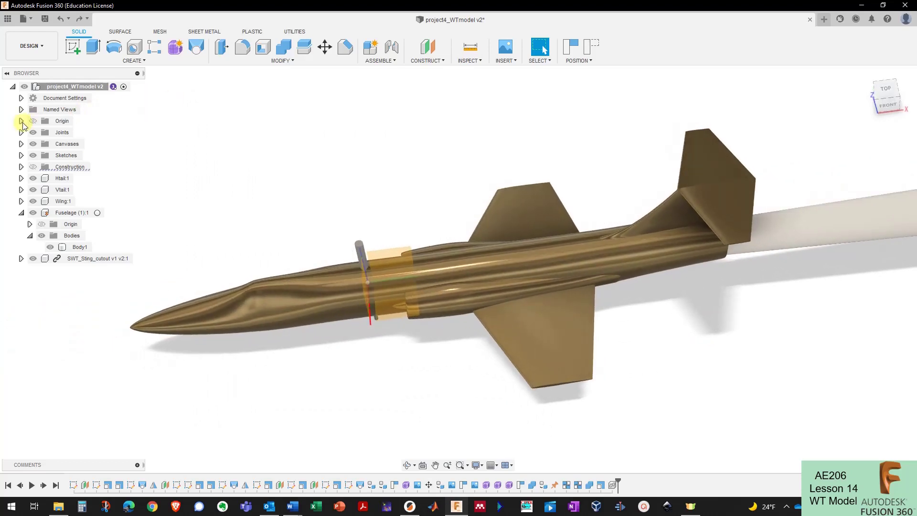
Step: Show the origin and move the airplane body point to point, from its nose tip to the design origin
click(31, 122)
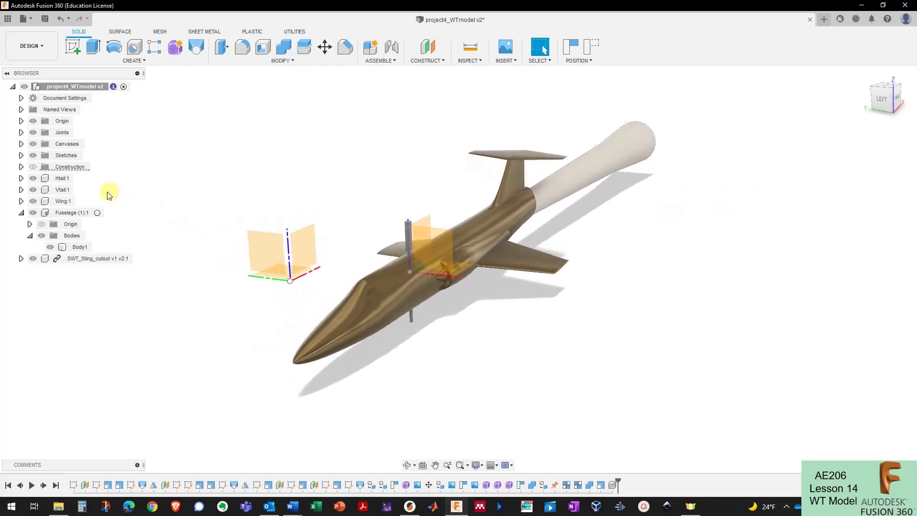
click(80, 246)
key(m)
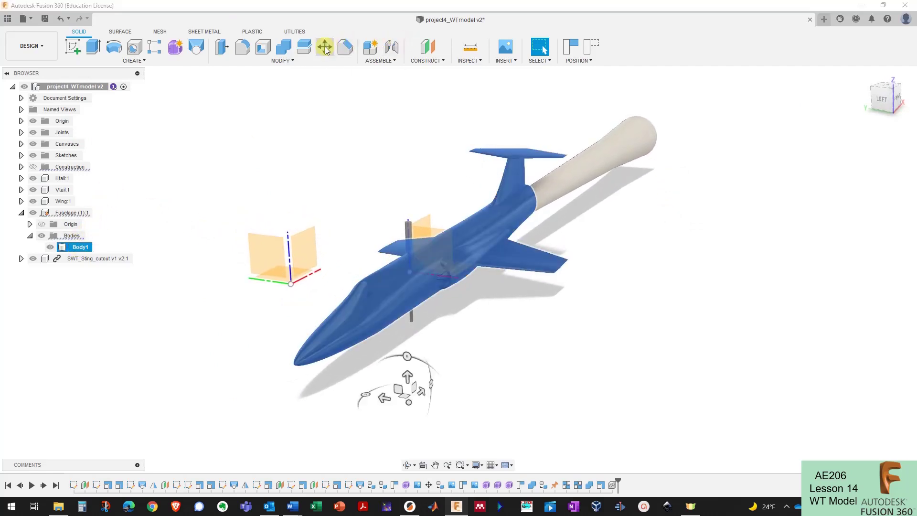
click(884, 173)
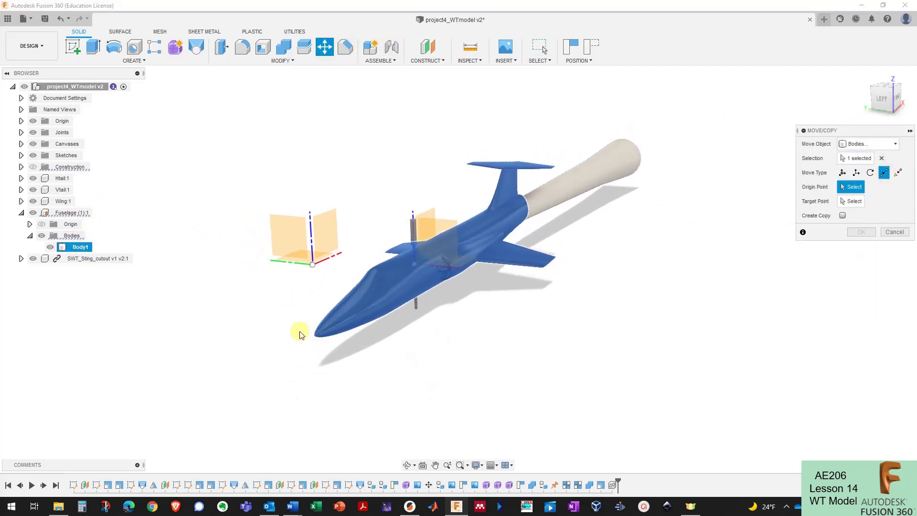
click(313, 337)
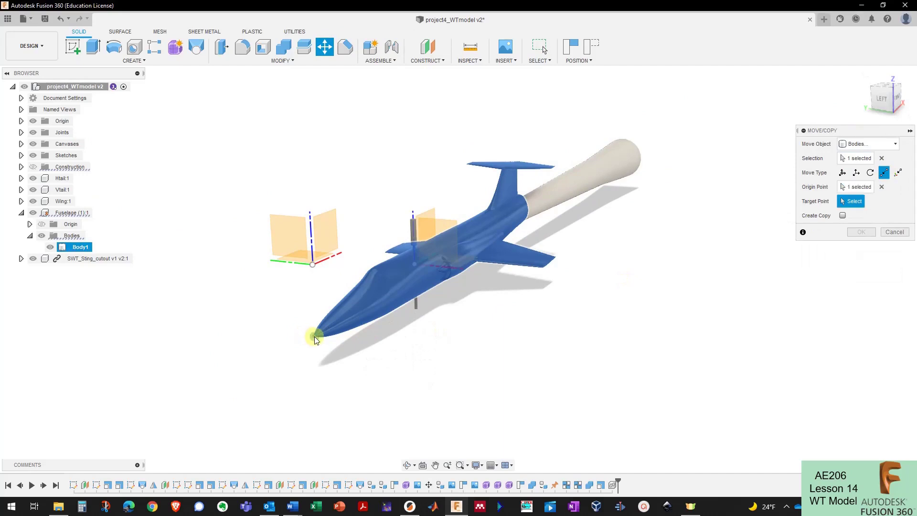
click(313, 265)
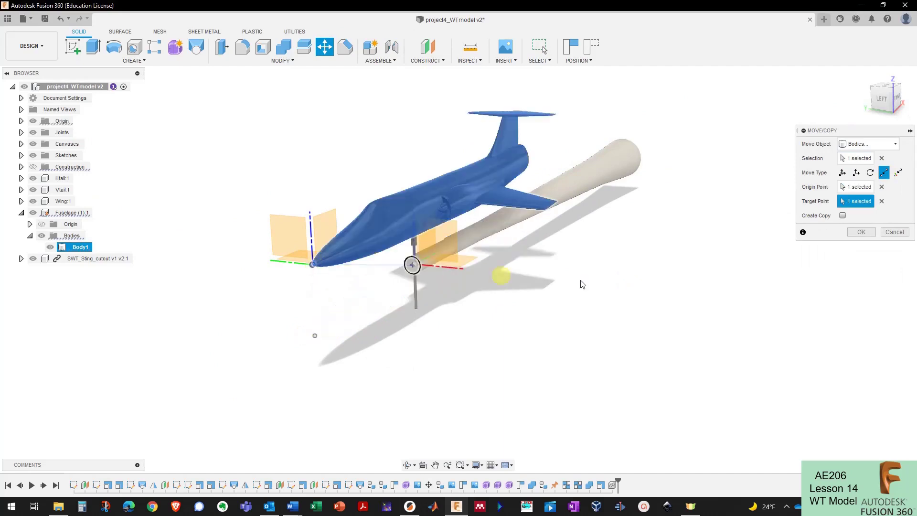
click(867, 234)
Step: Start a sketch on the horizontal origin plane at the nose, capturing the changed component positions
shift+middle_drag(721, 232, 81, 46)
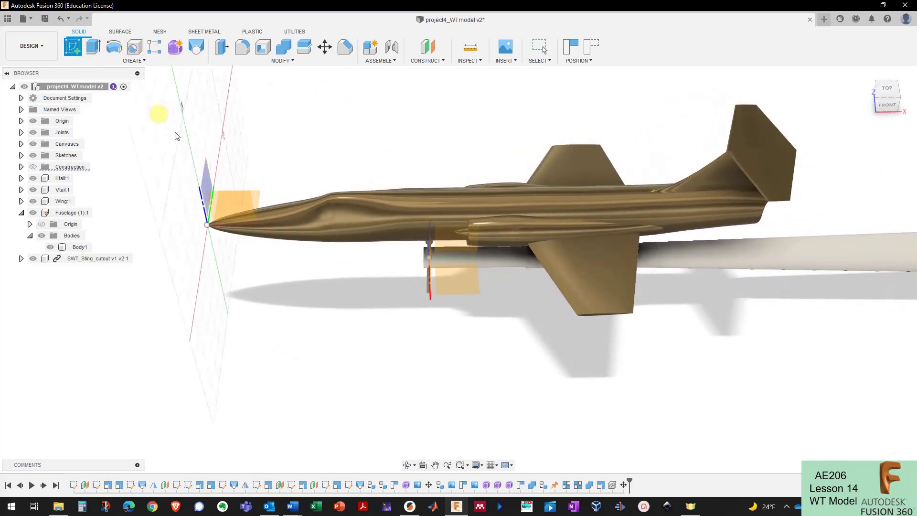
shift+middle_drag(177, 136, 268, 162)
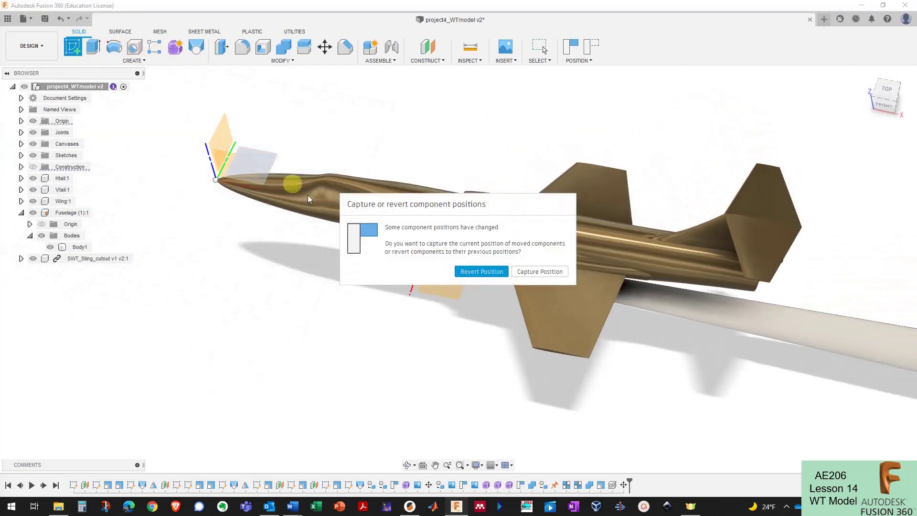
click(544, 272)
scroll(315, 271, down, 3)
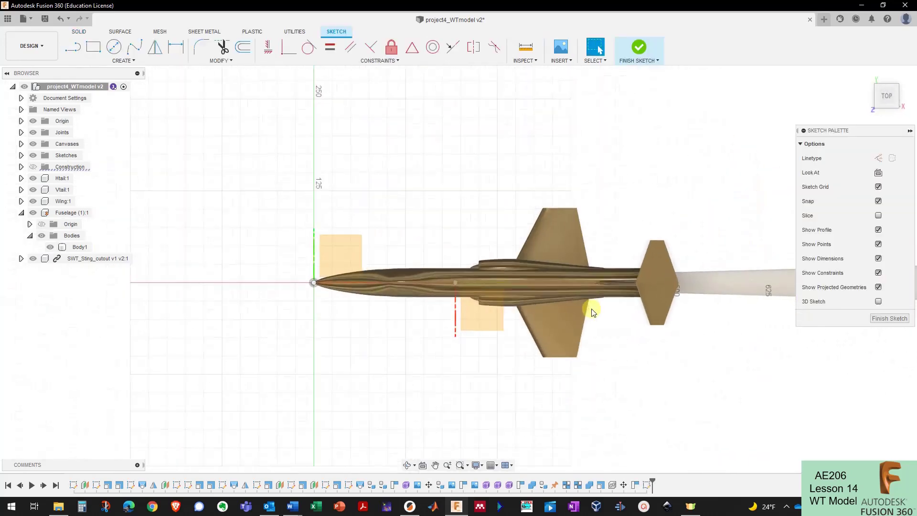
scroll(590, 306, up, 5)
scroll(529, 280, up, 2)
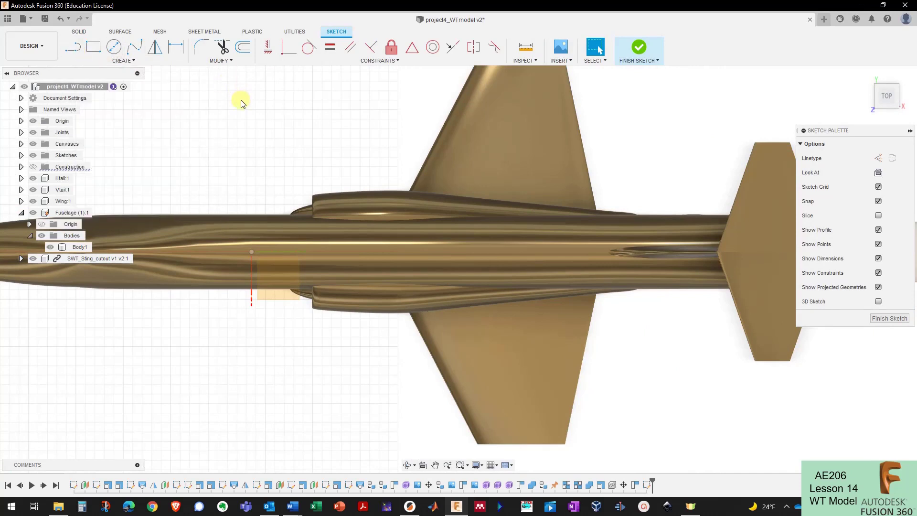
Step: Turn off grid snapping and draw a line along one wing's leading edge, extended across the fuselage past the centreline
click(72, 46)
scroll(460, 101, up, 5)
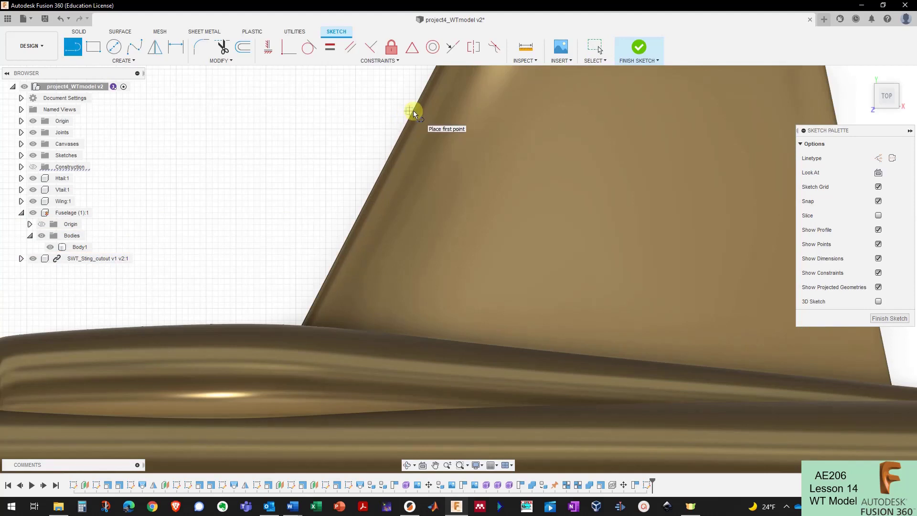
scroll(406, 117, down, 3)
scroll(396, 129, down, 1)
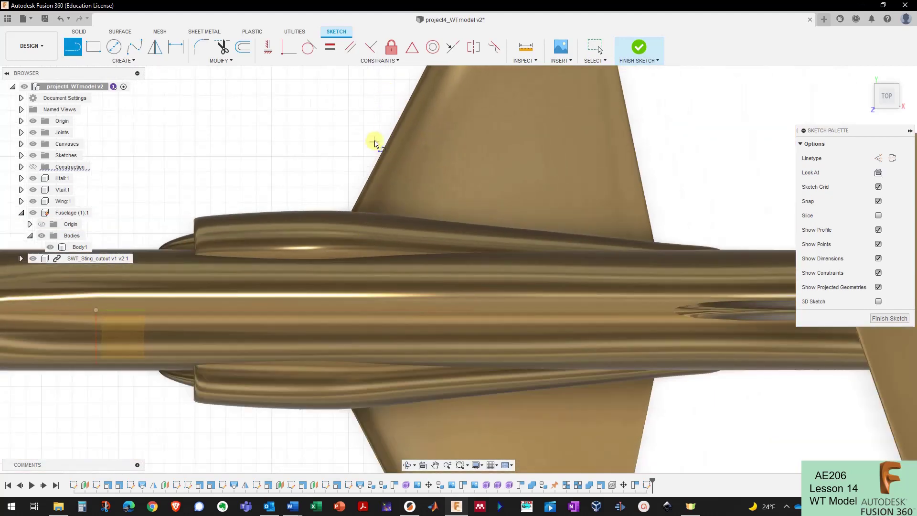
scroll(377, 139, up, 3)
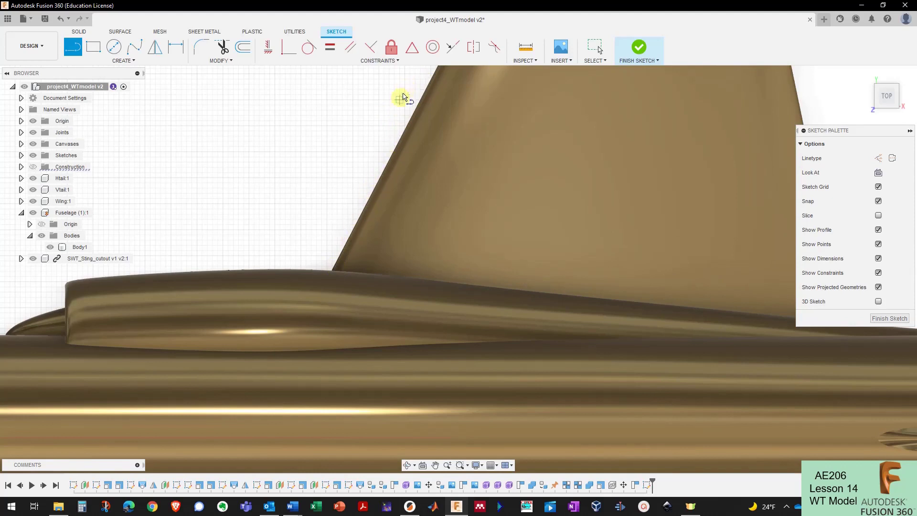
click(496, 470)
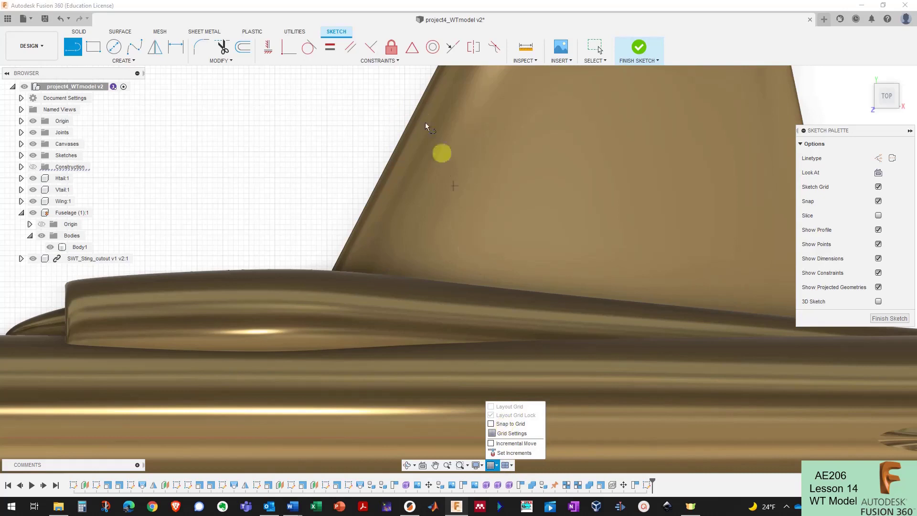
click(430, 80)
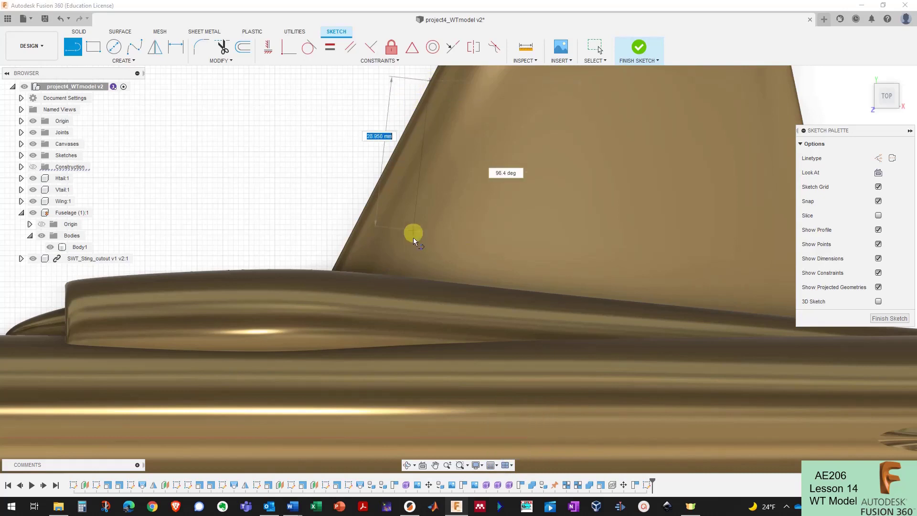
scroll(439, 86, down, 5)
scroll(353, 287, up, 1)
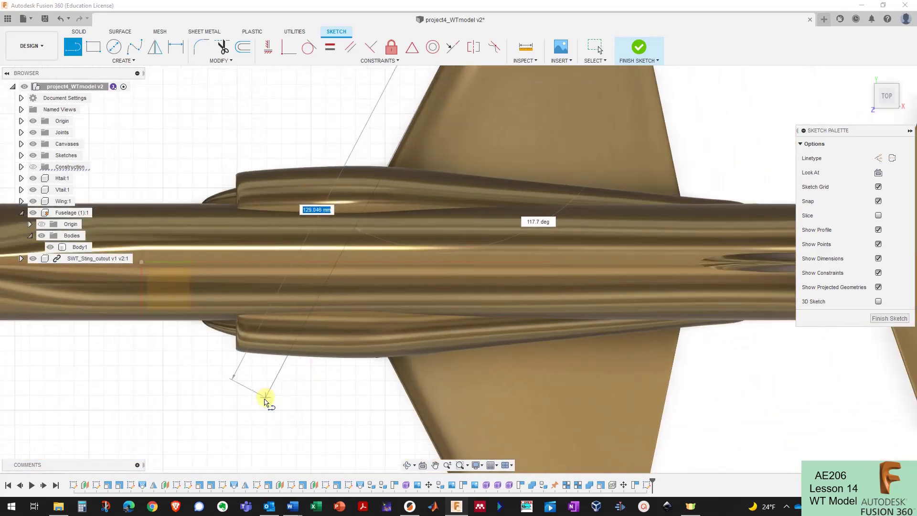
double_click(255, 421)
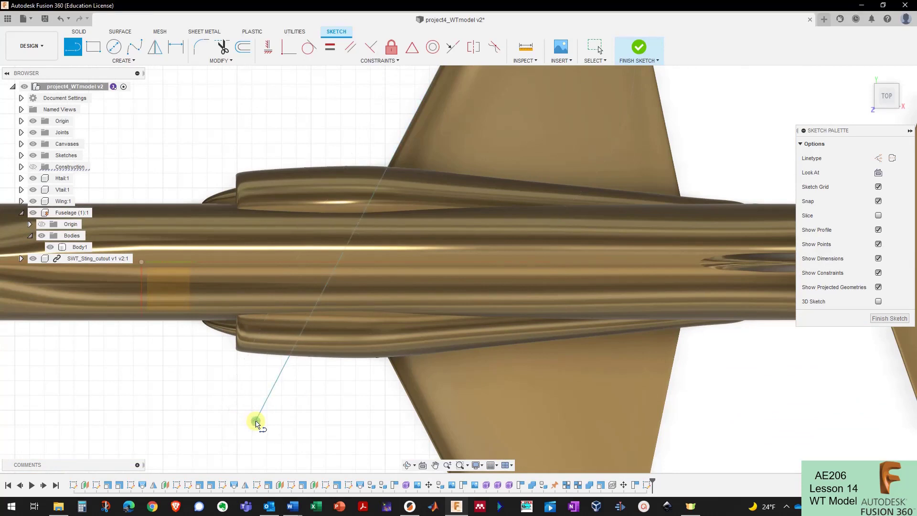
Step: Draw a line about 137 mm long along the opposite wing's leading edge, extended across the fuselage to cross the first line
scroll(315, 186, down, 1)
scroll(398, 366, down, 1)
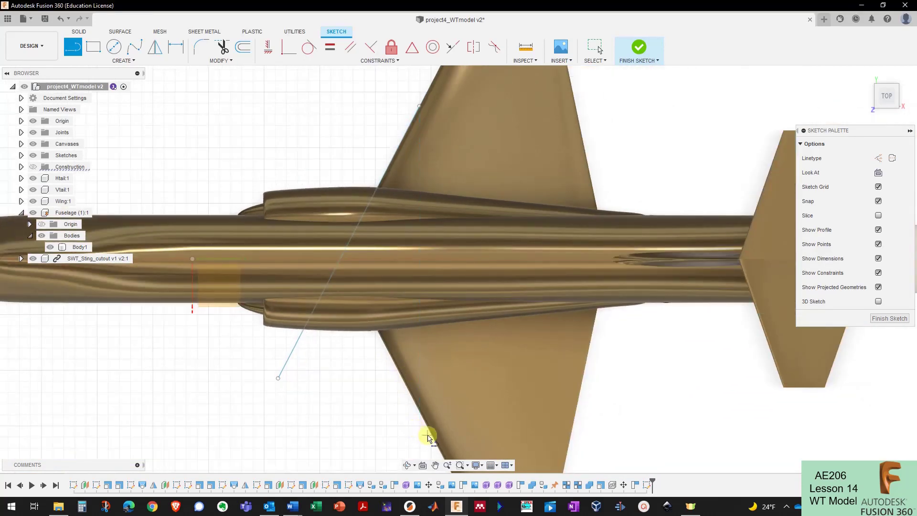
click(432, 438)
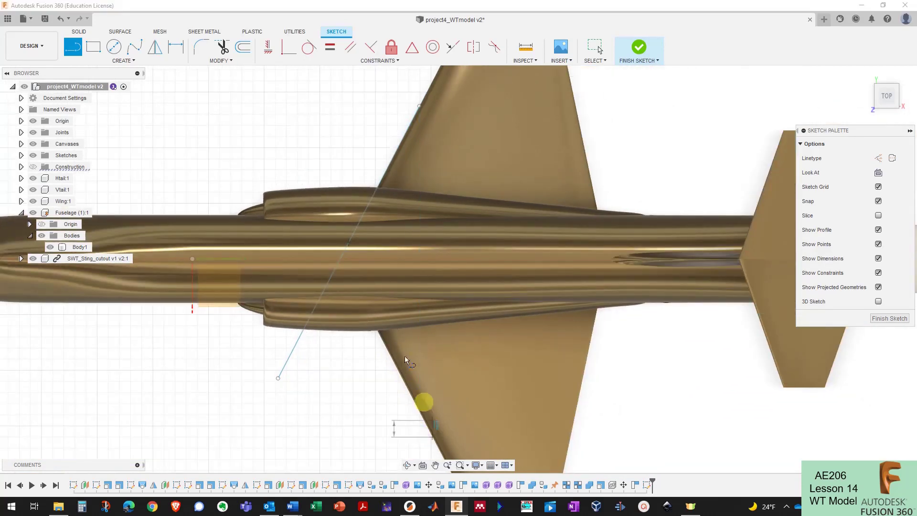
scroll(284, 181, up, 1)
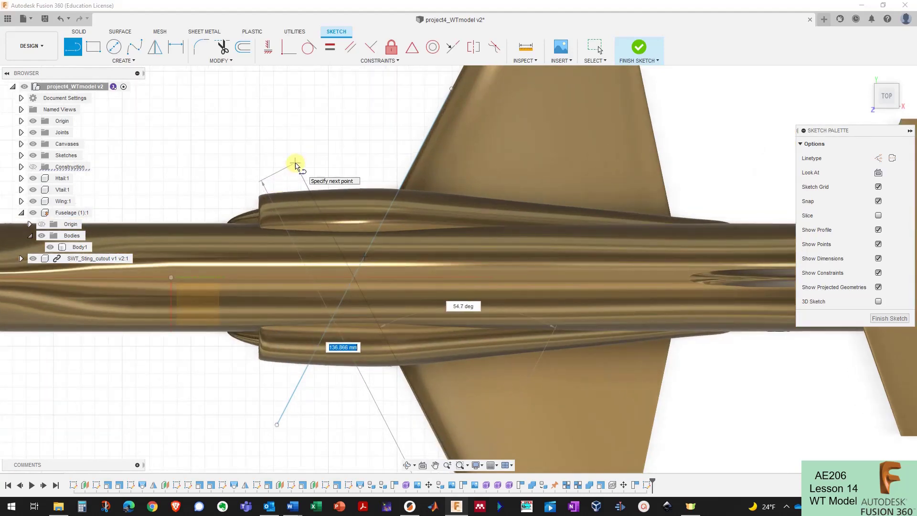
click(295, 163)
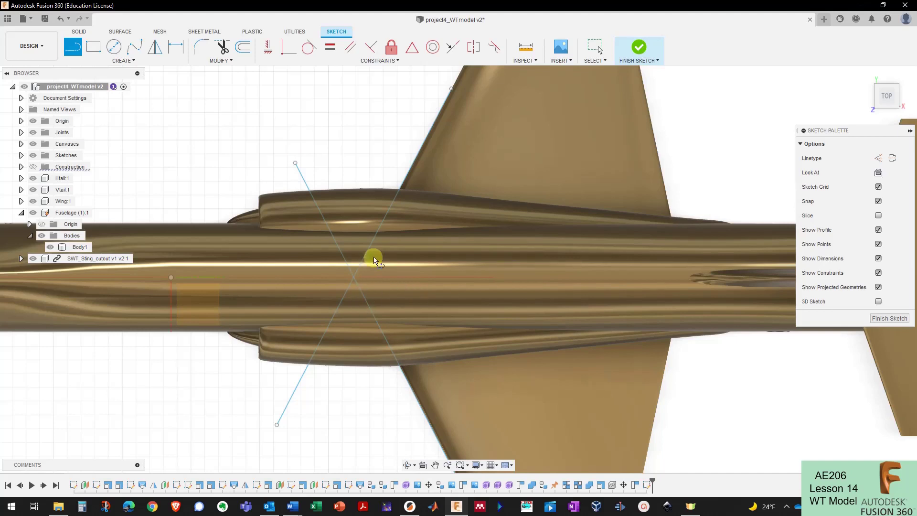
Step: Turn grid snapping back on and hide the fuselage body to expose where the two leading-edge lines cross
scroll(399, 251, up, 2)
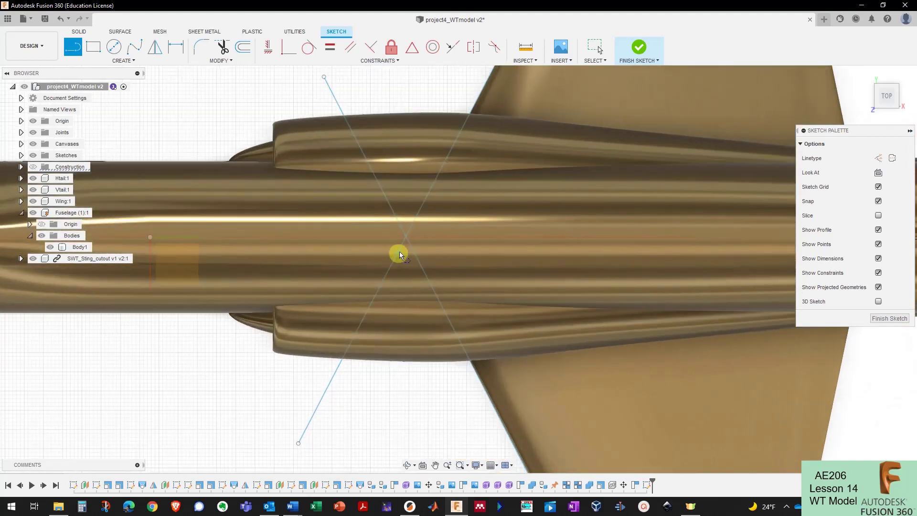
scroll(405, 238, up, 2)
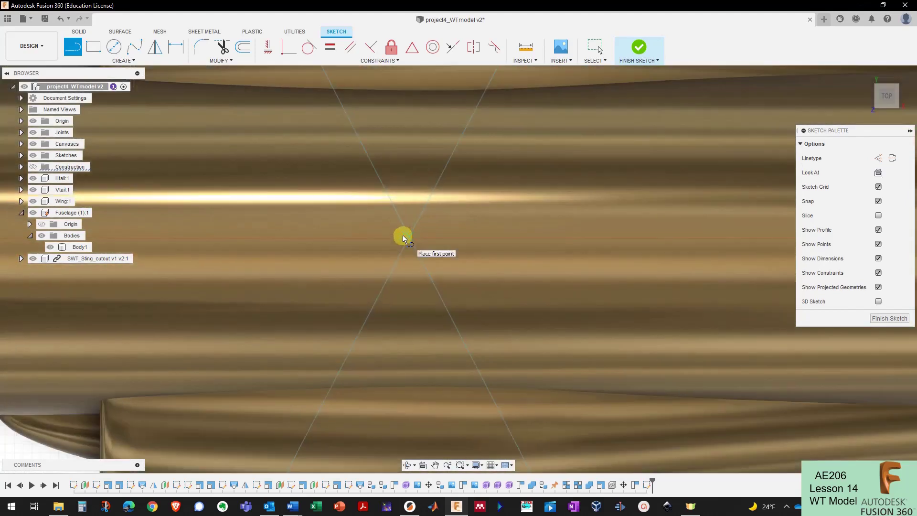
scroll(412, 236, down, 1)
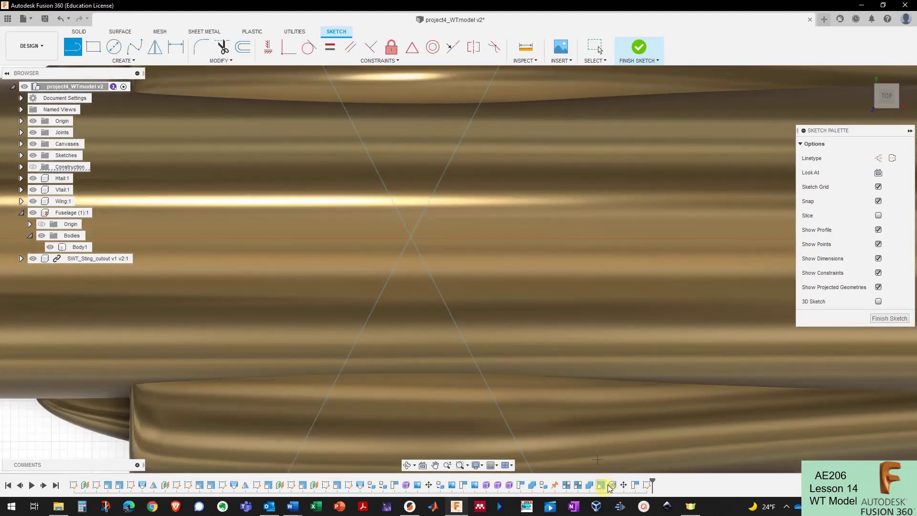
click(498, 465)
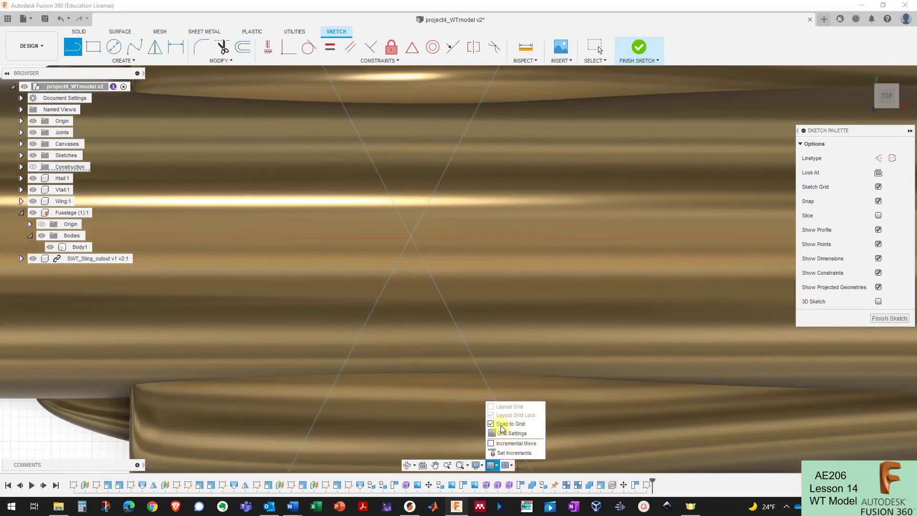
scroll(427, 222, down, 2)
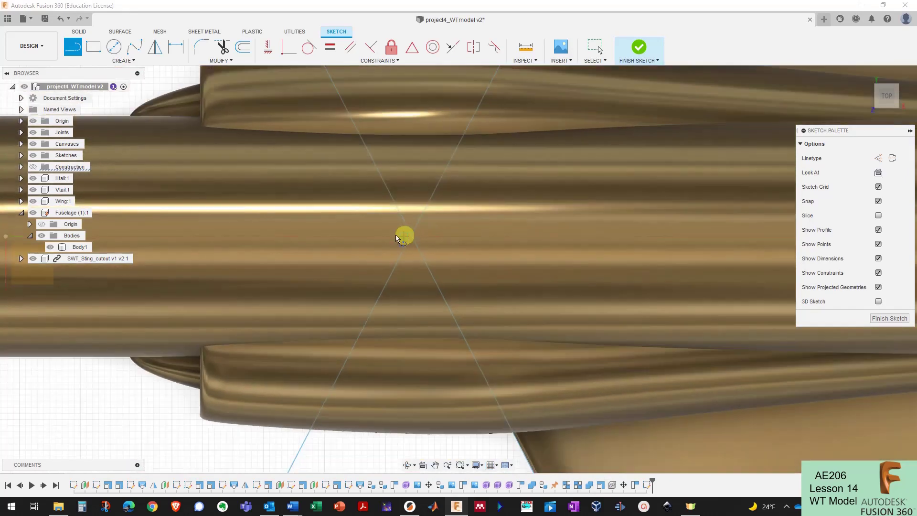
click(49, 247)
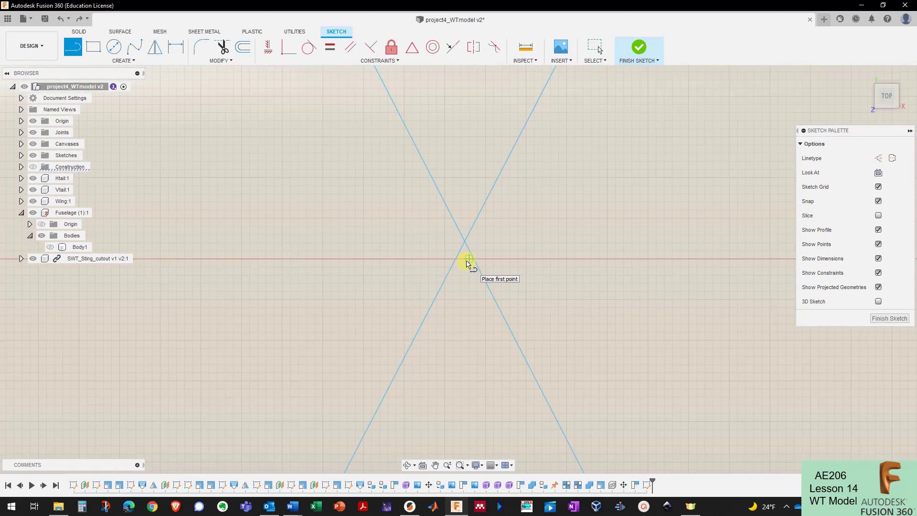
Step: Draw a horizontal line of length 1.9 in - 1.18 in forward along the centreline from the leading-edge lines' crossing, and finish the sketch
click(467, 261)
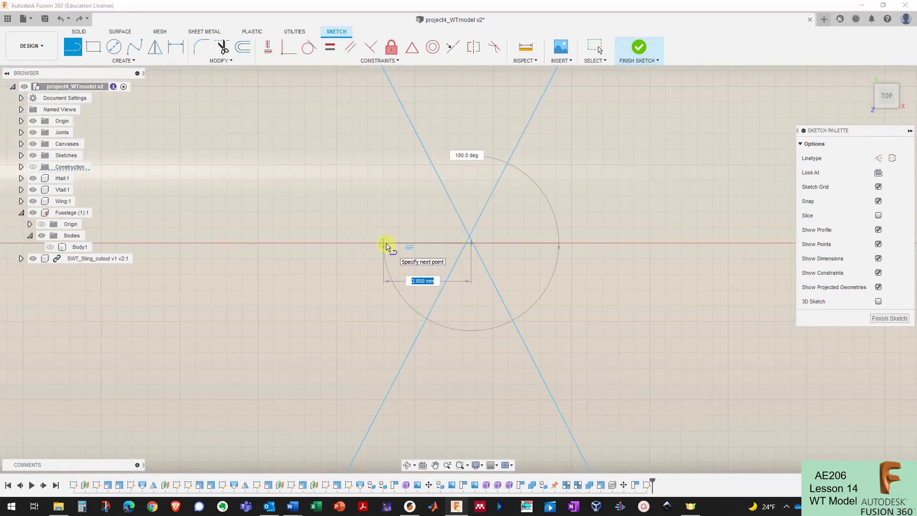
scroll(386, 246, down, 3)
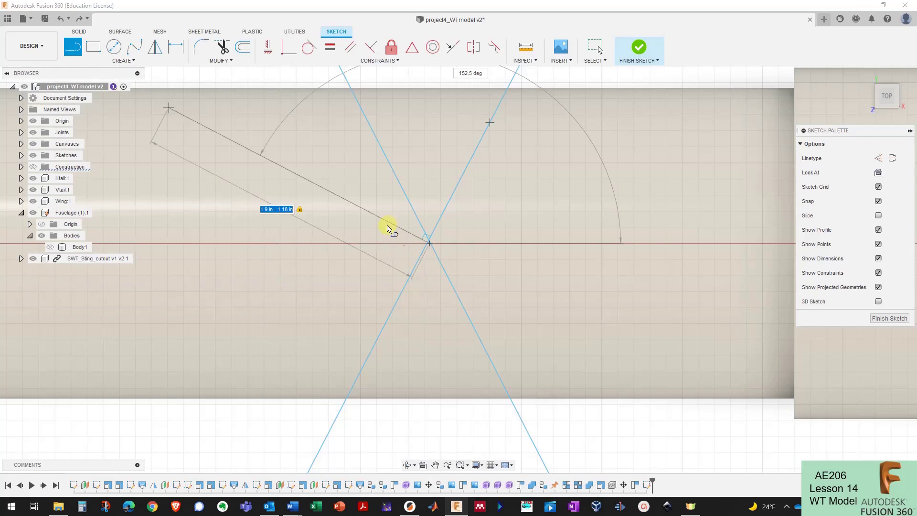
key(Return)
key(Escape)
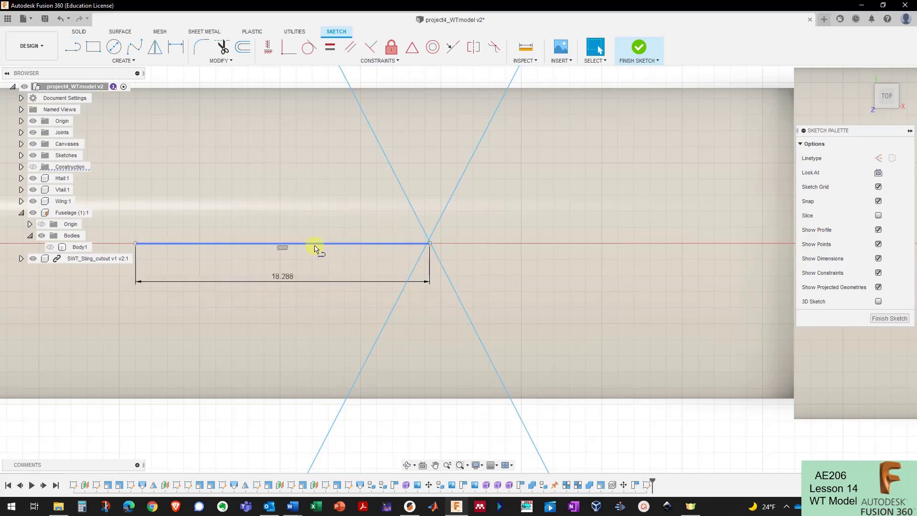
scroll(347, 239, down, 4)
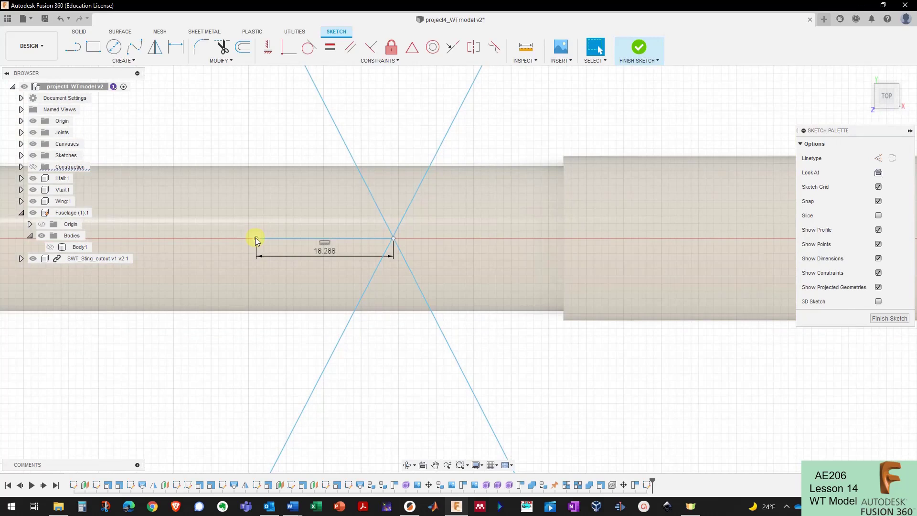
scroll(255, 239, down, 1)
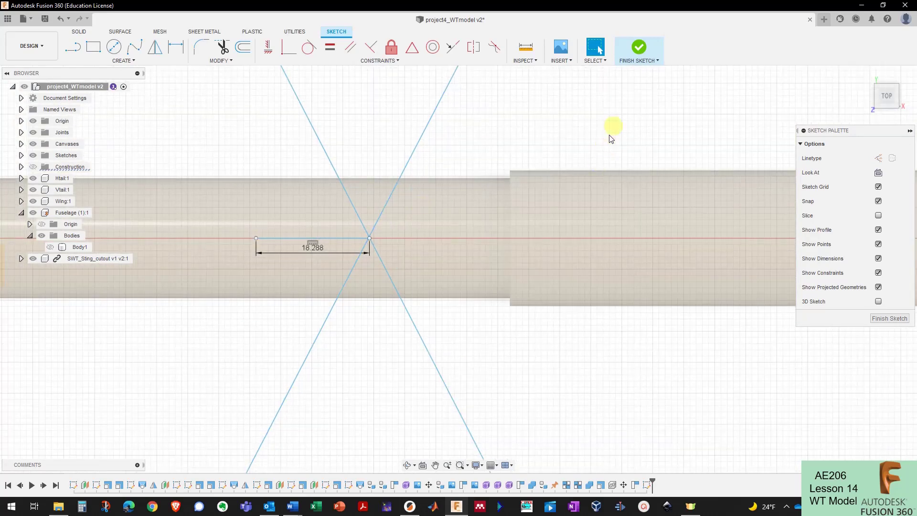
click(638, 48)
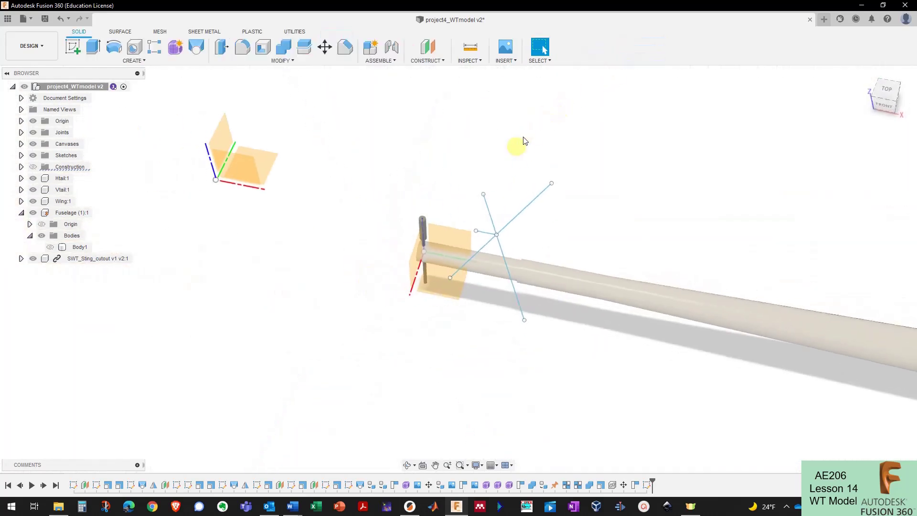
Step: Reposition the sting cutout with a Point to Point move from its origin to the forward end of the 1.9 in - 1.18 in line
mouse_move(518, 143)
shift+middle_down()
mouse_move(491, 185)
mouse_move(462, 200)
shift+middle_up()
scroll(461, 200, up, 2)
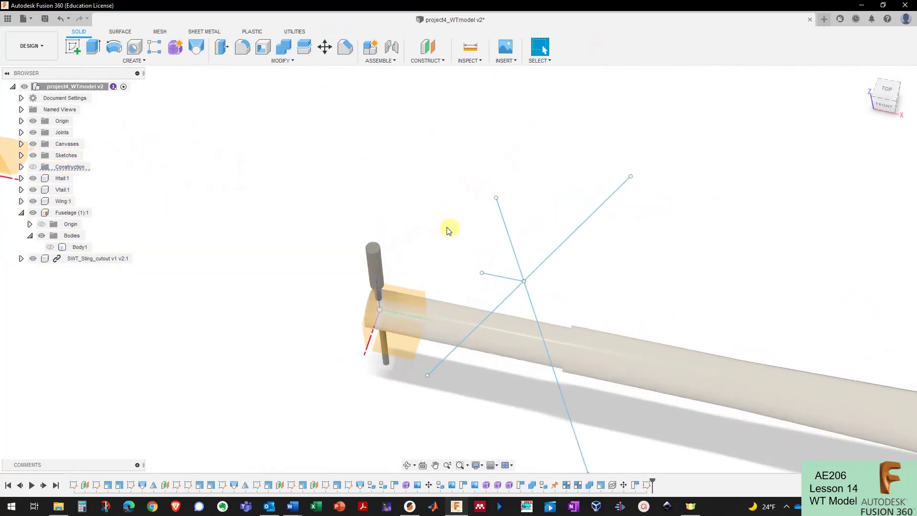
mouse_move(448, 230)
shift+middle_down()
mouse_move(388, 262)
mouse_move(402, 251)
mouse_move(389, 260)
mouse_move(558, 268)
mouse_move(372, 264)
shift+middle_up()
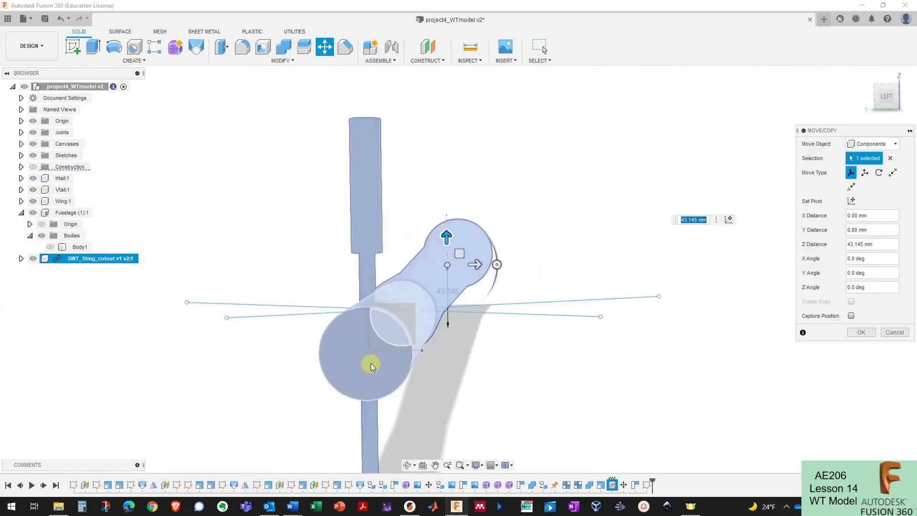
mouse_move(372, 366)
shift+middle_down()
mouse_move(241, 424)
mouse_move(150, 407)
mouse_move(229, 403)
mouse_move(371, 352)
mouse_move(331, 348)
mouse_move(375, 296)
mouse_move(370, 282)
mouse_move(376, 317)
mouse_move(386, 312)
shift+middle_up()
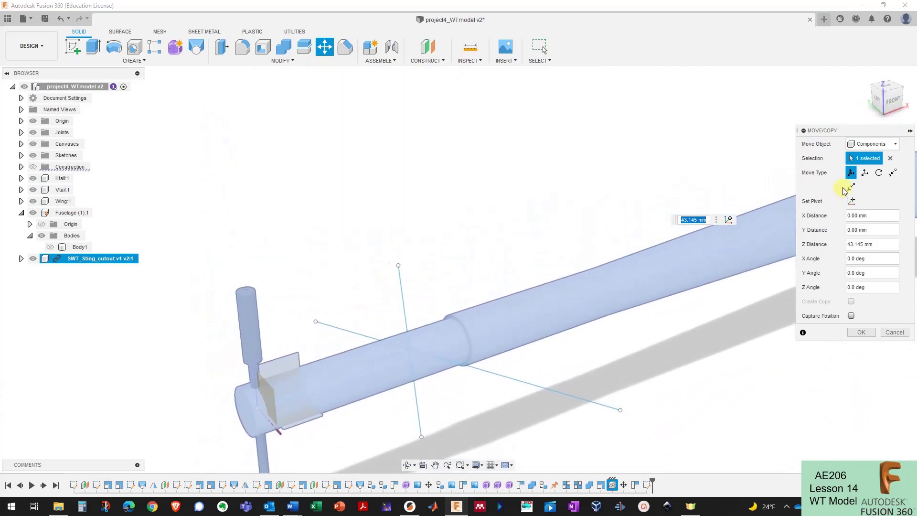
click(892, 173)
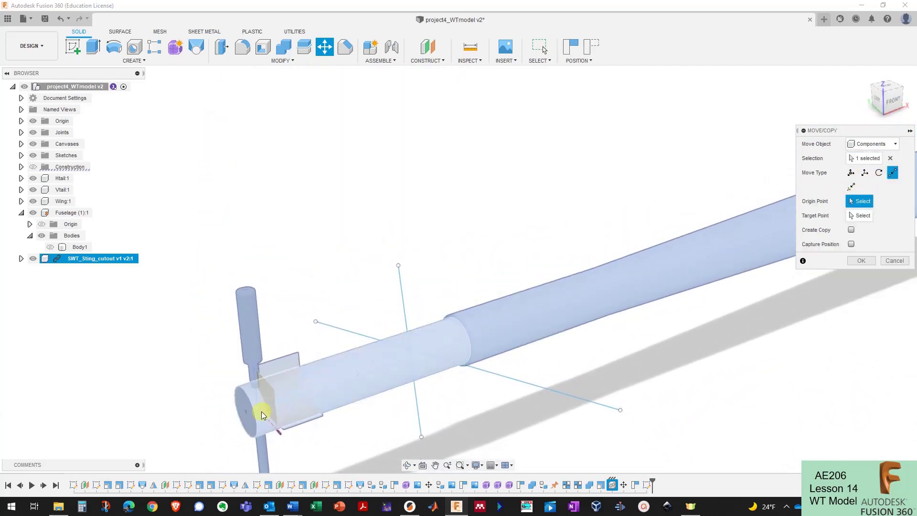
mouse_move(261, 411)
shift+middle_down()
mouse_move(453, 456)
mouse_move(608, 431)
mouse_move(623, 417)
mouse_move(488, 397)
mouse_move(473, 372)
mouse_move(528, 368)
mouse_move(456, 365)
mouse_move(473, 358)
mouse_move(350, 338)
mouse_move(363, 330)
shift+middle_up()
scroll(456, 364, down, 5)
scroll(368, 328, up, 5)
scroll(367, 328, down, 6)
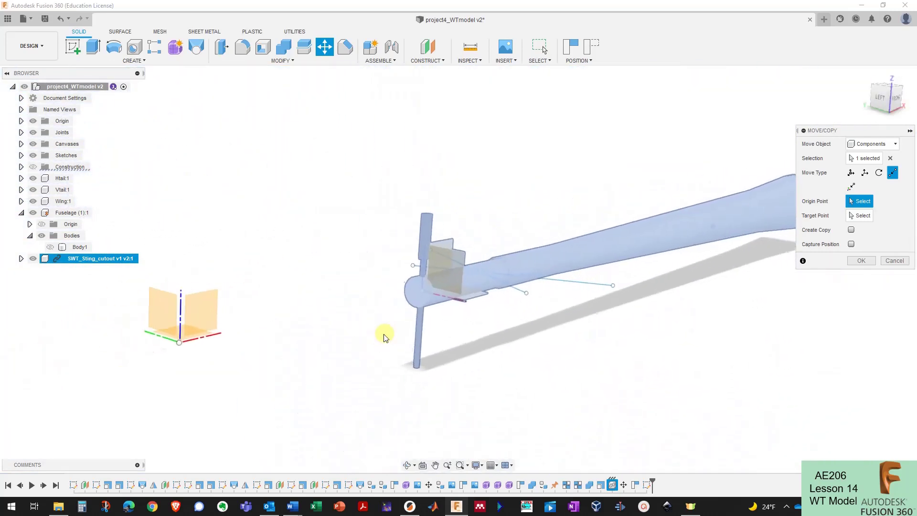
scroll(383, 334, up, 6)
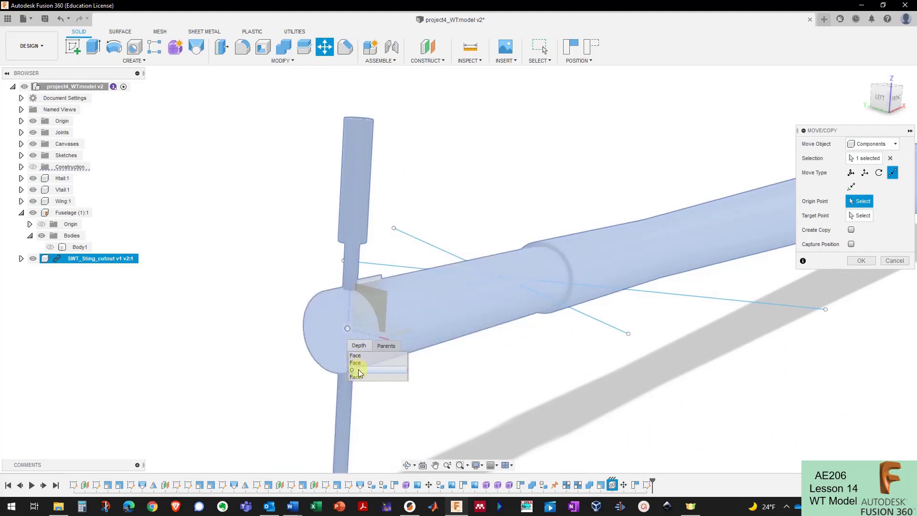
click(358, 370)
shift+middle_drag(358, 369, 506, 267)
click(460, 283)
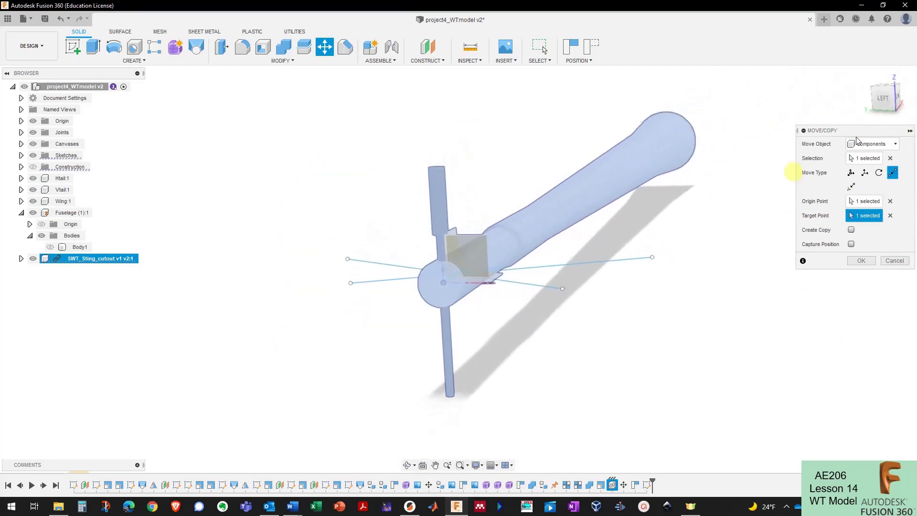
click(866, 262)
Step: Show the fuselage body again and hide the sketches
shift+middle_drag(716, 254, 297, 276)
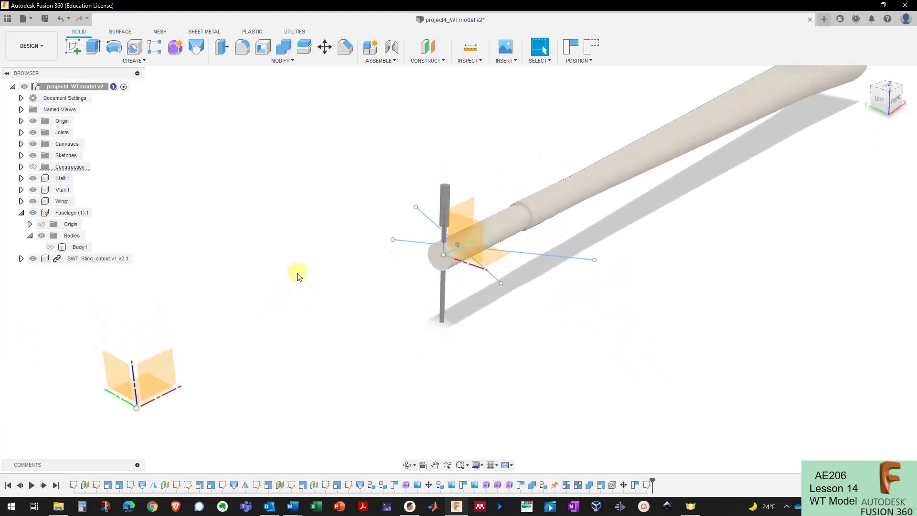
shift+middle_drag(216, 257, 138, 253)
click(50, 247)
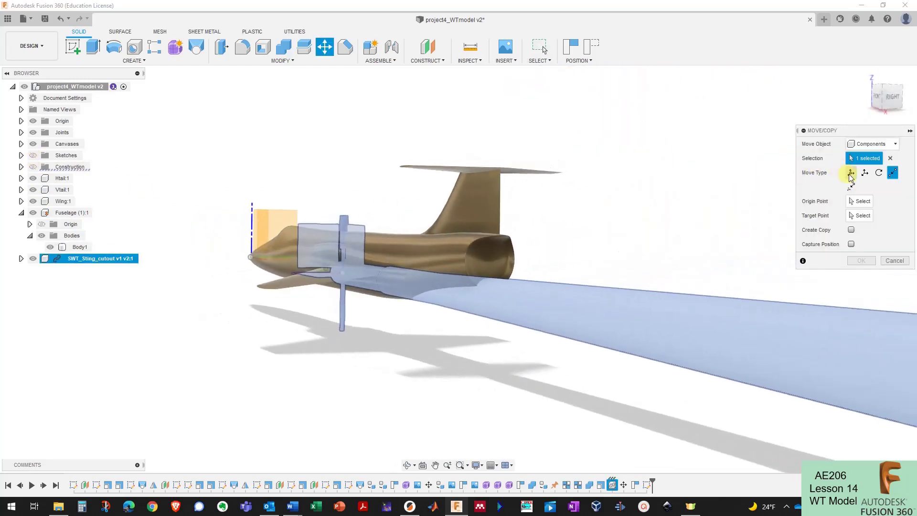
Step: Raise the sting cutout about 12 mm with a Free Move so that it fits inside the fuselage
click(850, 172)
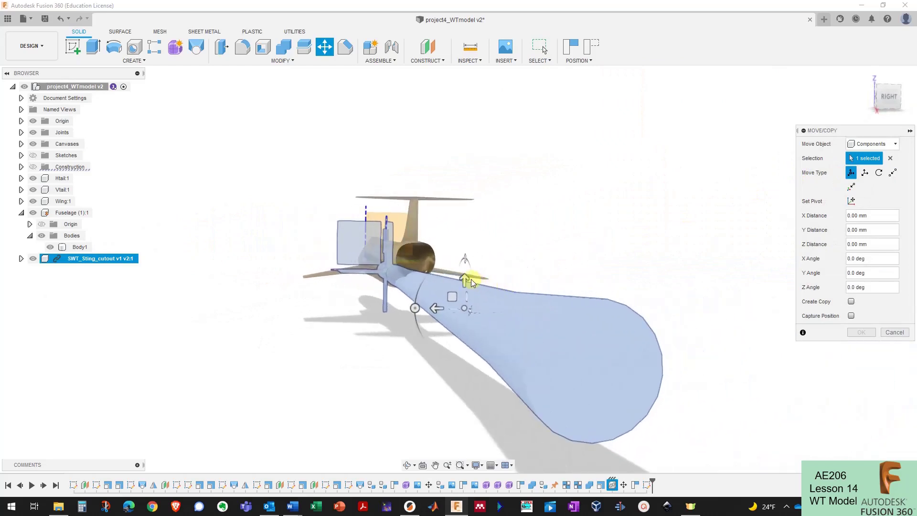
drag(468, 277, 468, 257)
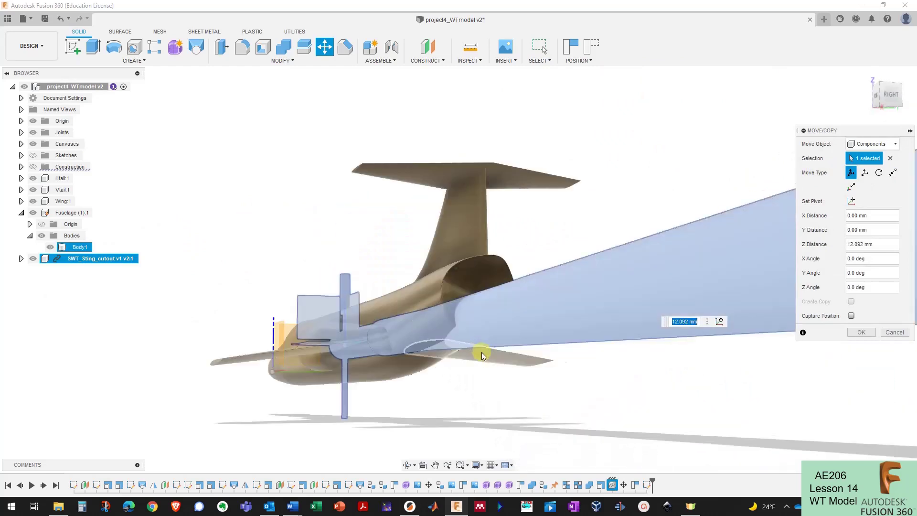
shift+middle_drag(482, 351, 547, 301)
drag(549, 274, 550, 266)
Step: Try rotating the sting cutout 180 degrees about Y, turn it back upright, and accept its position
shift+middle_drag(550, 265, 478, 225)
drag(465, 286, 345, 285)
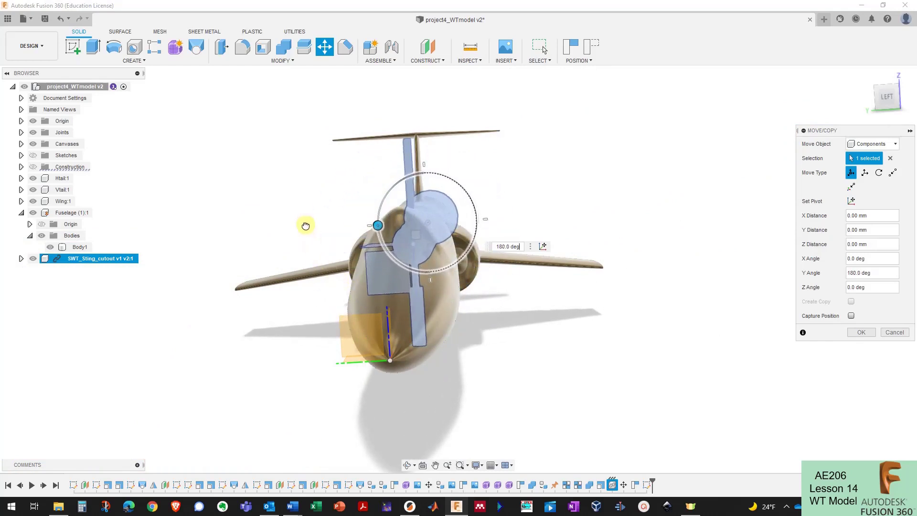
drag(306, 226, 305, 225)
shift+middle_drag(305, 225, 479, 170)
drag(470, 168, 567, 167)
shift+middle_drag(466, 168, 551, 224)
click(852, 333)
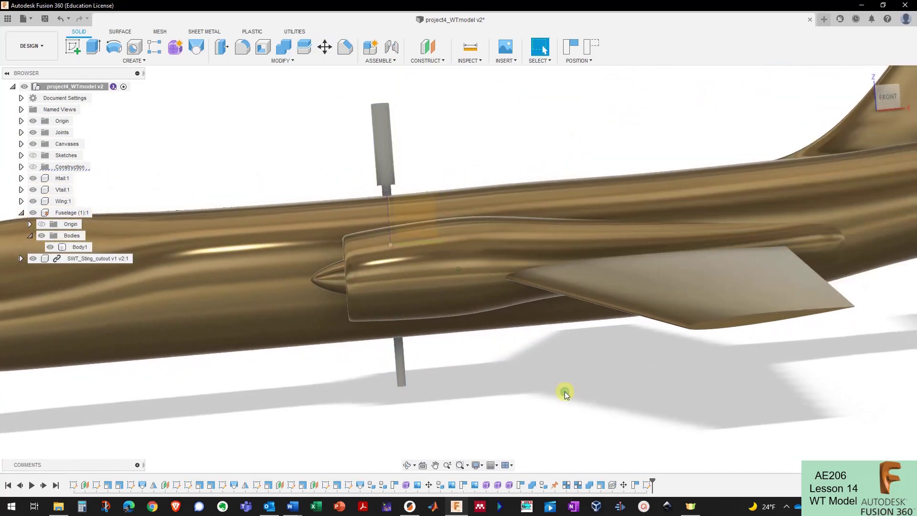
Step: Check the sting's fit inside the fuselage in Wireframe with Hidden Edges and restore the Shaded style
shift+middle_drag(564, 392, 522, 371)
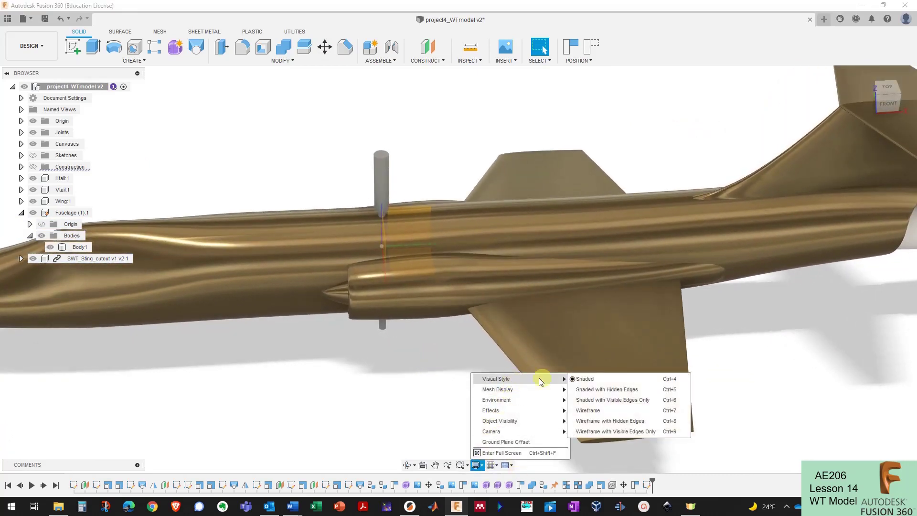
click(612, 420)
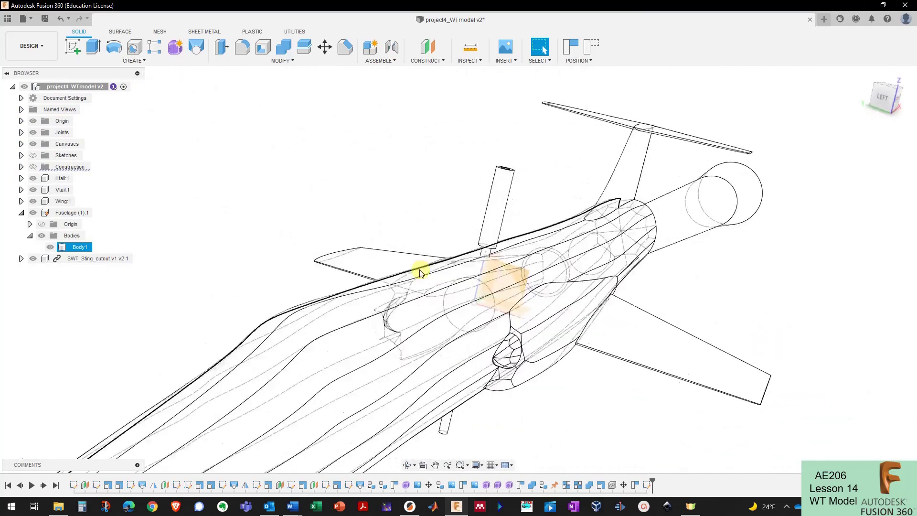
click(476, 465)
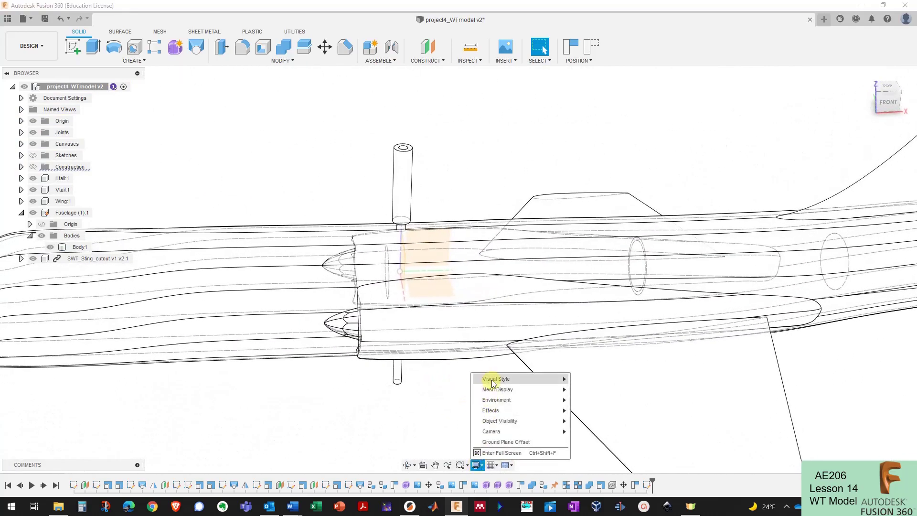
click(586, 379)
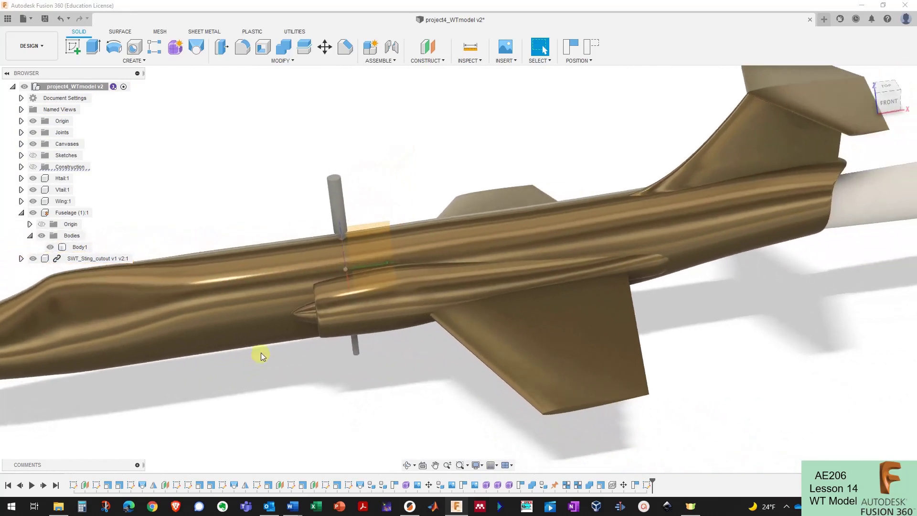
Step: Cut the sting and set-screw bodies out of the airplane body with Combine
click(285, 50)
click(540, 272)
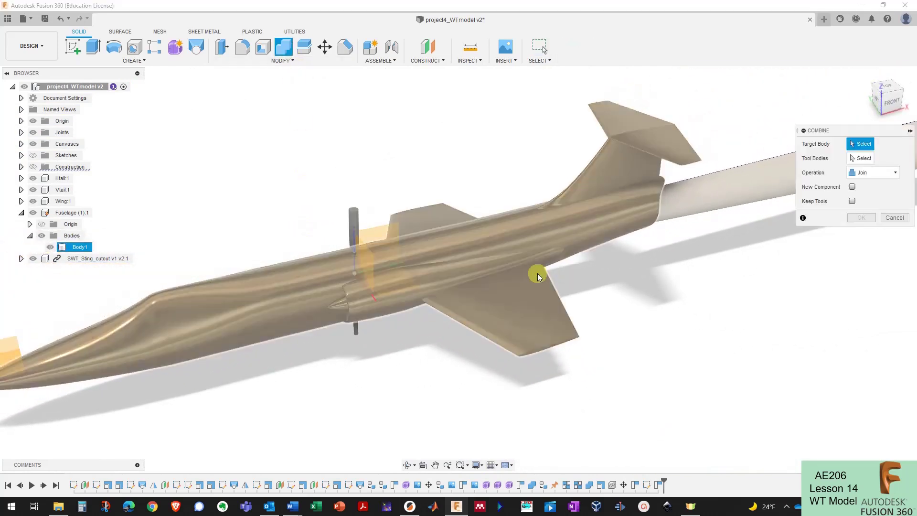
click(285, 279)
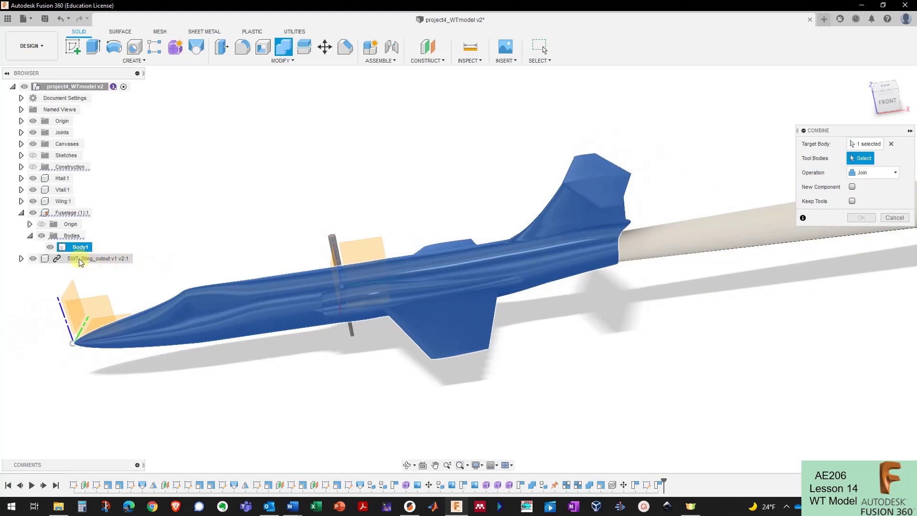
click(79, 259)
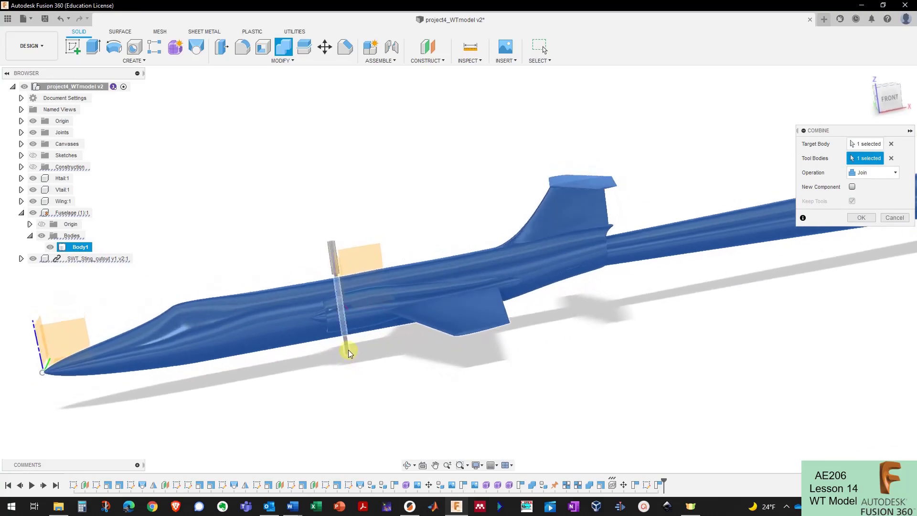
click(349, 353)
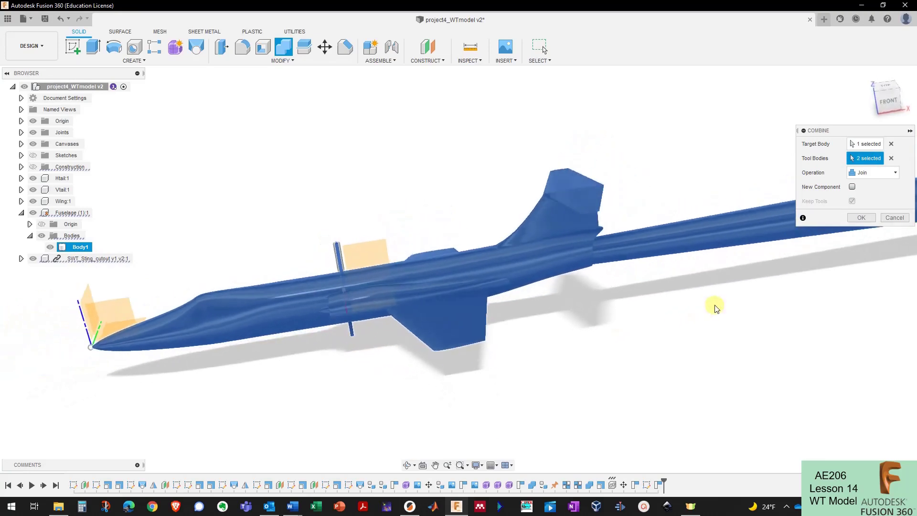
click(878, 174)
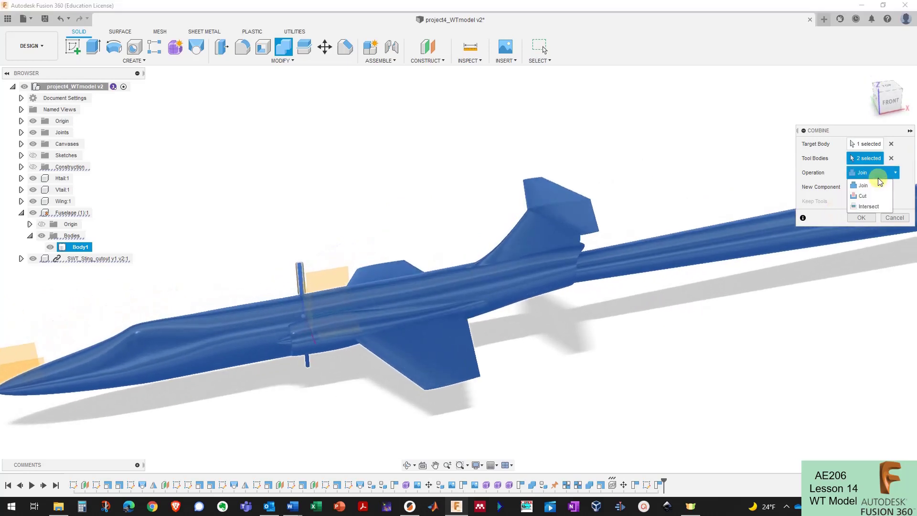
click(872, 195)
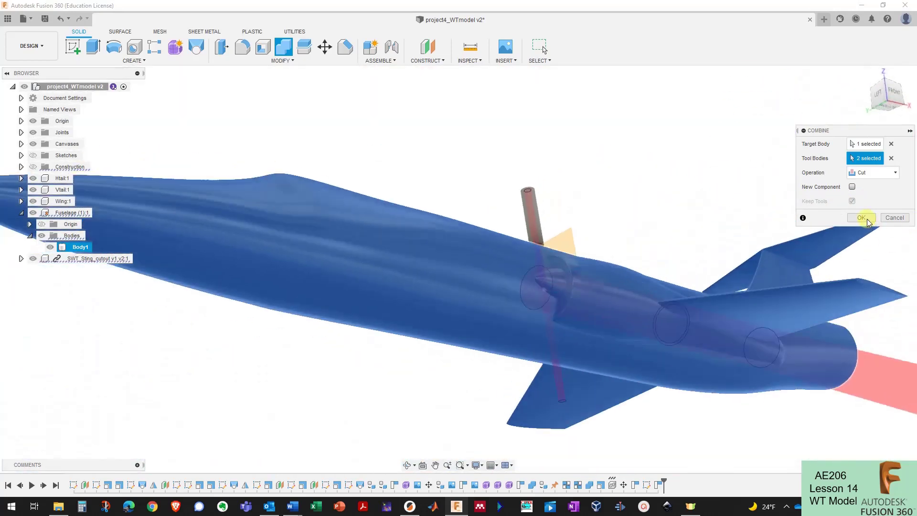
click(862, 217)
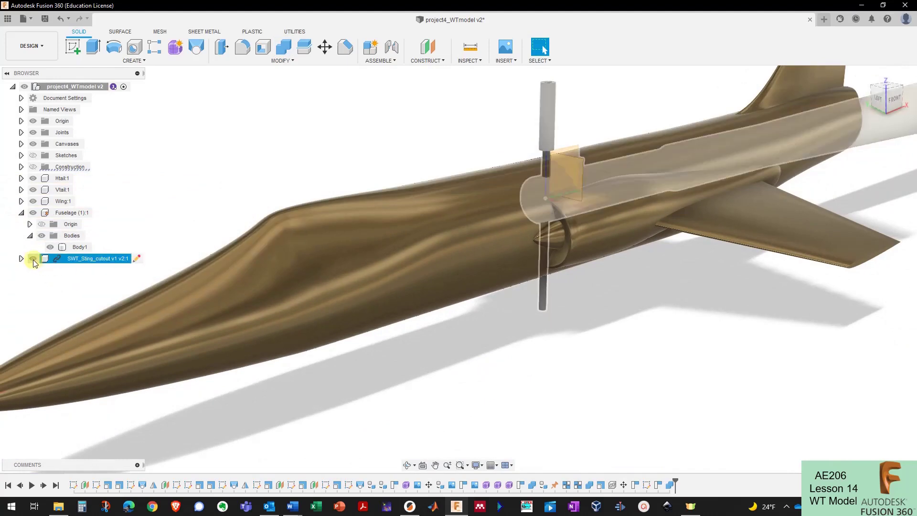
Step: Hide the sting cutout component and inspect the set-screw hole and the sting opening at the tail
click(33, 259)
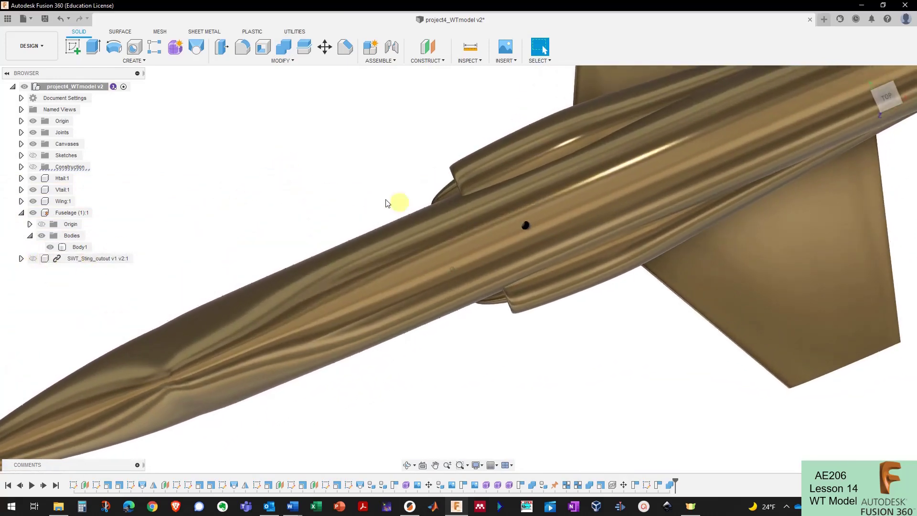
click(505, 269)
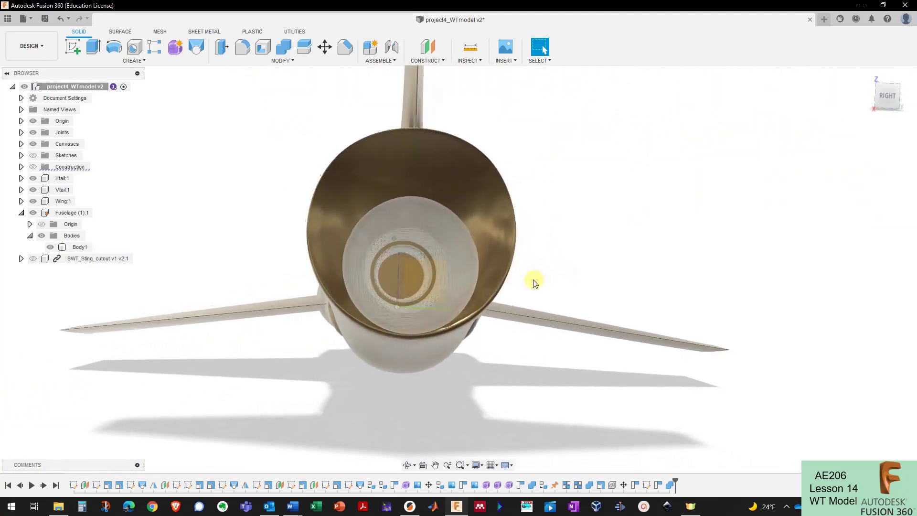
shift+middle_drag(533, 281, 463, 336)
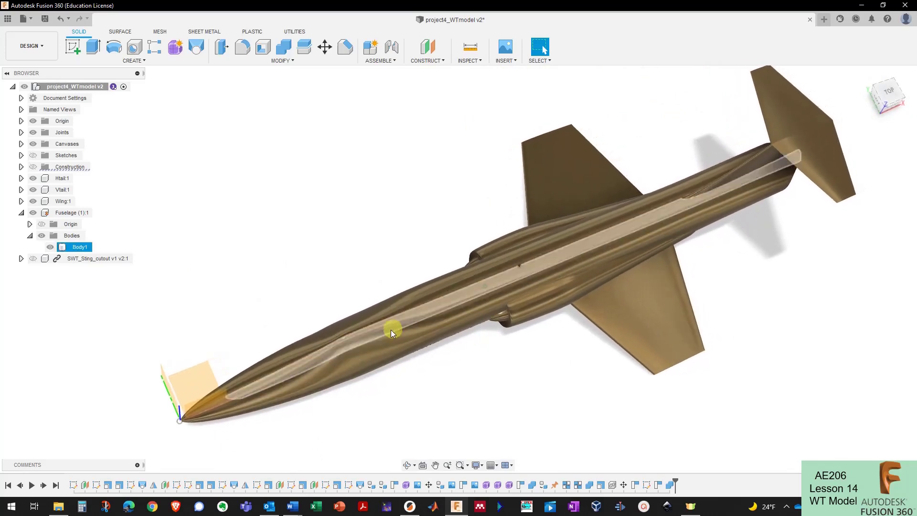
Step: Measure the airplane's length from the origin at the nose to the rear edge of the fuselage
key(i)
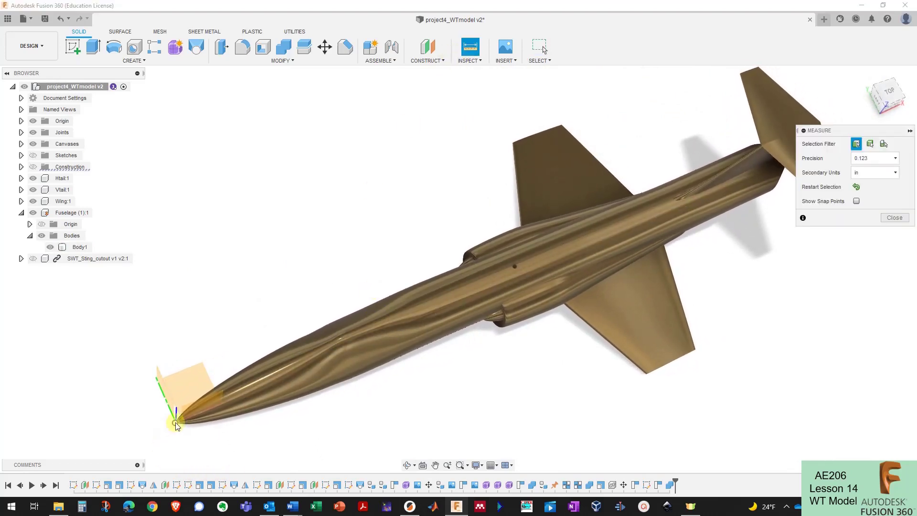
click(176, 424)
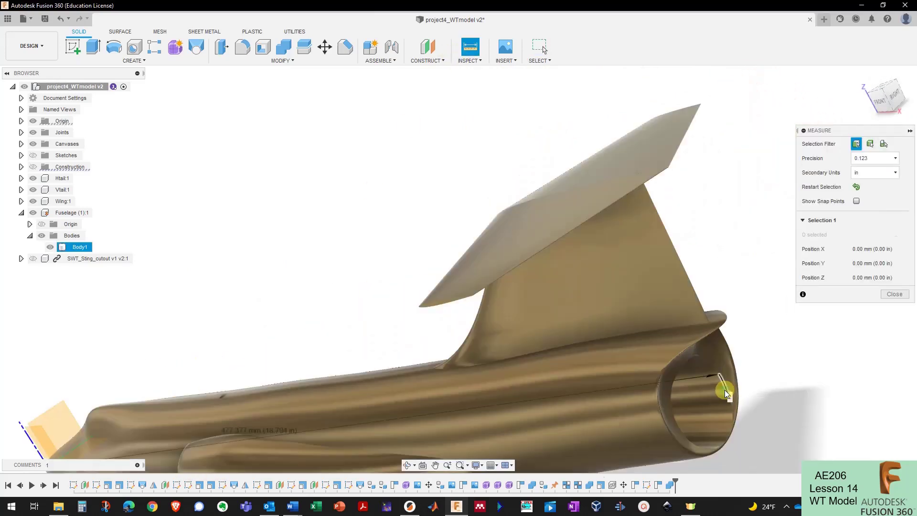
click(724, 390)
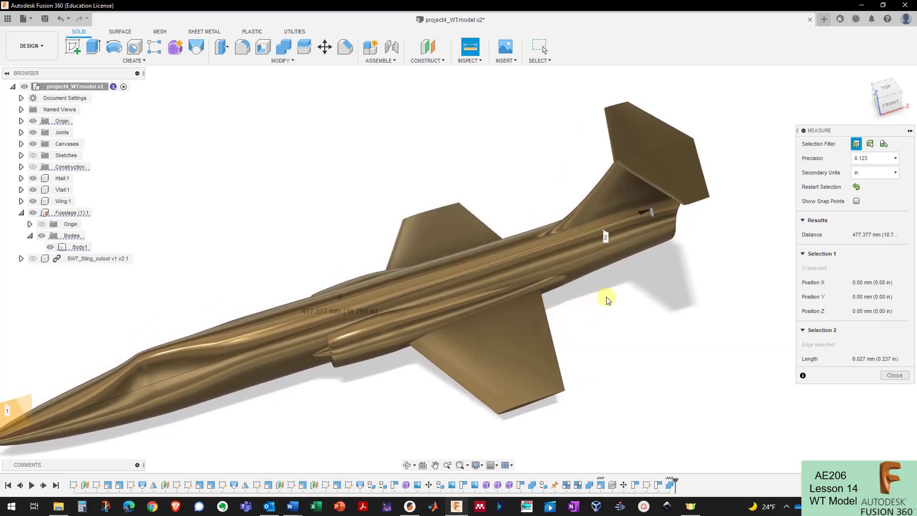
click(608, 299)
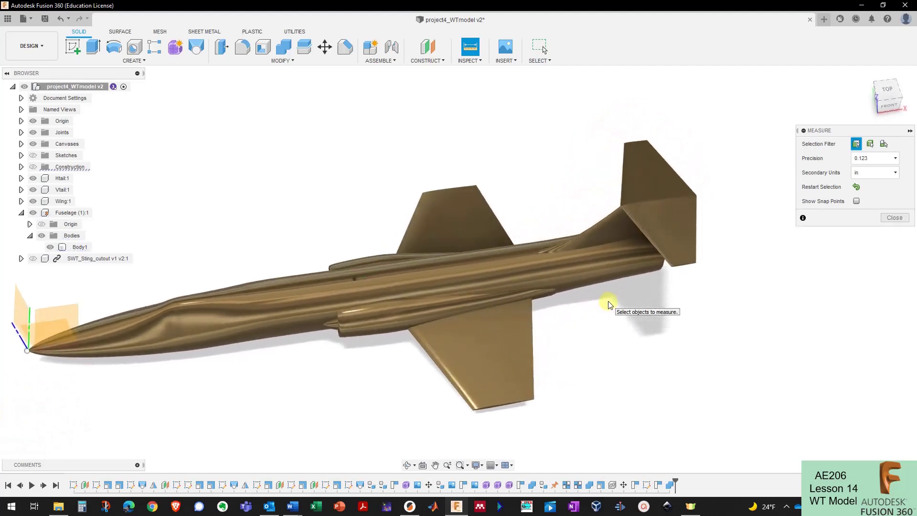
shift+middle_drag(608, 301, 337, 198)
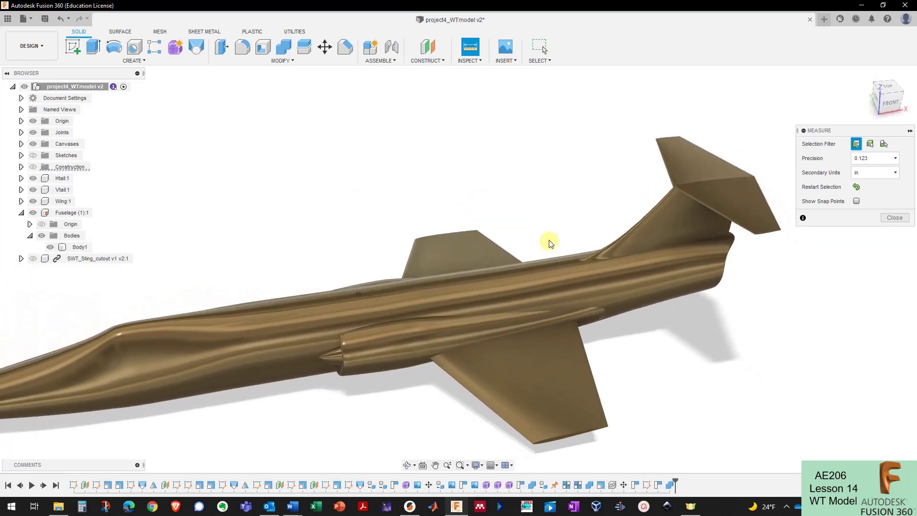
click(423, 51)
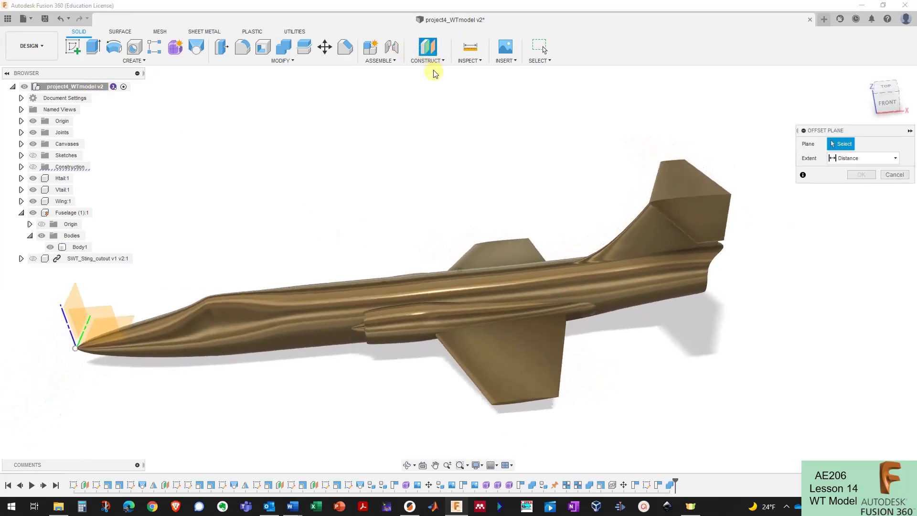
click(190, 232)
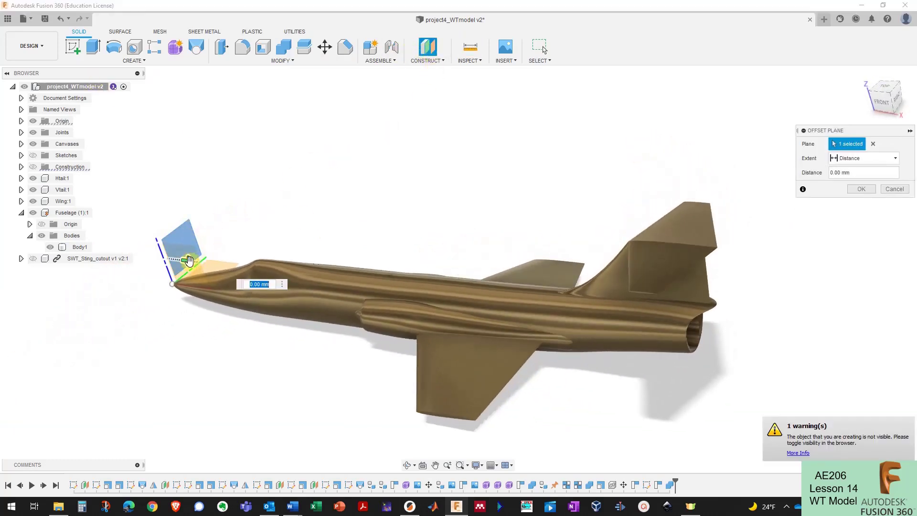
drag(351, 273, 499, 312)
drag(526, 349, 430, 350)
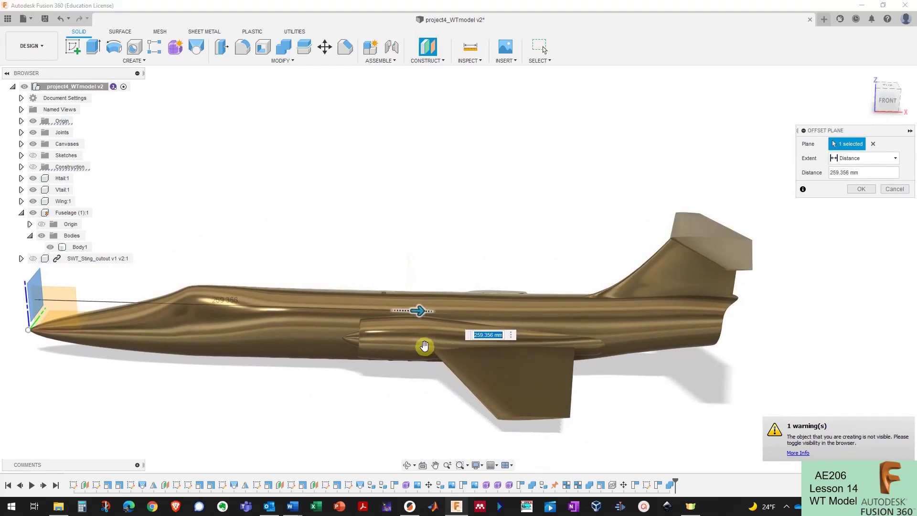
key(Return)
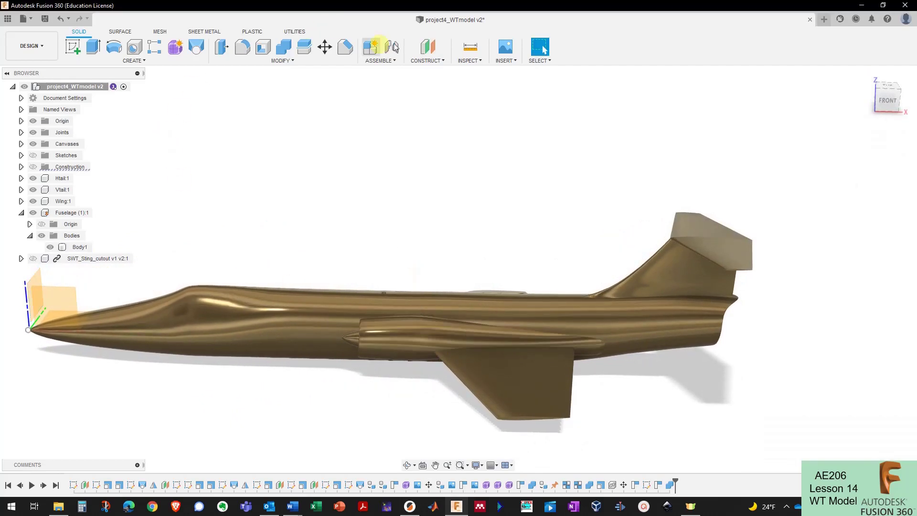
Step: Measure again from the nose origin to the fuselage's rear edge and examine the airplane from the side
click(463, 52)
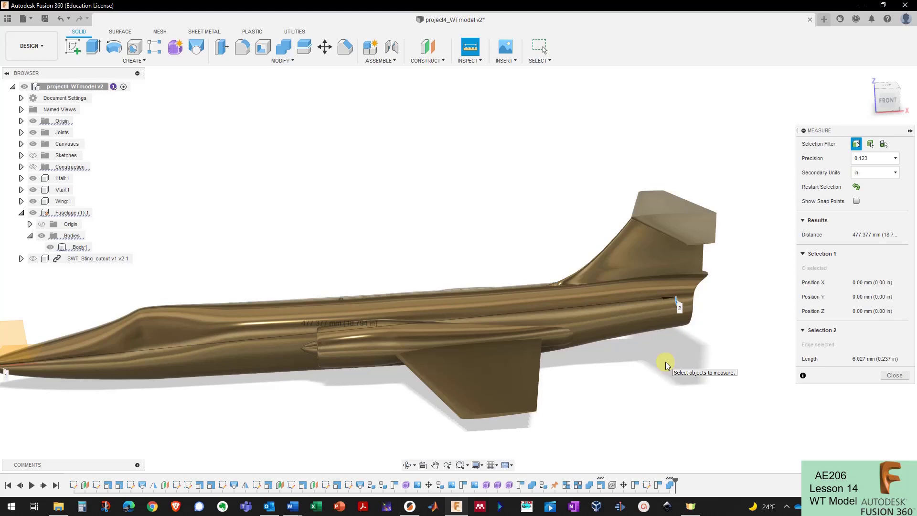
shift+middle_drag(692, 336, 550, 281)
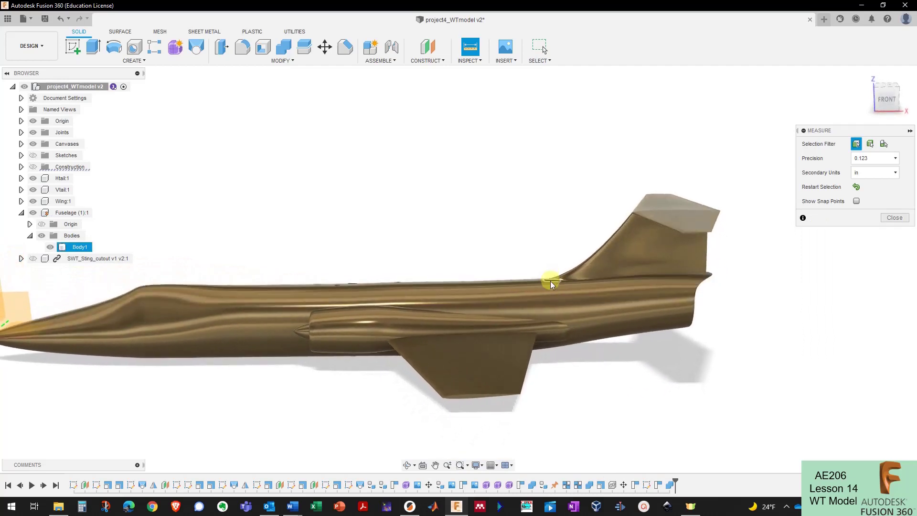
shift+middle_drag(675, 289, 611, 271)
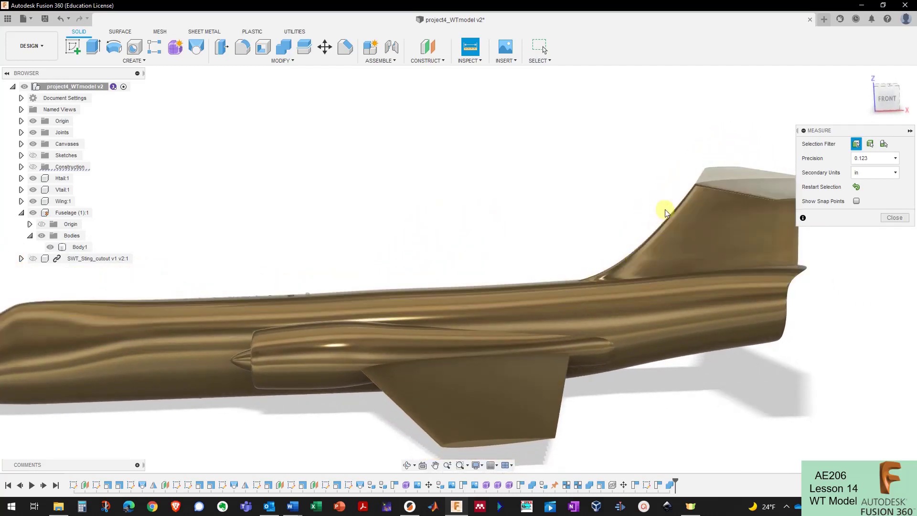
shift+middle_drag(664, 209, 401, 233)
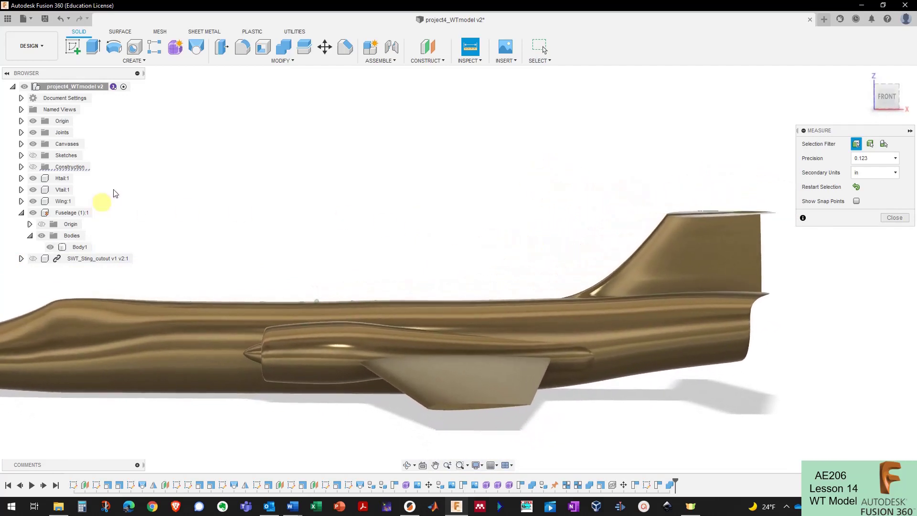
Step: Create an offset plane about 381 mm aft of the origin plane at the nose, just ahead of the vertical tail, with construction geometry shown
click(428, 47)
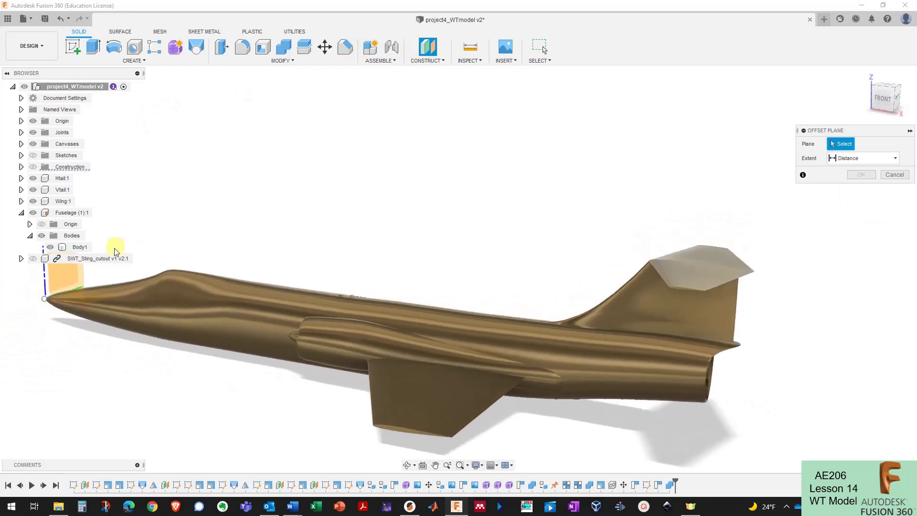
click(225, 300)
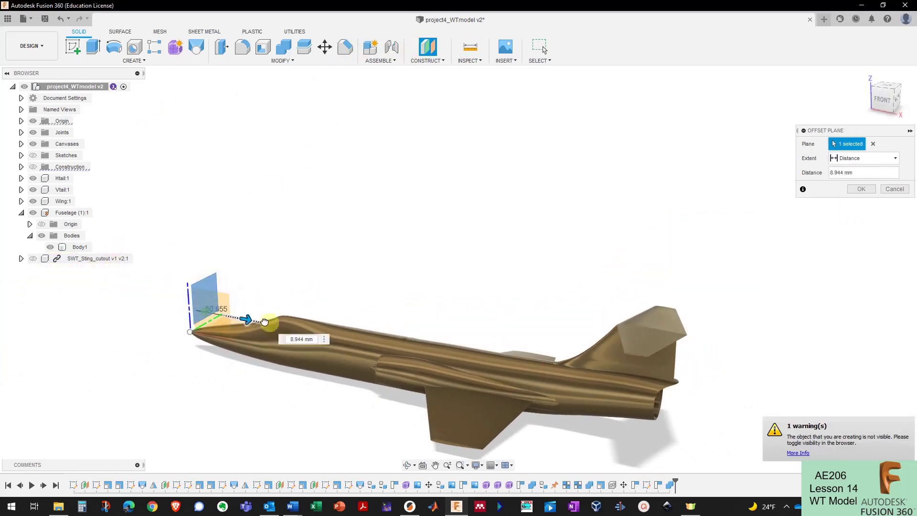
drag(560, 375, 551, 374)
shift+middle_drag(559, 375, 597, 367)
scroll(597, 367, up, 7)
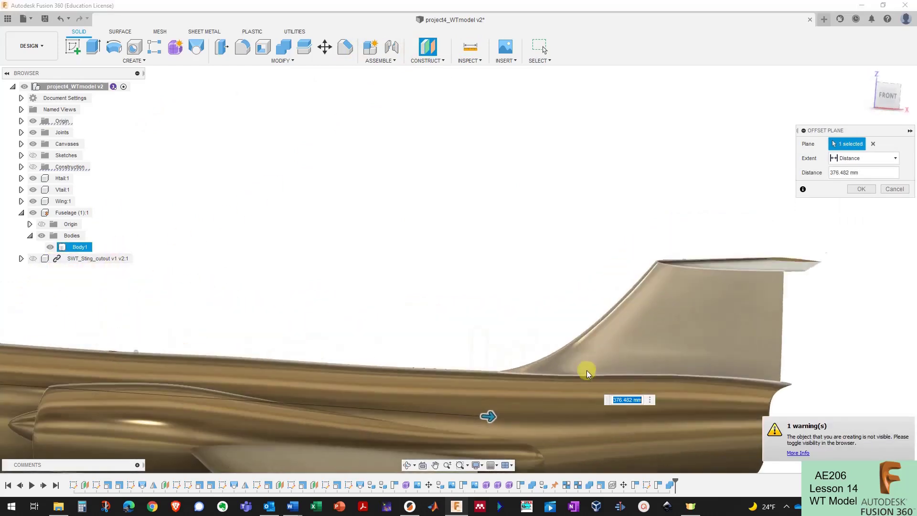
middle_drag(554, 411, 560, 337)
scroll(554, 340, up, 2)
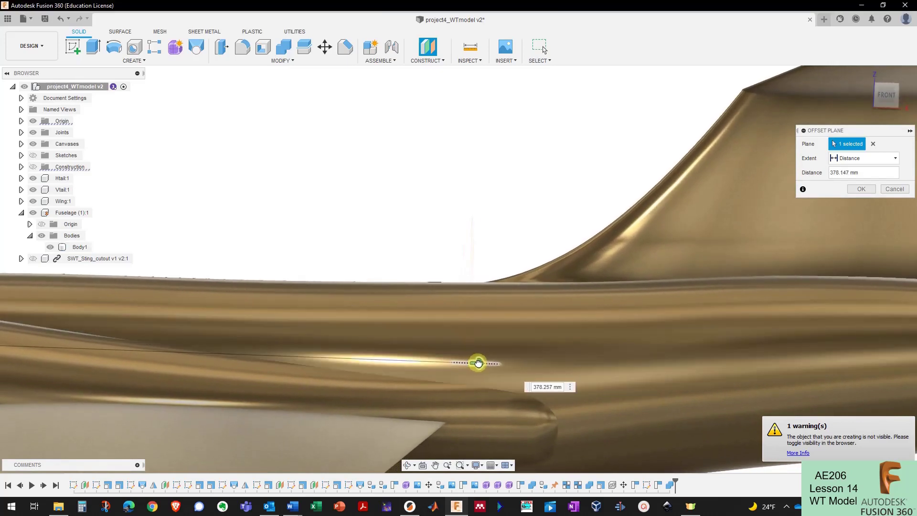
scroll(518, 363, down, 5)
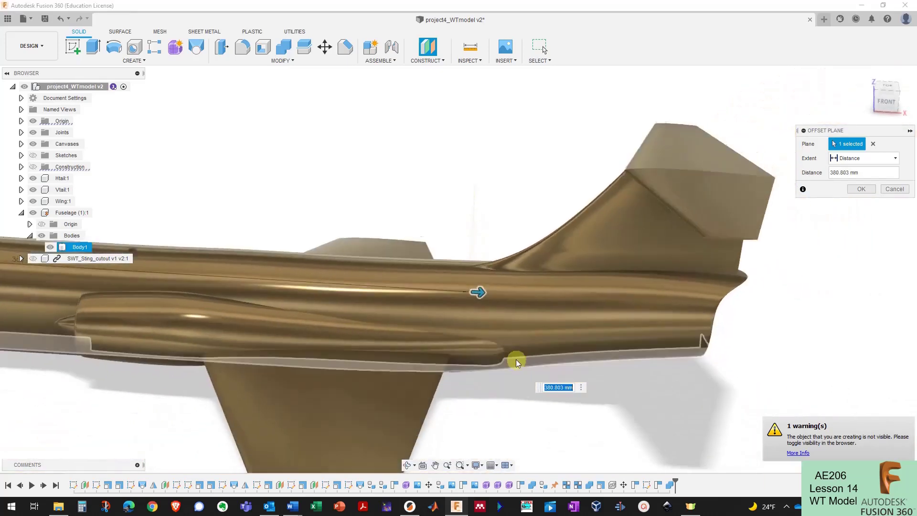
shift+middle_drag(517, 360, 826, 220)
shift+middle_drag(764, 382, 783, 420)
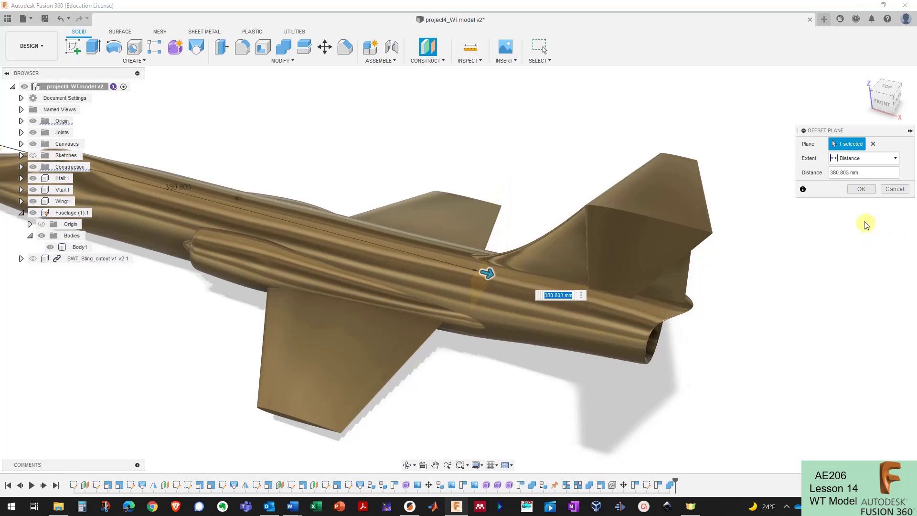
click(858, 188)
Step: Inspect the new plane's placement and measure its distance from the origin at the nose
shift+middle_drag(571, 265, 511, 309)
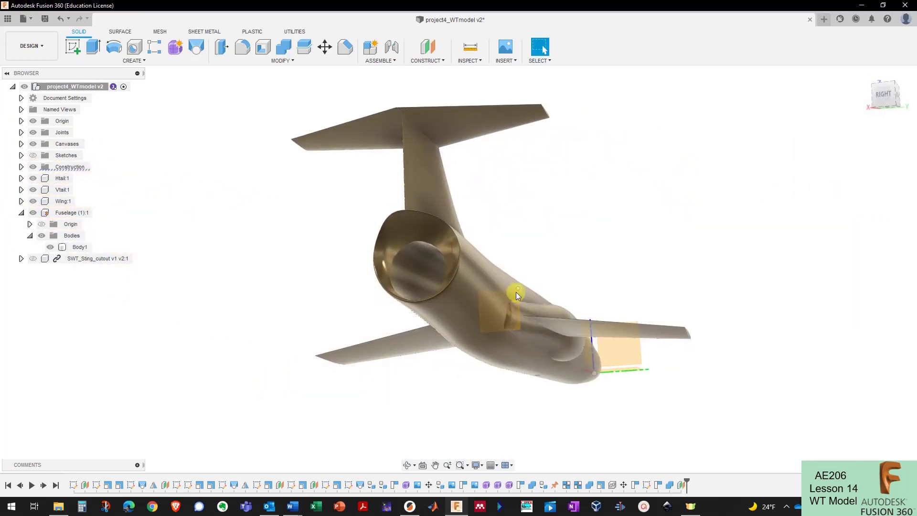
shift+middle_drag(571, 264, 345, 283)
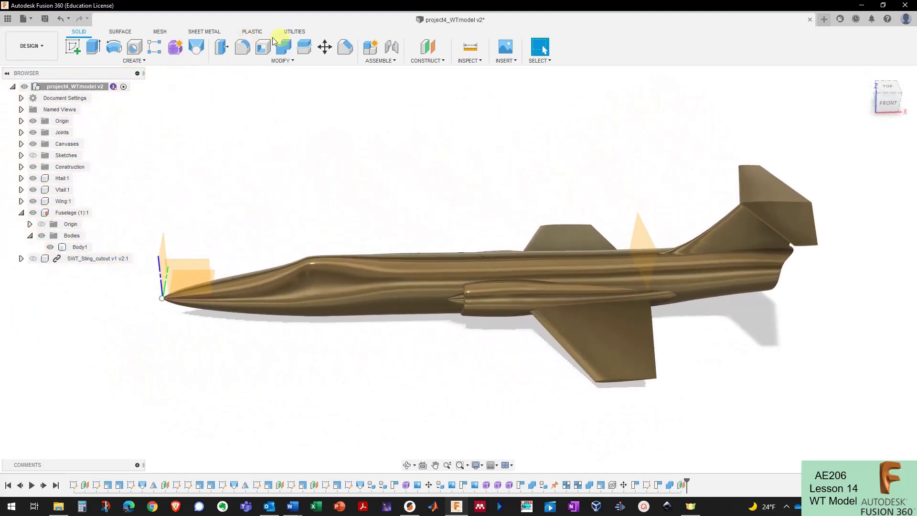
click(467, 49)
click(161, 303)
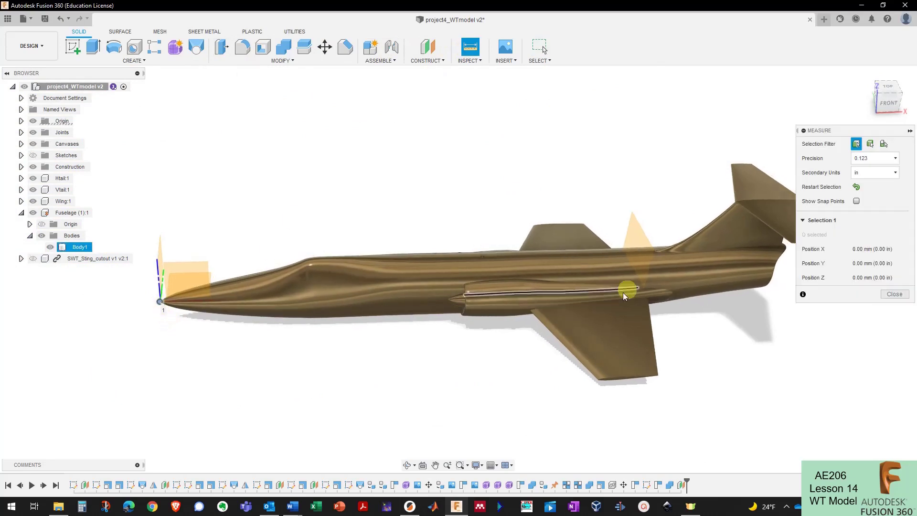
click(643, 237)
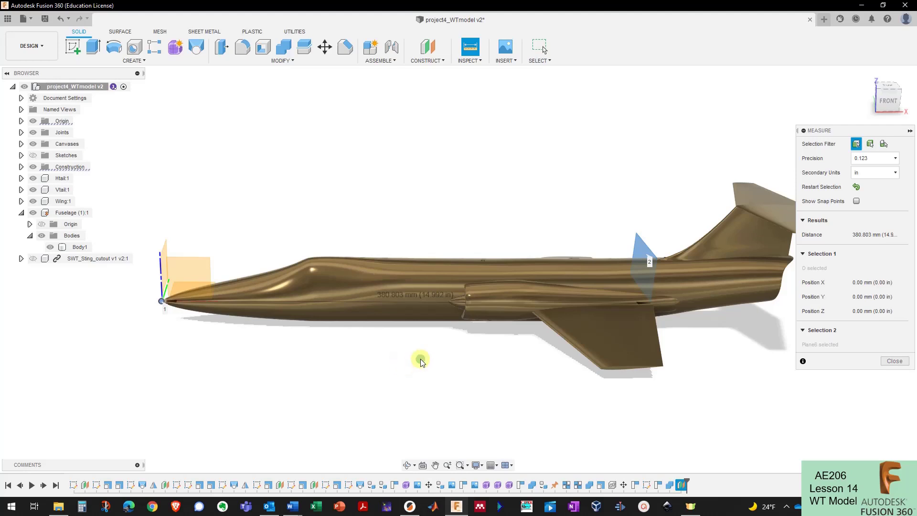
click(420, 359)
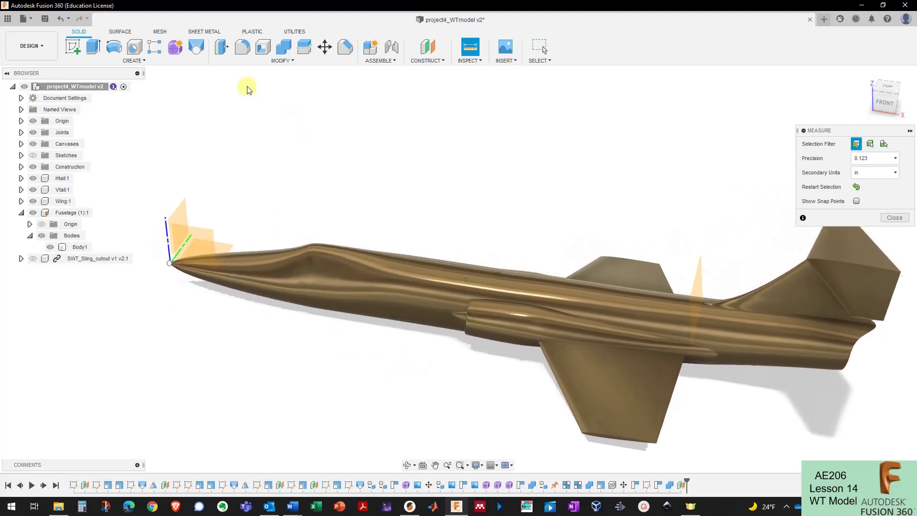
Step: Begin a second offset plane from the origin plane at the nose, positioned about 202 mm aft, ahead of the engine intakes
click(428, 47)
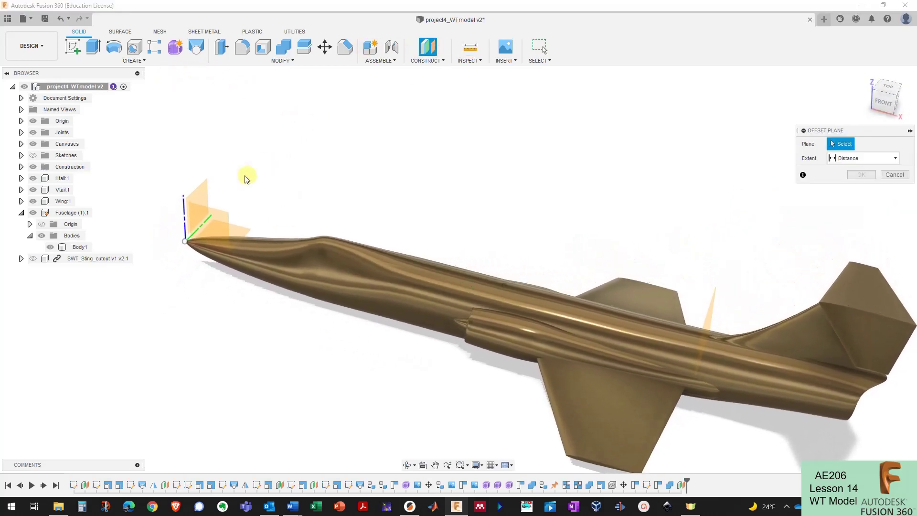
click(202, 196)
drag(207, 217, 386, 251)
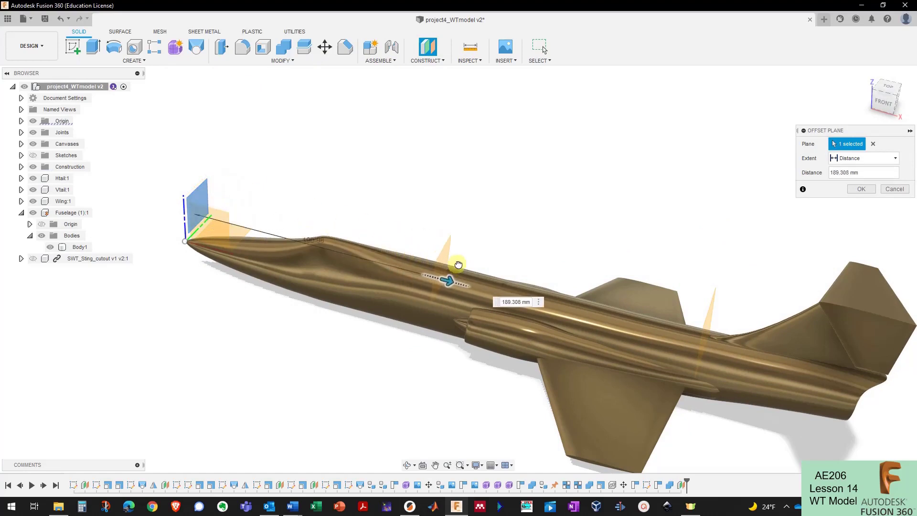
drag(458, 265, 471, 265)
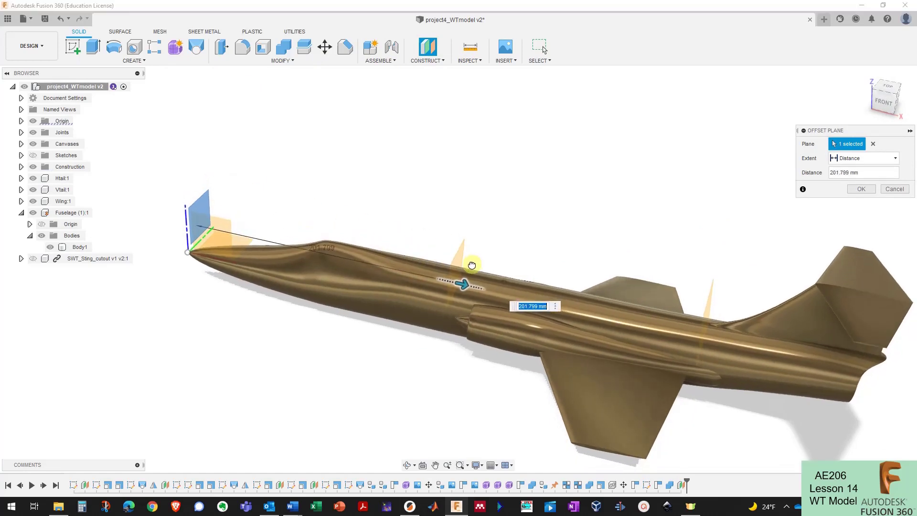
shift+middle_drag(471, 264, 493, 243)
scroll(497, 281, up, 3)
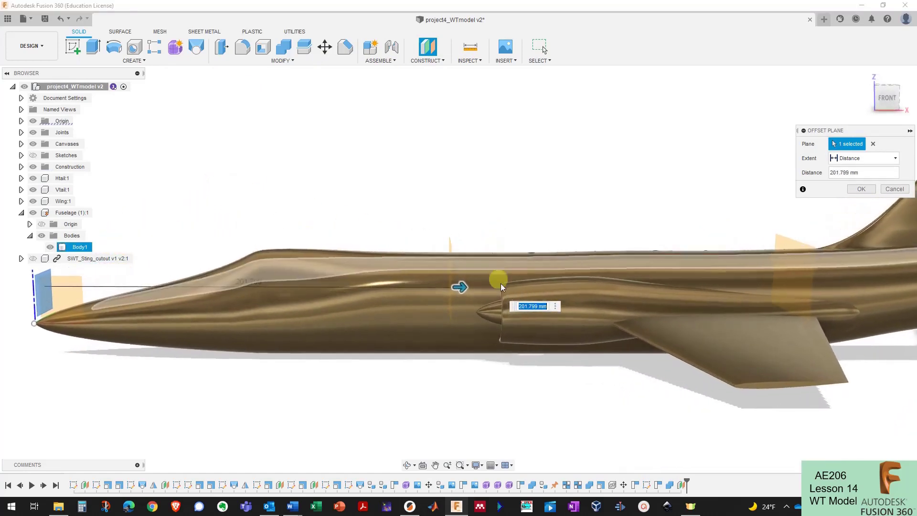
Step: Try moving the second offset plane to about 231 mm, just behind the front of the engine intakes
shift+middle_drag(495, 304, 455, 266)
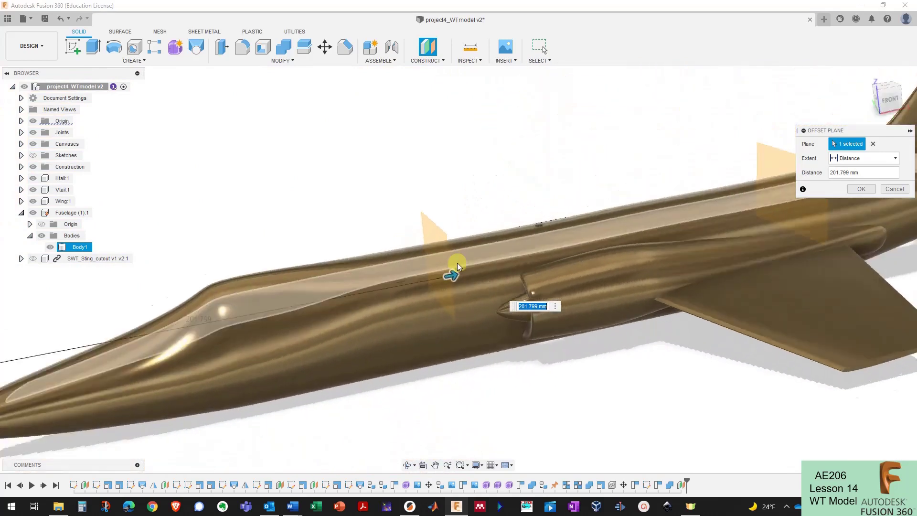
drag(451, 271, 455, 272)
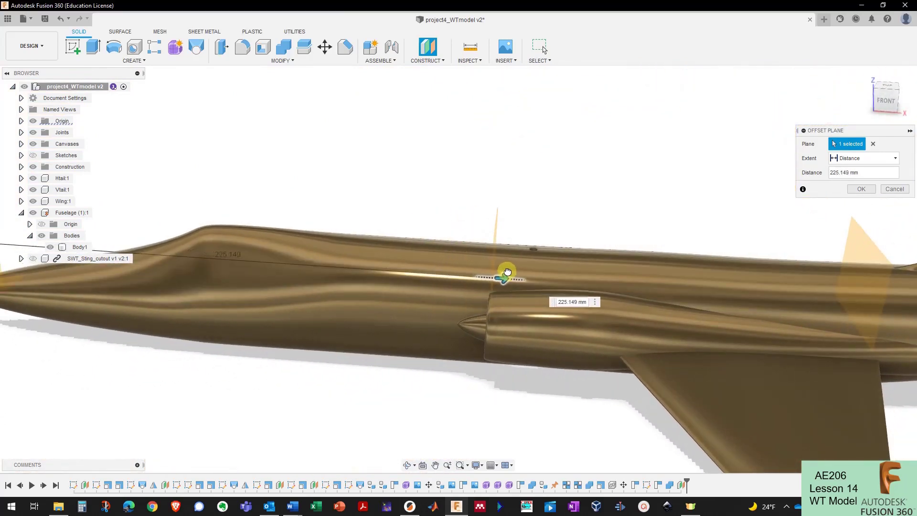
drag(517, 272, 520, 272)
shift+middle_drag(521, 273, 517, 311)
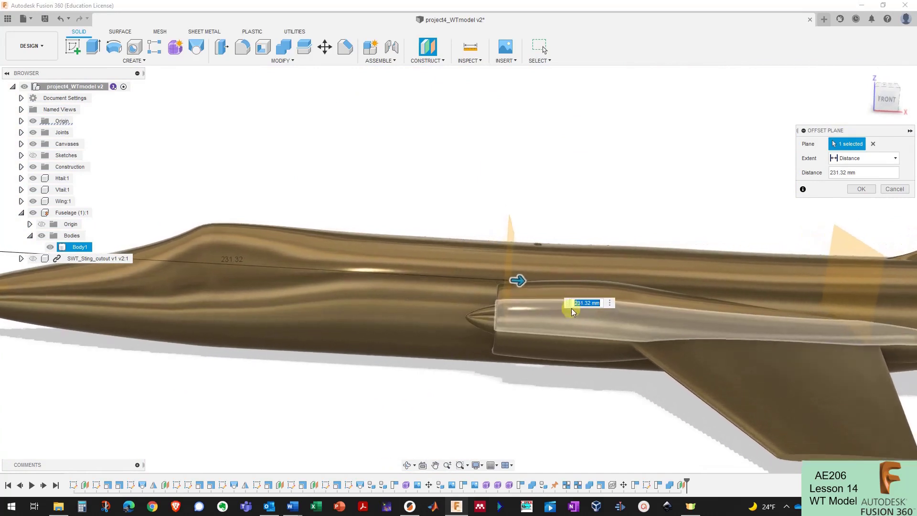
shift+middle_drag(524, 318, 518, 279)
Step: Set the second plane's offset distance to 200 mm and create it ahead of the engine intakes
drag(518, 279, 467, 280)
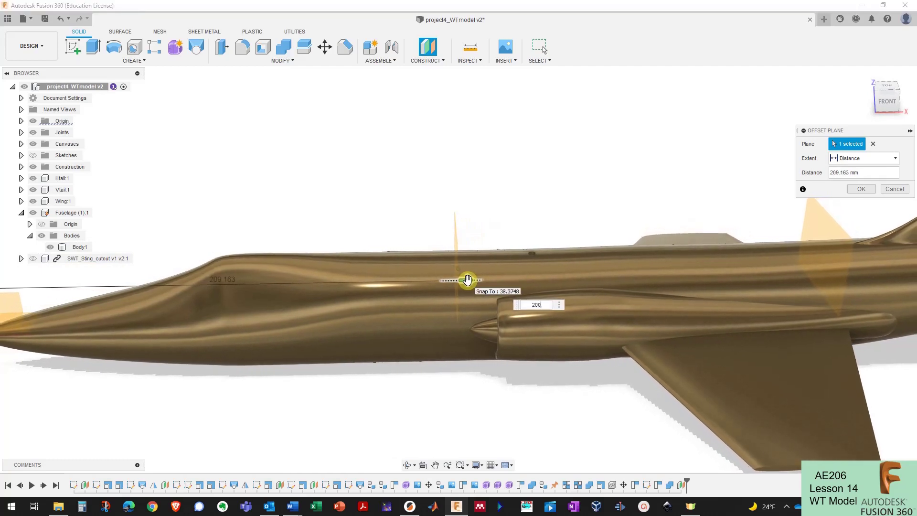
shift+middle_drag(468, 280, 552, 317)
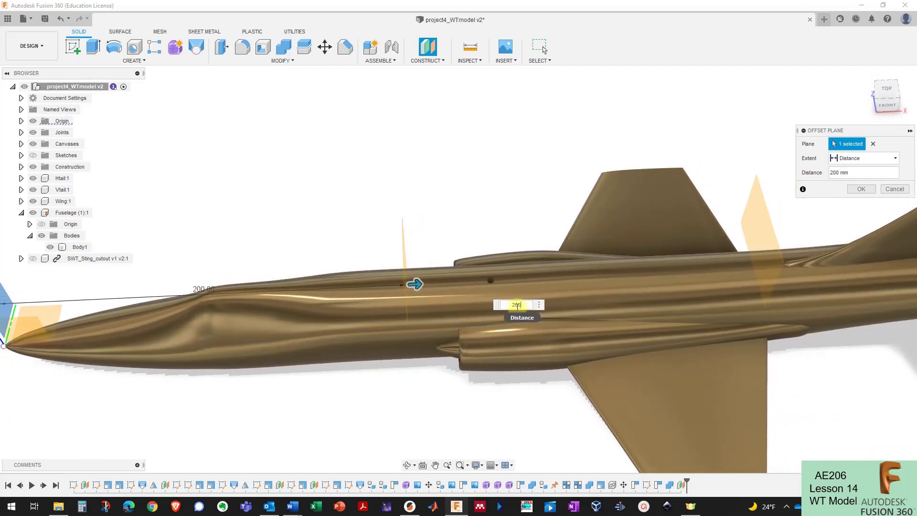
click(852, 191)
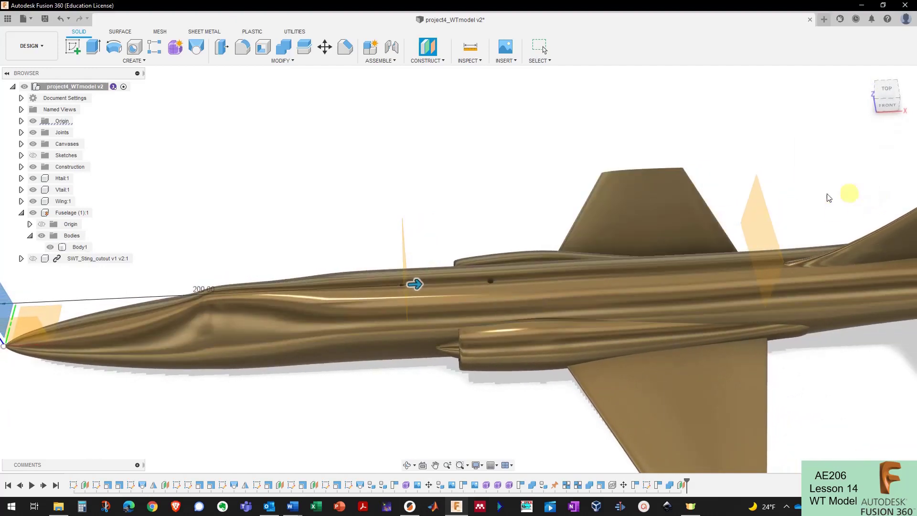
Step: Split the airplane body with the 200 mm offset plane to separate the nose section
shift+middle_drag(449, 186, 305, 83)
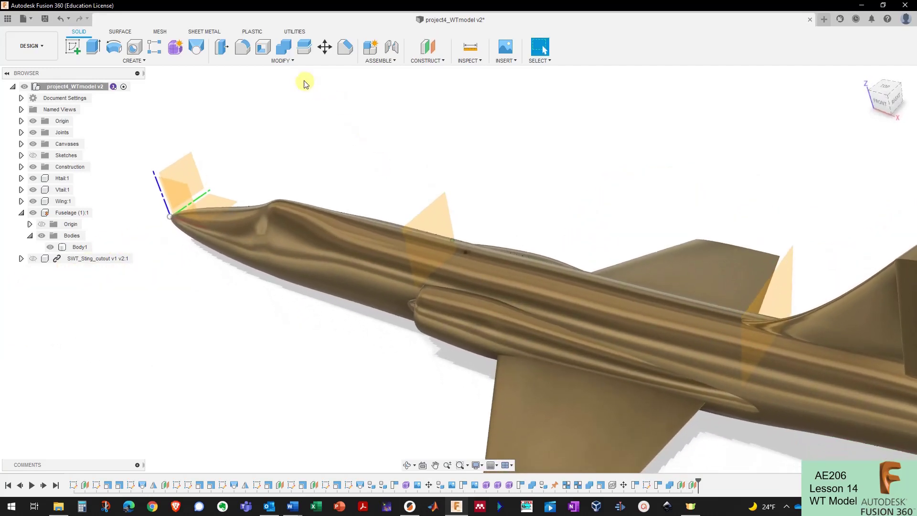
click(305, 48)
click(357, 226)
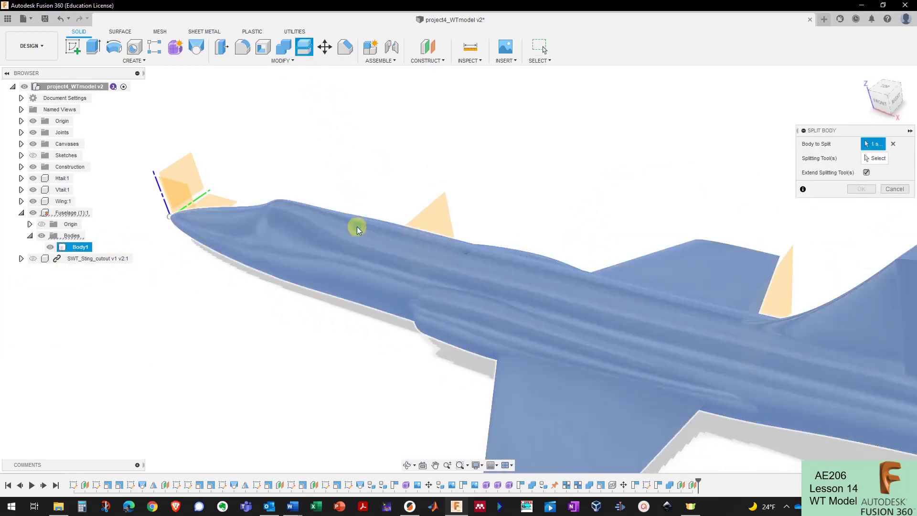
click(877, 158)
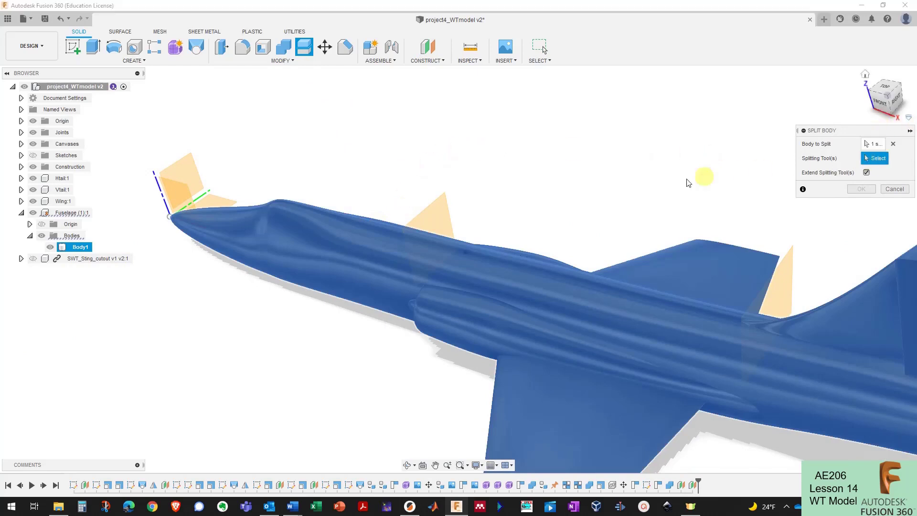
click(441, 211)
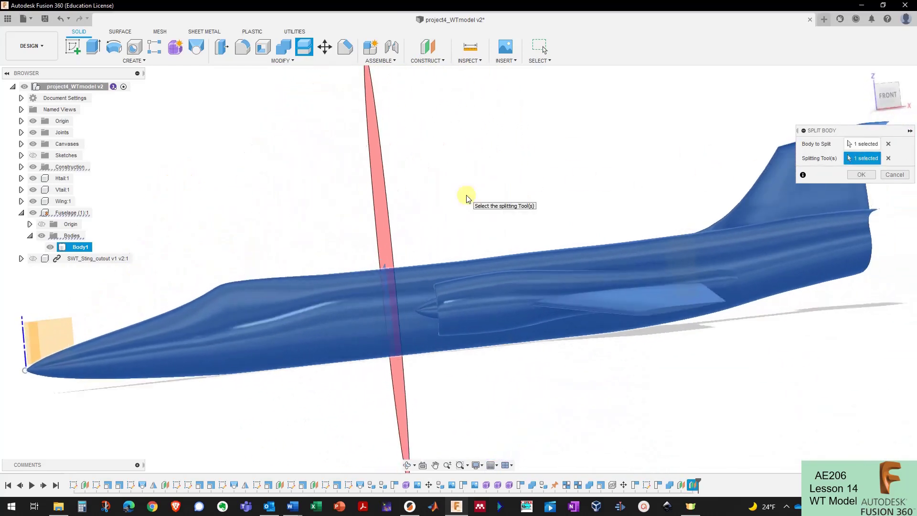
click(861, 175)
Step: Split the remaining rear body with the aft offset plane just ahead of the vertical tail
click(304, 47)
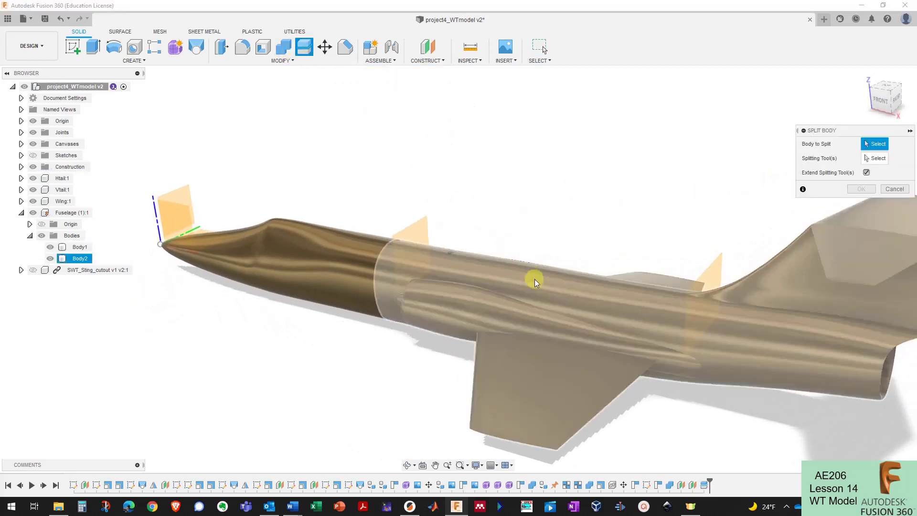
click(869, 162)
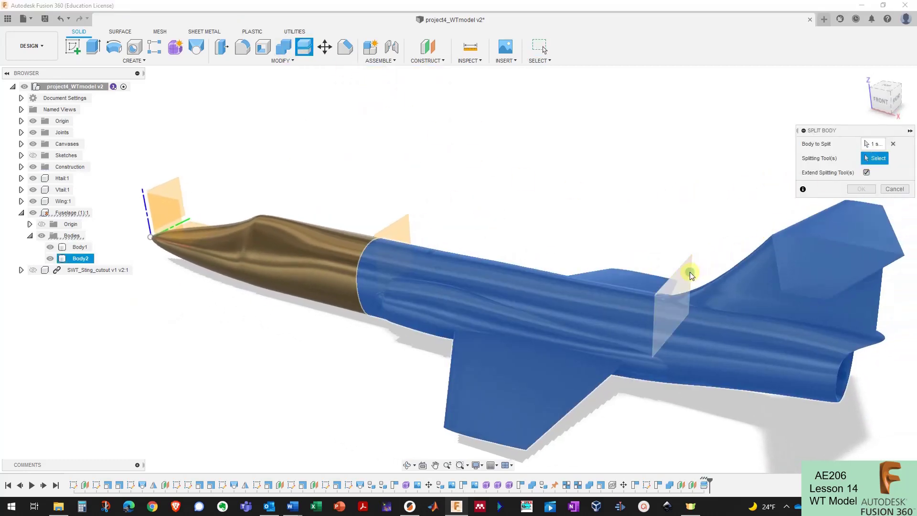
click(690, 274)
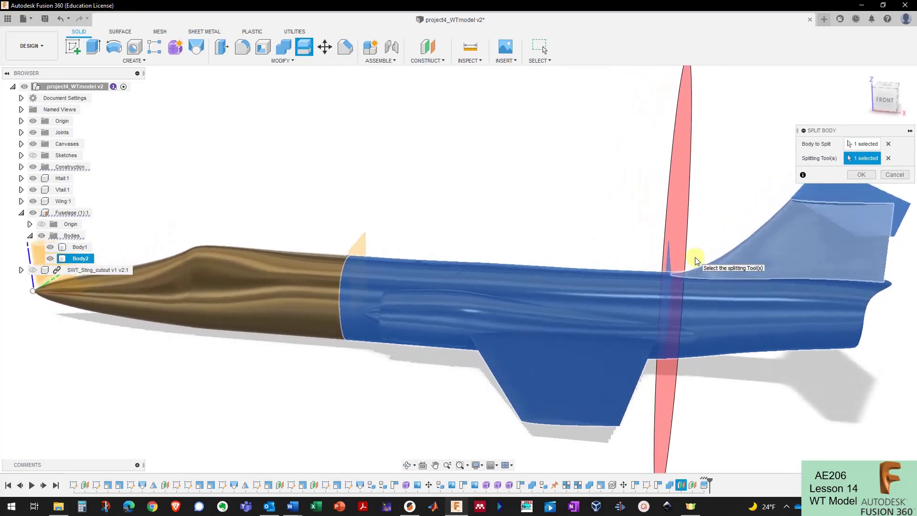
click(861, 175)
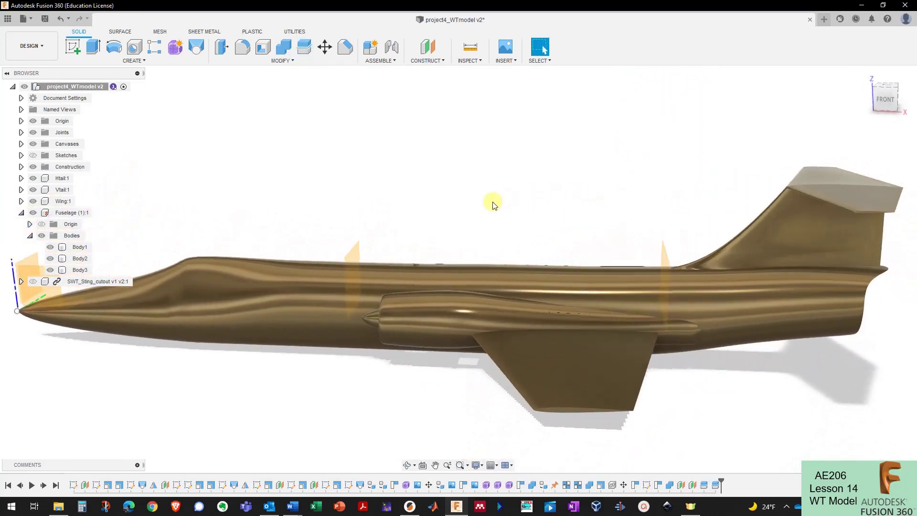
Step: Hide and restore the middle and nose sections one at a time to examine the split faces
click(50, 259)
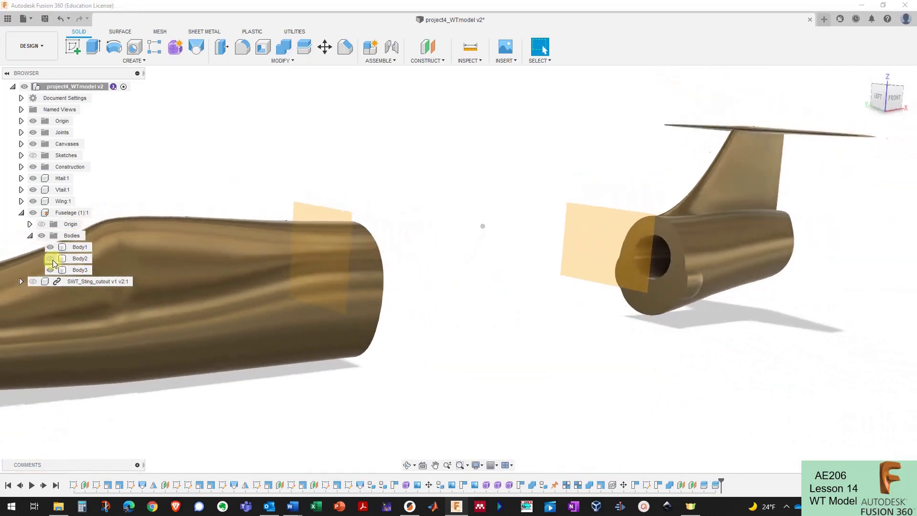
click(50, 258)
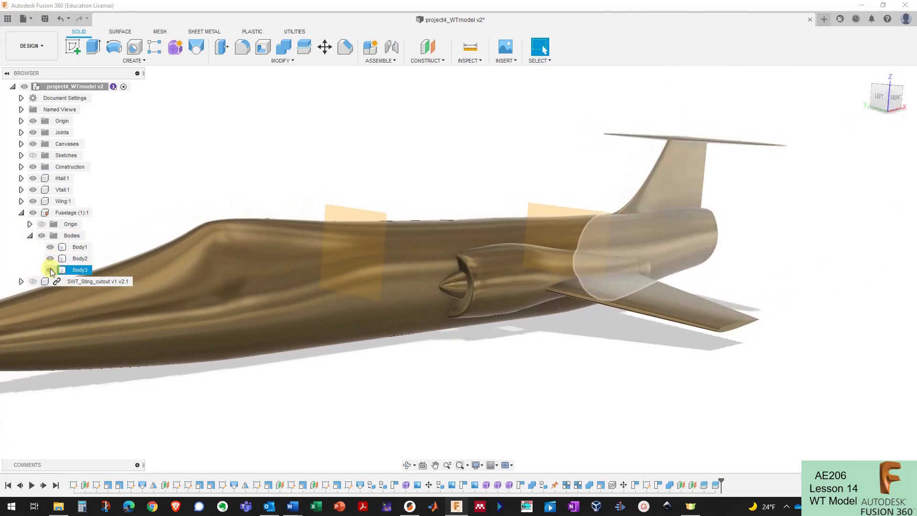
click(50, 246)
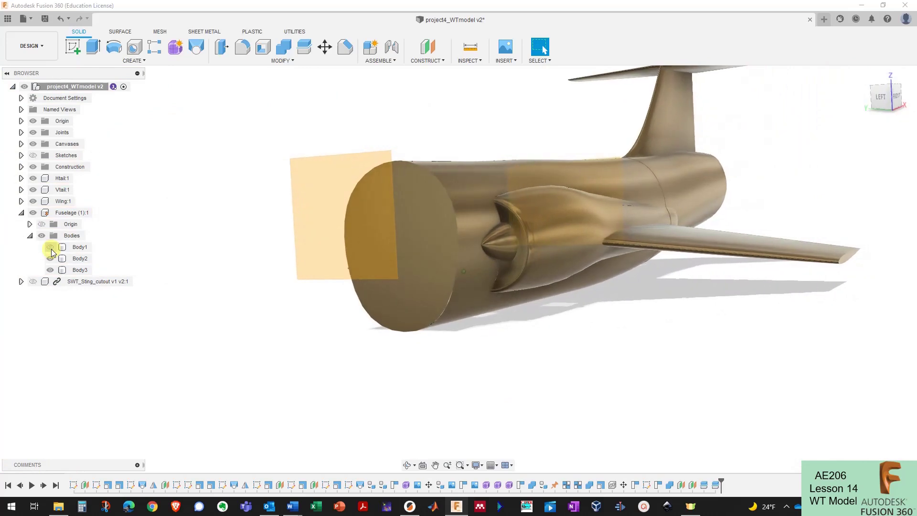
click(51, 248)
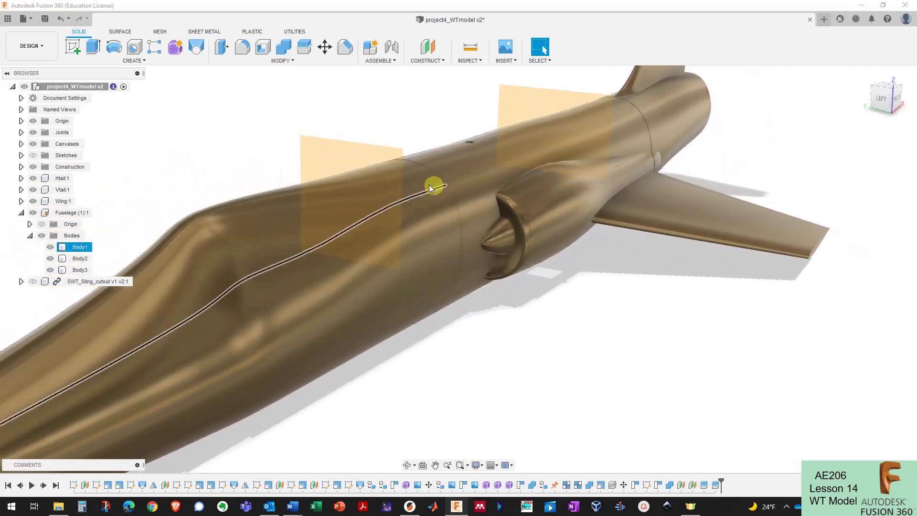
Step: Start a sketch on the front offset plane and hide the nose section to expose the split face
click(81, 50)
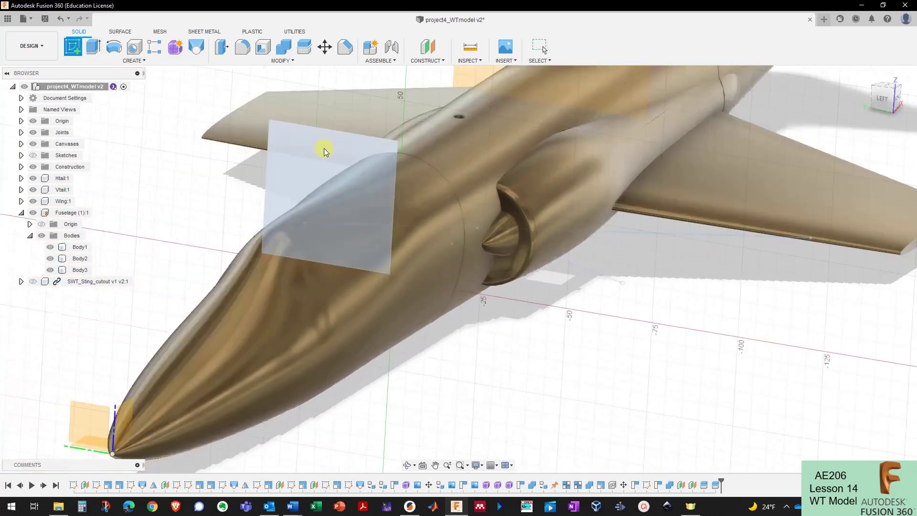
click(323, 148)
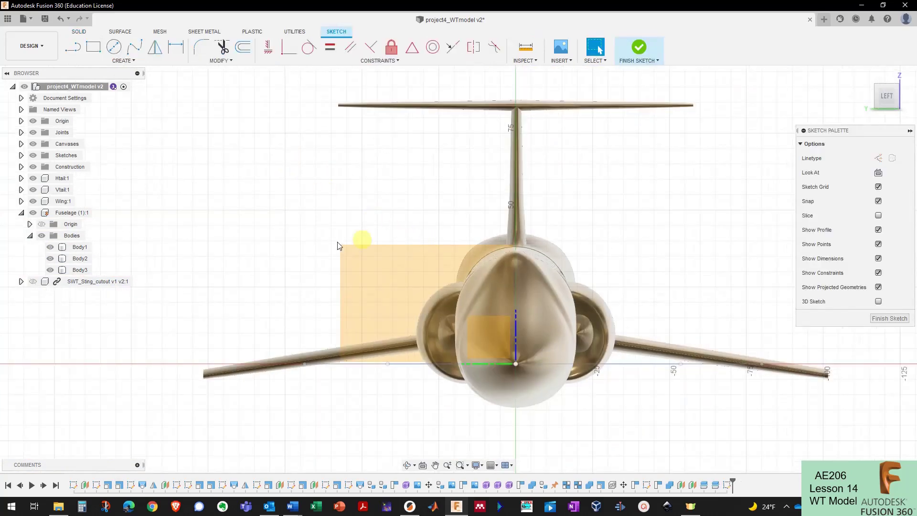
click(50, 247)
click(79, 259)
scroll(602, 391, up, 5)
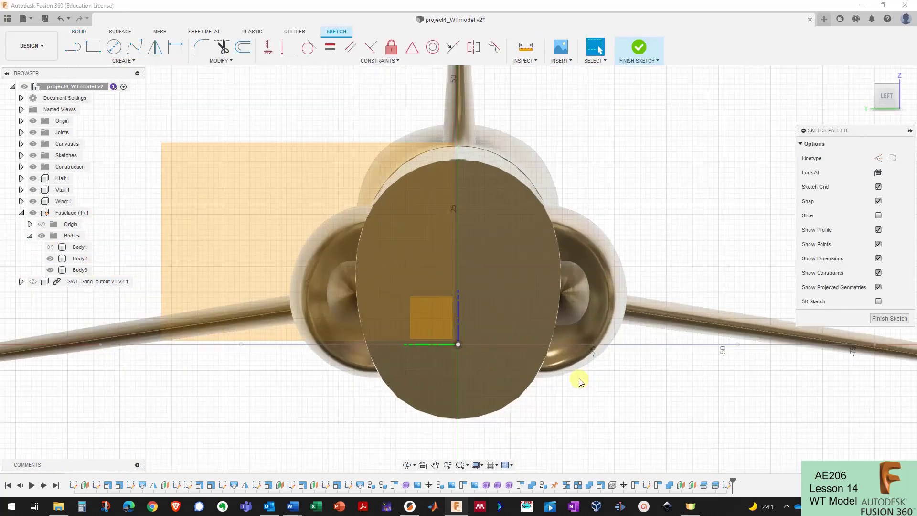
Step: Draw a 10 mm diameter circle on the vertical centerline in the upper part of the front split face
click(113, 46)
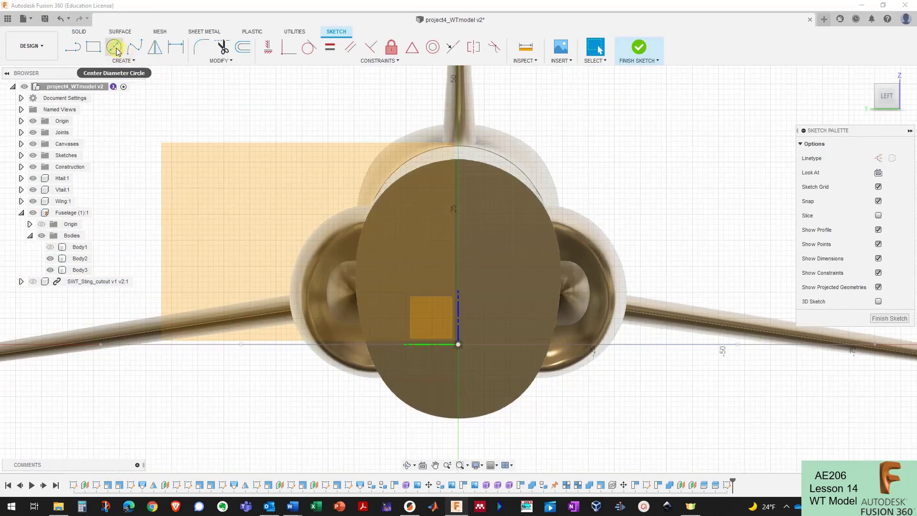
click(457, 205)
text(1)
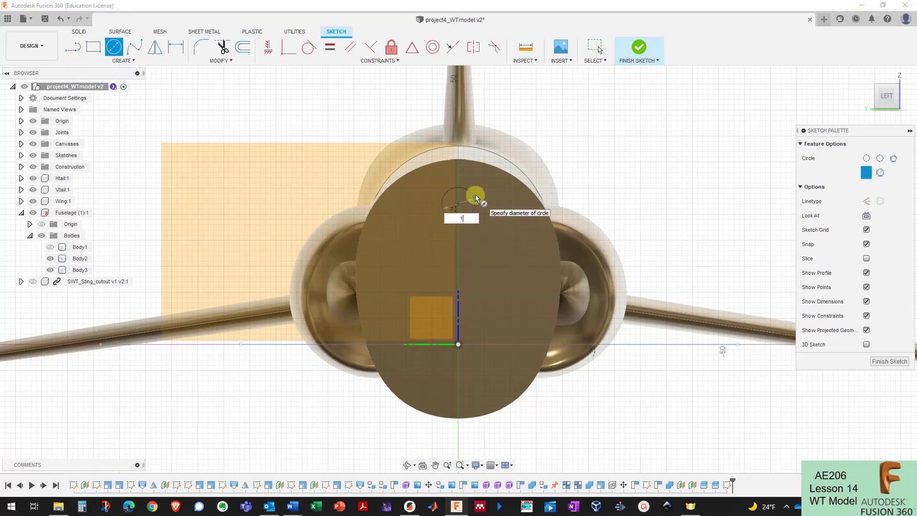
text(0)
key(Return)
key(Escape)
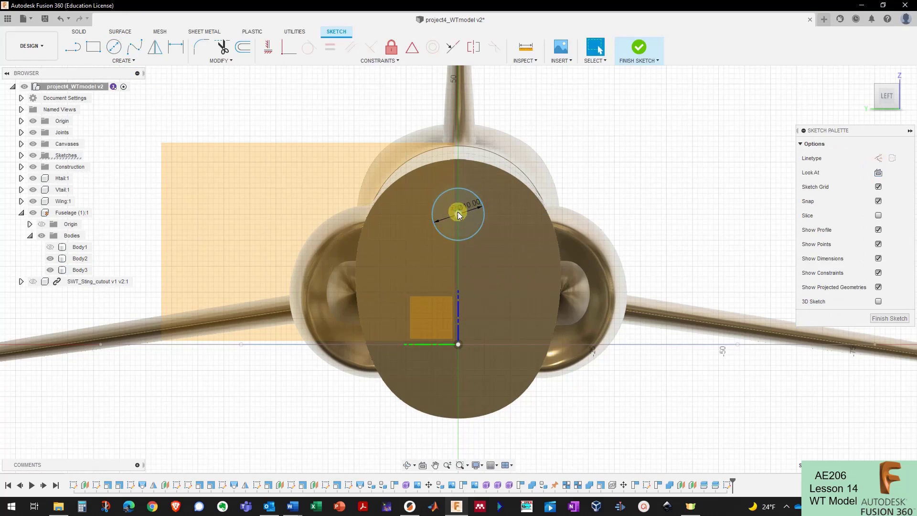
Step: Draw a second 10 mm diameter circle on the centerline, just below the origin in the front split face
click(114, 48)
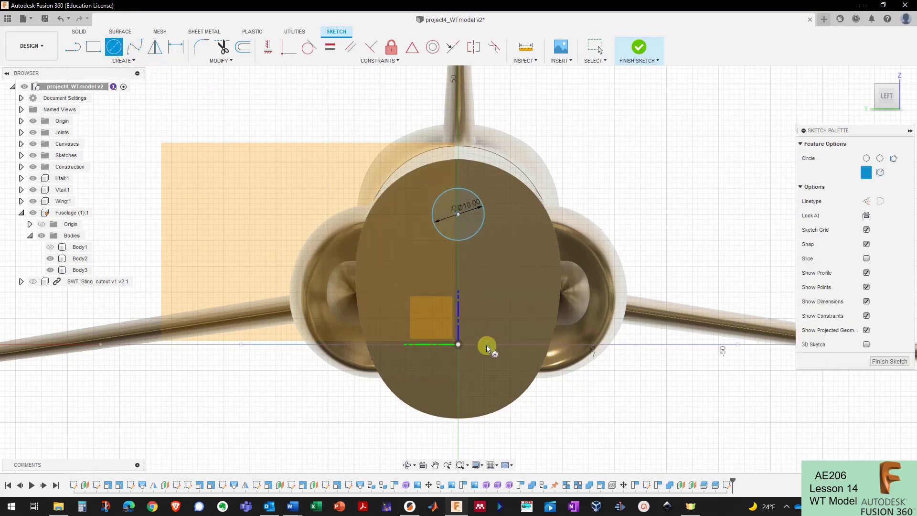
click(458, 364)
text(10)
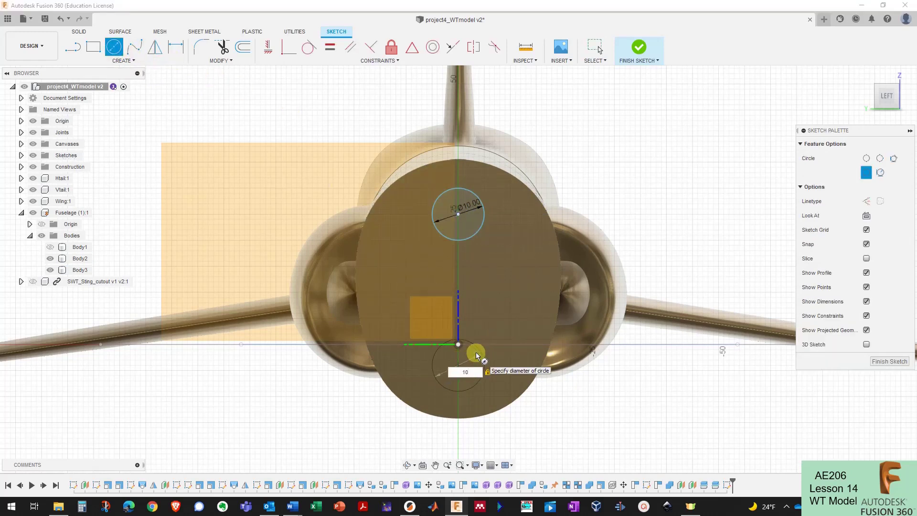
key(Return)
key(Escape)
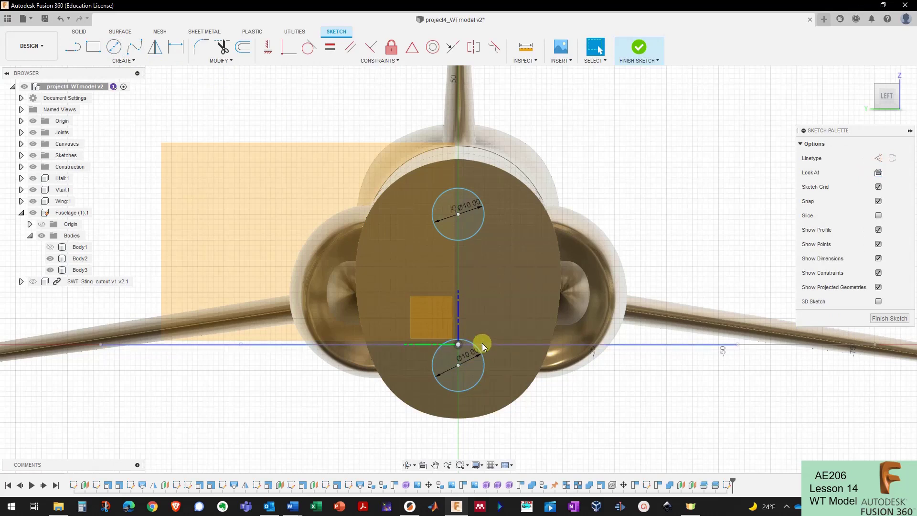
click(489, 322)
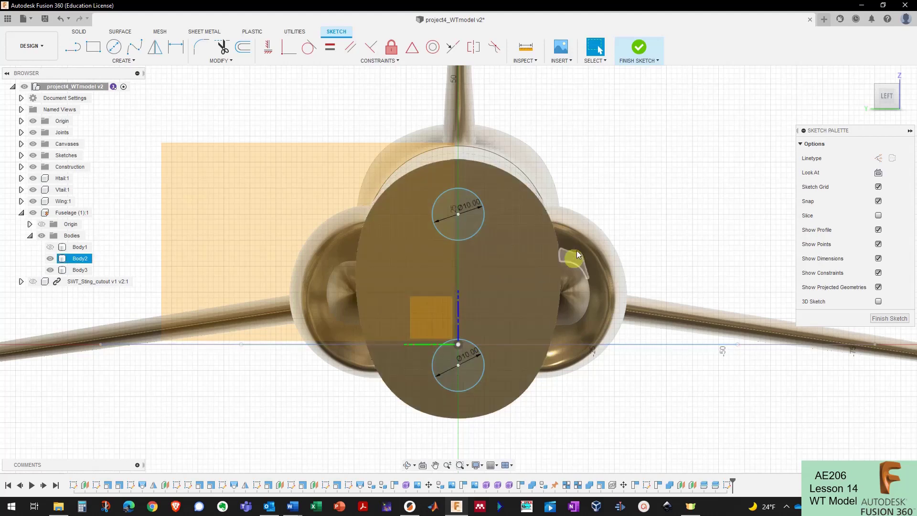
Step: Finish the sketch and make its two circles visible on the front split face
click(638, 48)
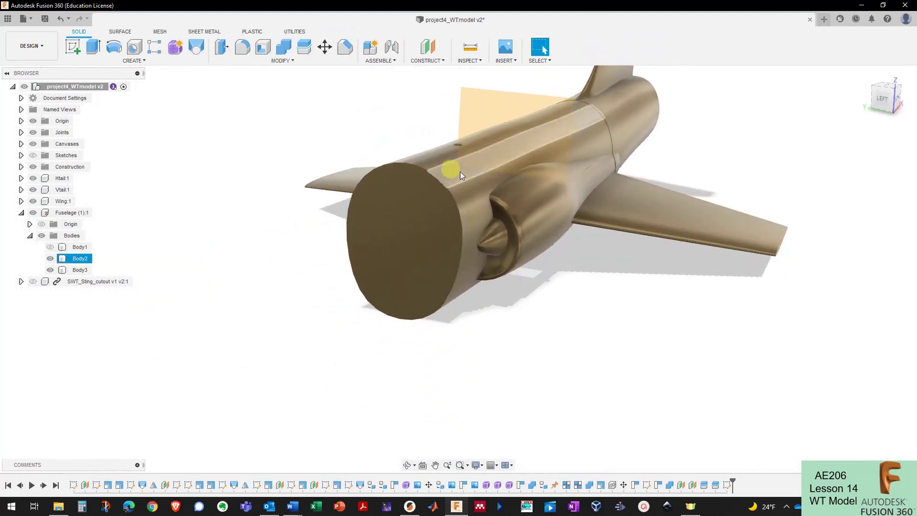
click(22, 156)
click(42, 282)
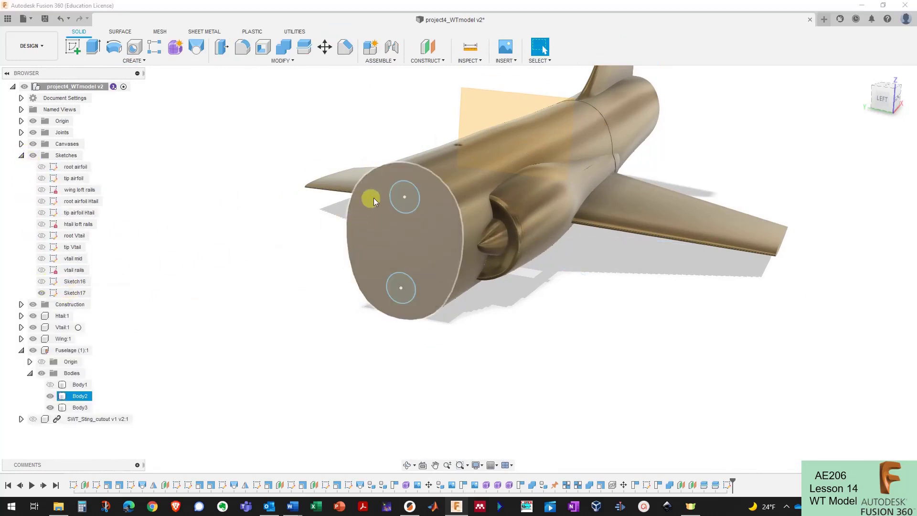
scroll(559, 255, up, 1)
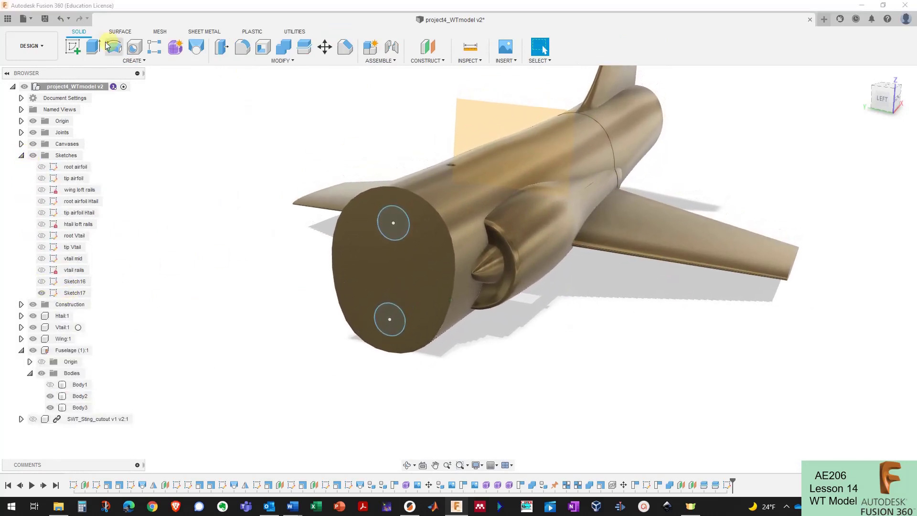
Step: Start a sketch on the aft offset plane, hiding the middle section and the sketch with the two front circles
click(73, 47)
click(504, 104)
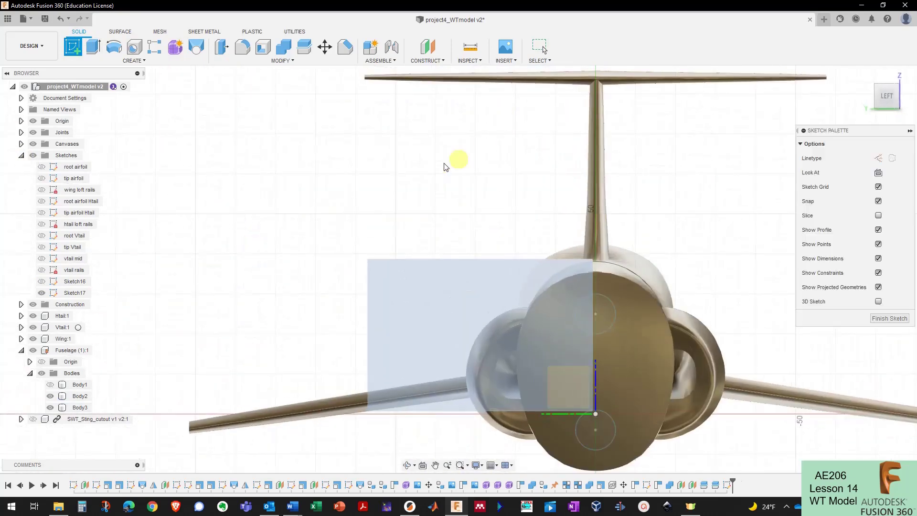
click(51, 408)
scroll(326, 306, down, 1)
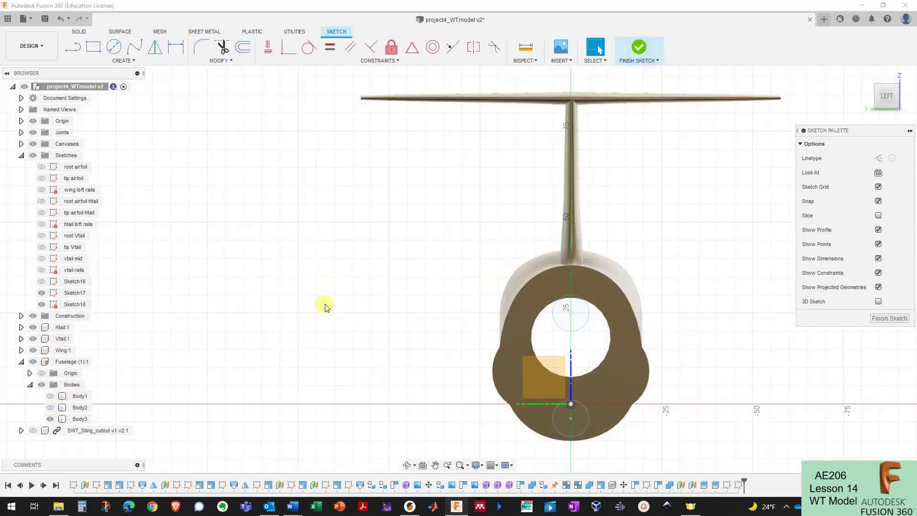
scroll(592, 456, up, 4)
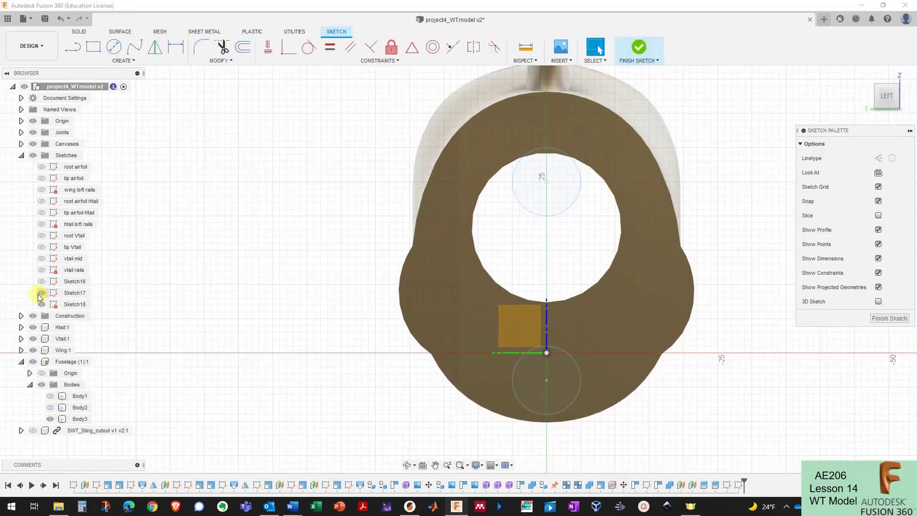
click(41, 292)
Step: Draw a 10 mm diameter circle on the centerline below the sting opening in the aft split face
click(115, 46)
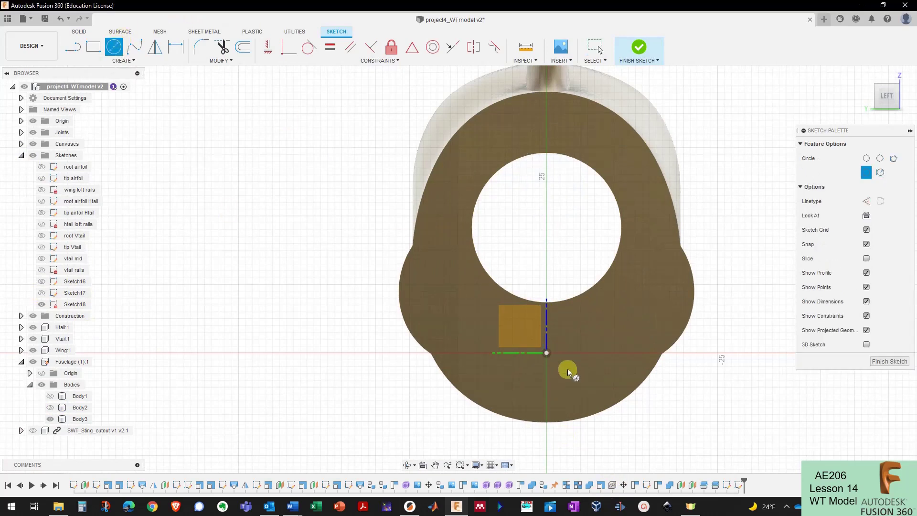
click(546, 368)
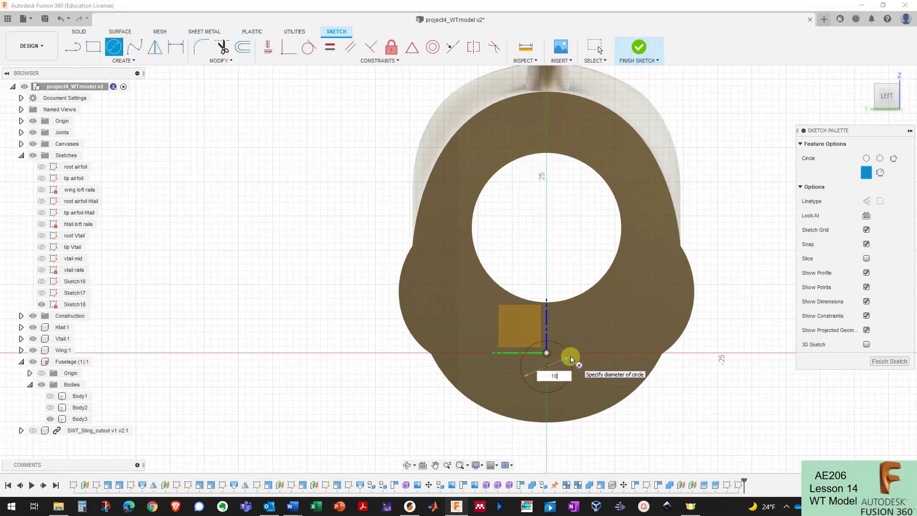
key(Return)
key(Escape)
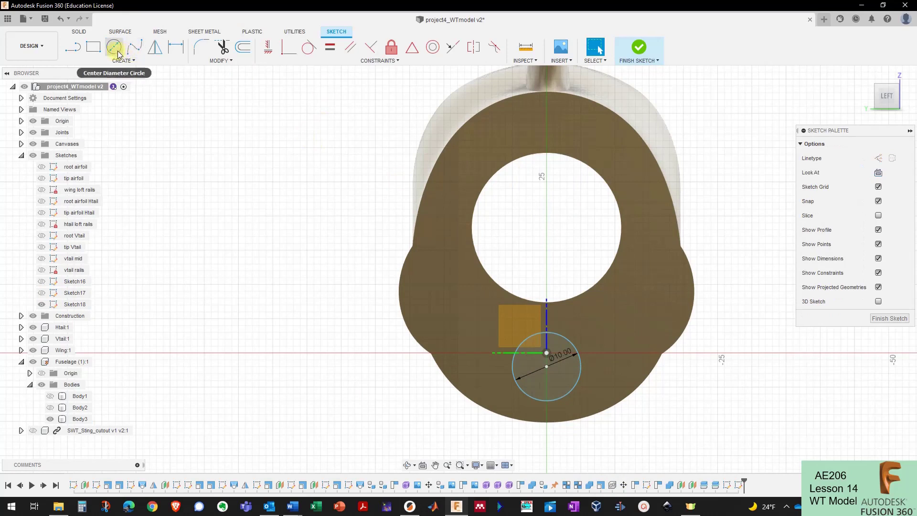
Step: Draw another 10 mm diameter circle on the centerline above the sting opening in the aft split face
click(117, 50)
click(547, 121)
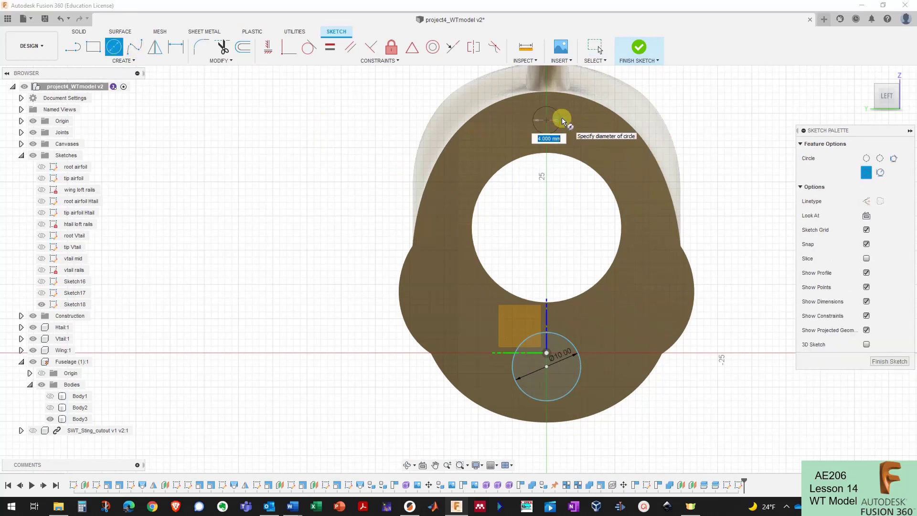
key(Return)
key(Escape)
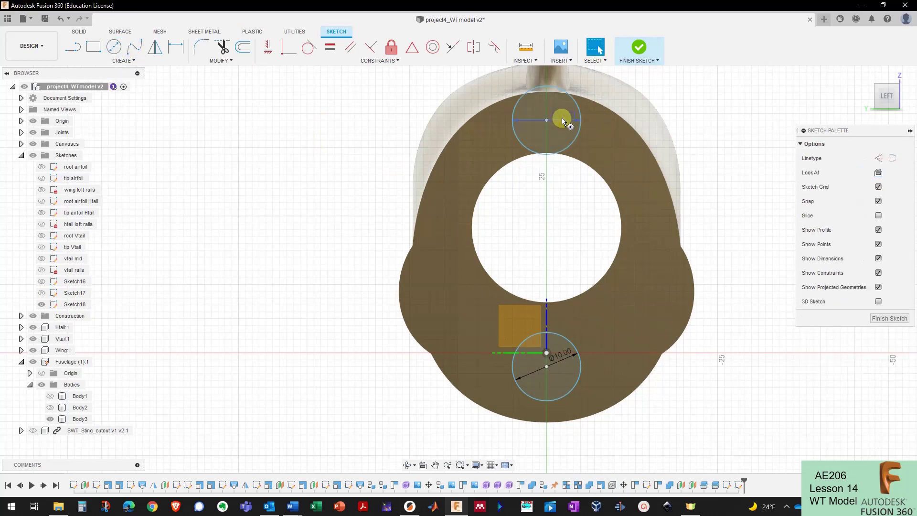
Step: Move the two 10 mm circles to opposite sides of the aft split face, below the sting opening's center, and finish the sketch
scroll(400, 119, down, 1)
scroll(514, 145, up, 2)
scroll(515, 147, down, 1)
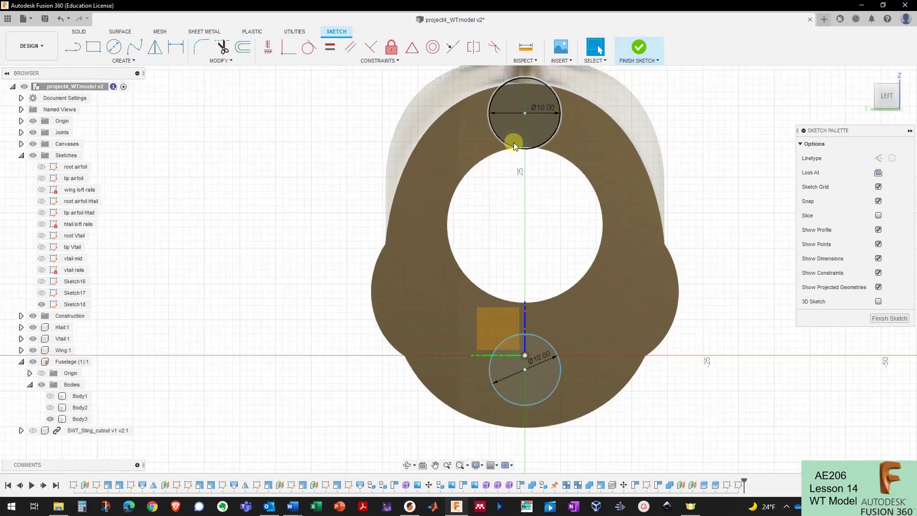
click(525, 117)
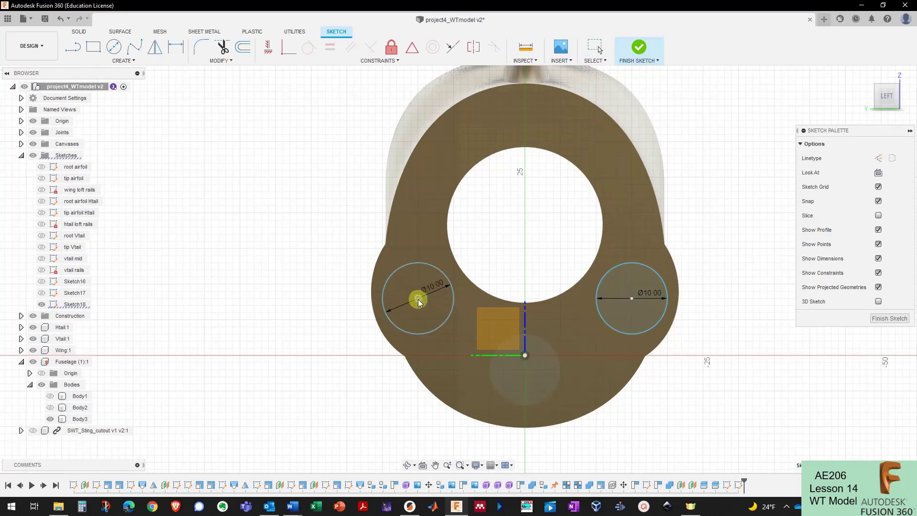
drag(420, 299, 421, 299)
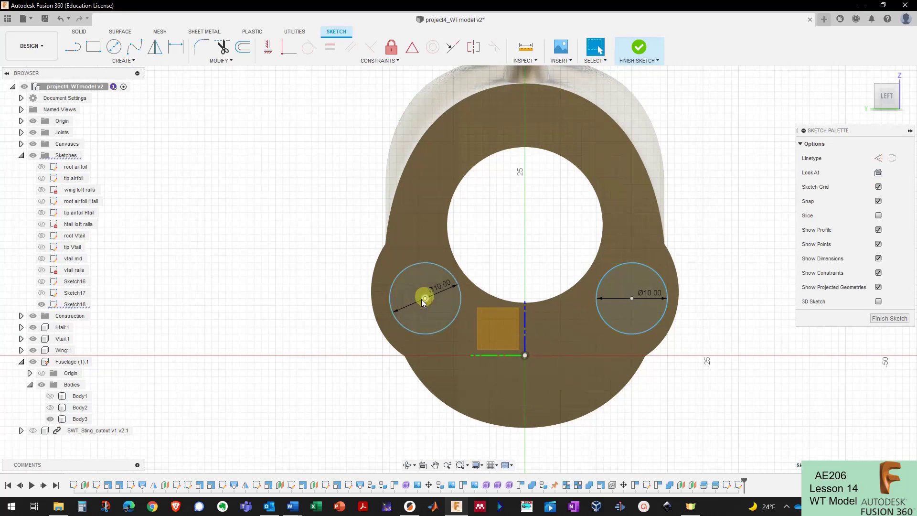
click(643, 52)
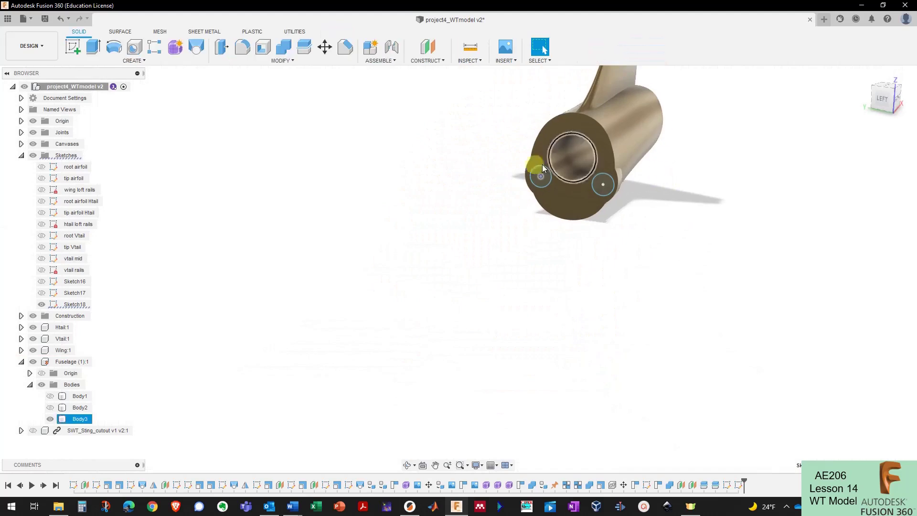
Step: Show the middle and nose sections again, along with the two-circle sketch at the front split
click(50, 397)
click(50, 407)
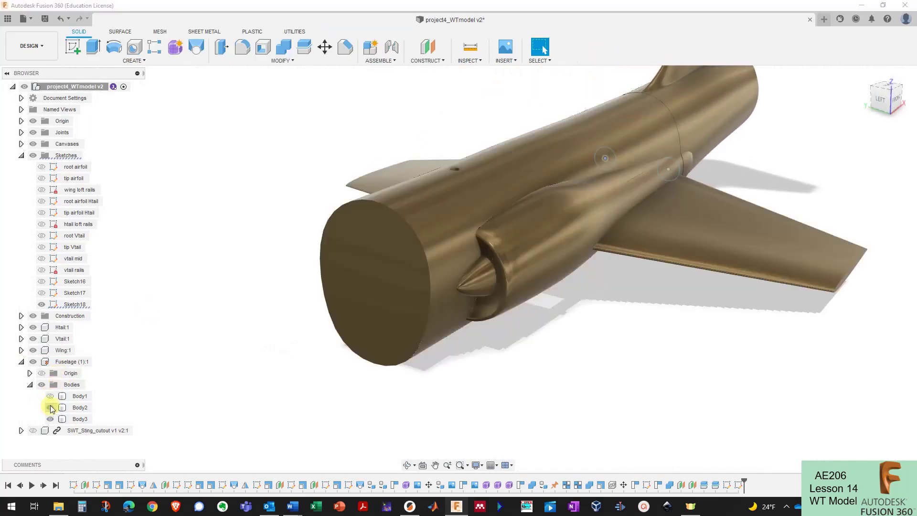
click(50, 396)
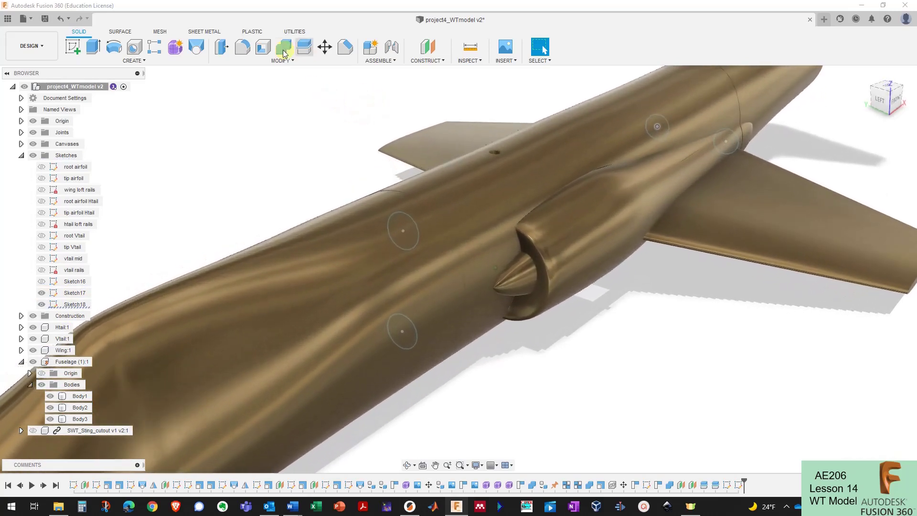
Step: Extrude the two front-split circles as a two-sided cut into the adjoining sections, 5 mm deep on the nose side
click(217, 47)
click(93, 46)
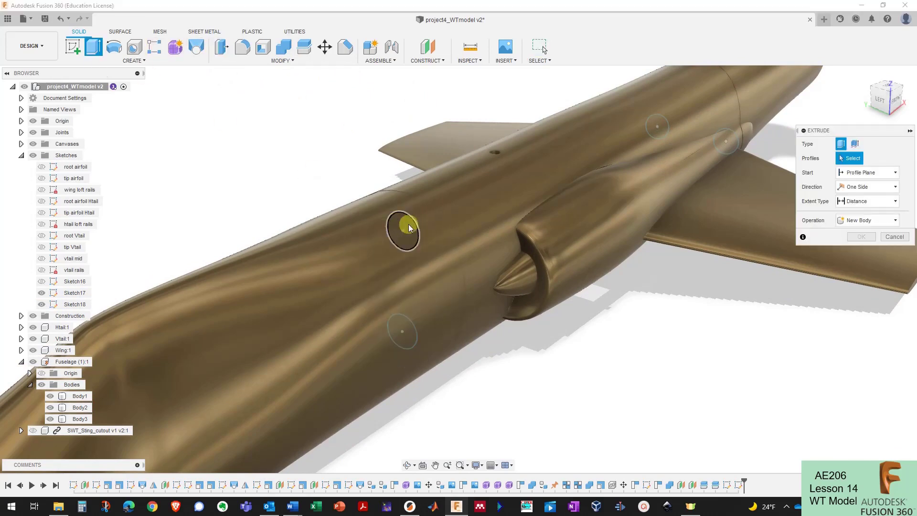
click(409, 228)
click(412, 329)
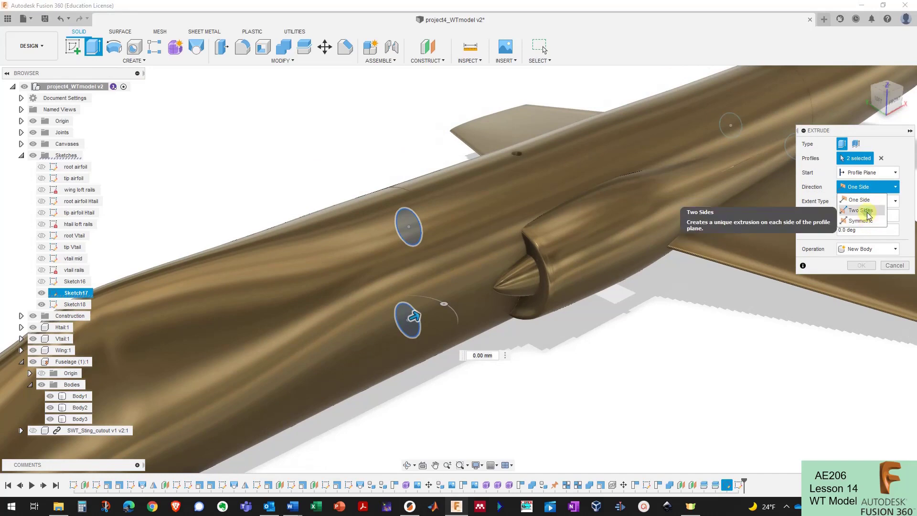
click(860, 210)
shift+middle_drag(546, 288, 482, 319)
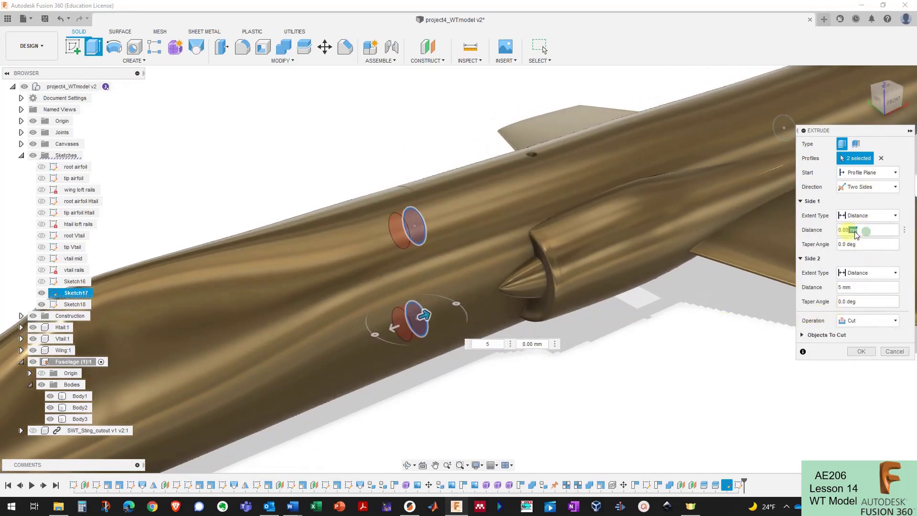
shift+middle_drag(597, 337, 436, 328)
scroll(412, 272, up, 3)
shift+middle_drag(391, 187, 589, 203)
click(868, 355)
Step: Extrude the two aft-split circles as a two-sided cut into the adjoining sections, 5 mm deep on the tail side
scroll(722, 356, down, 3)
scroll(589, 203, up, 3)
drag(263, 47, 258, 119)
scroll(258, 120, up, 2)
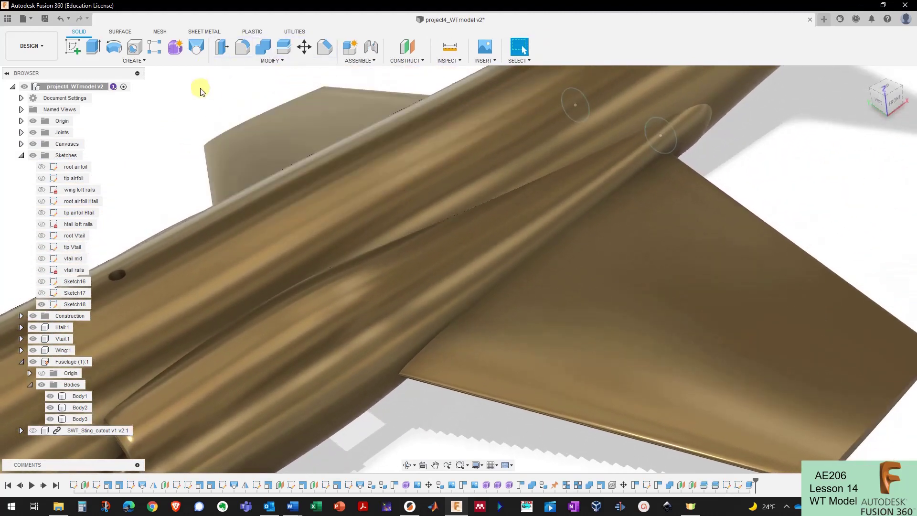
click(94, 48)
click(579, 96)
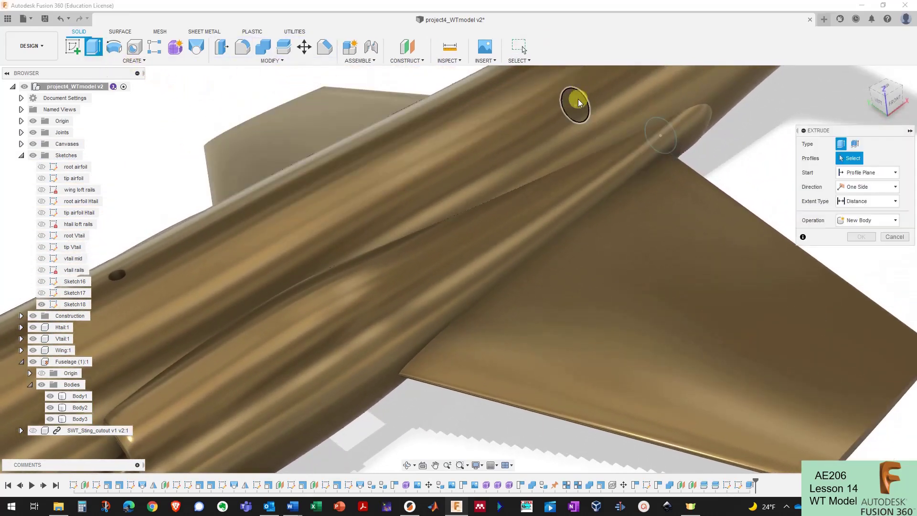
scroll(660, 131, down, 2)
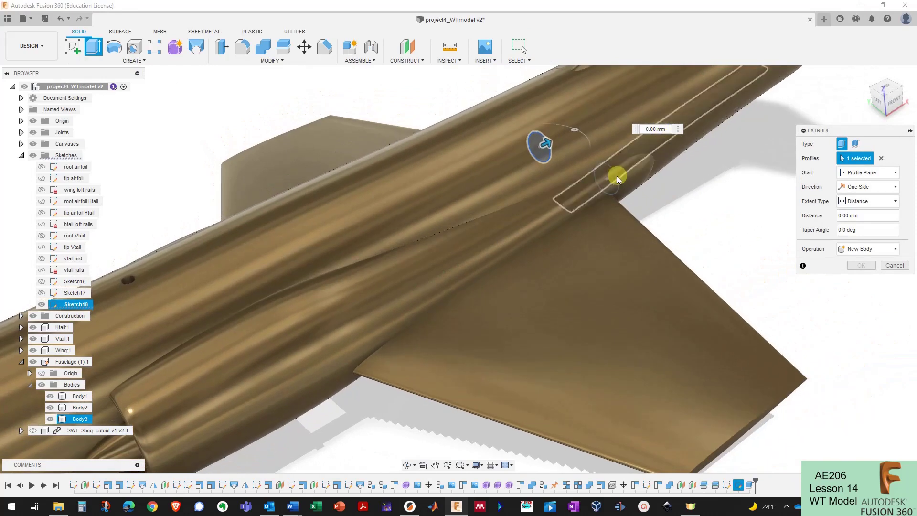
click(894, 190)
click(860, 214)
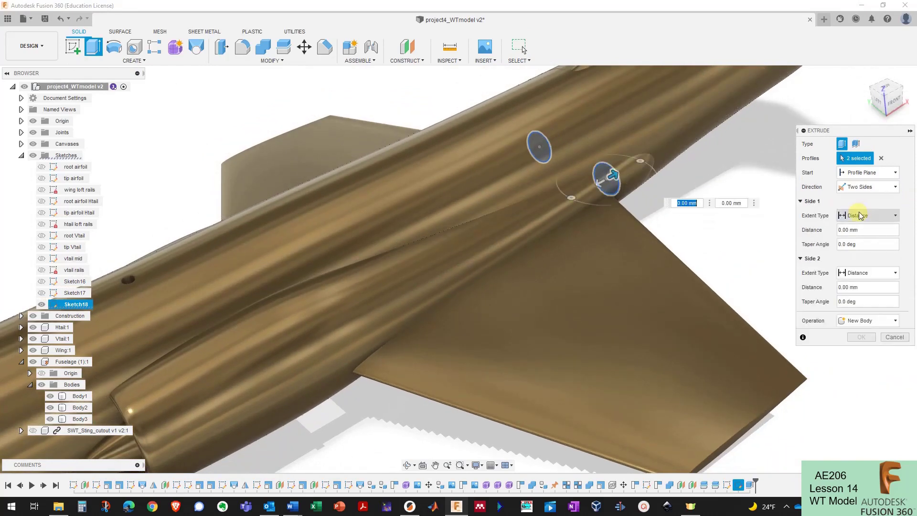
text(5)
click(854, 287)
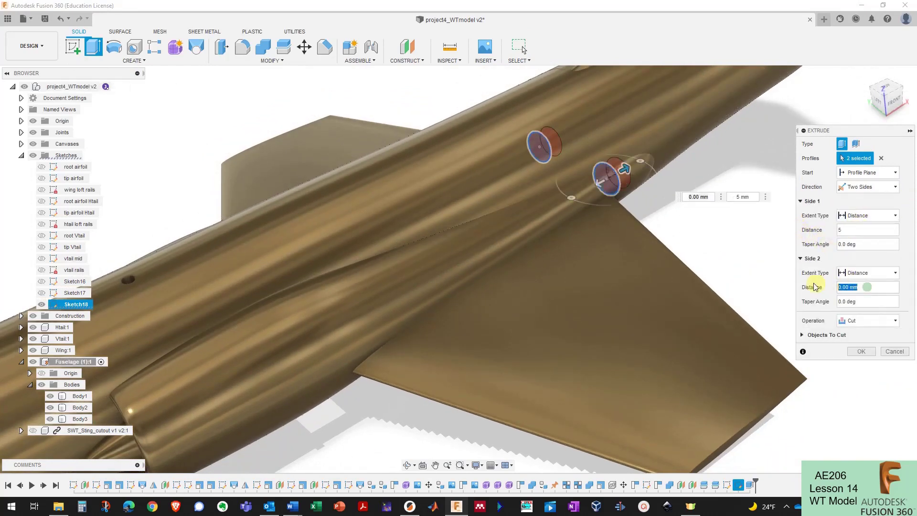
click(873, 350)
Step: Hide the nose section to inspect the holes in the middle section's front face, and show it again
shift+middle_drag(747, 219, 467, 213)
click(50, 396)
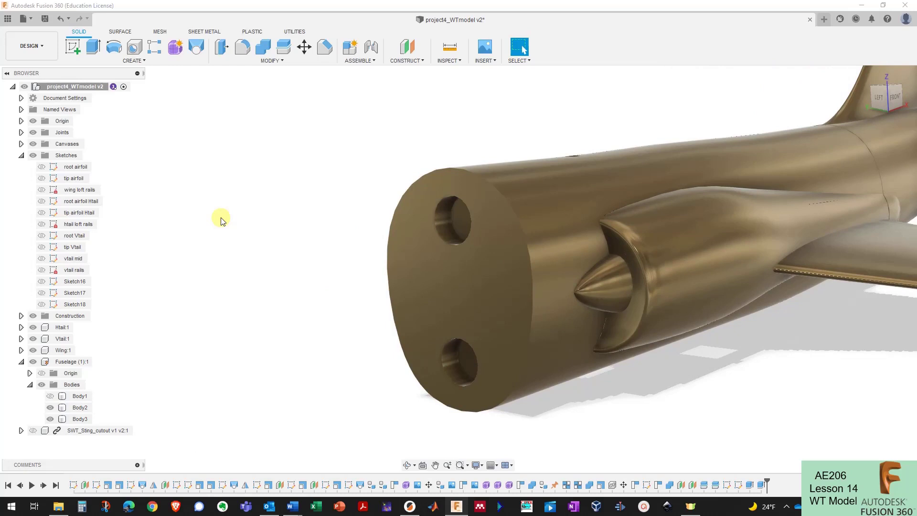
shift+middle_drag(325, 218, 122, 310)
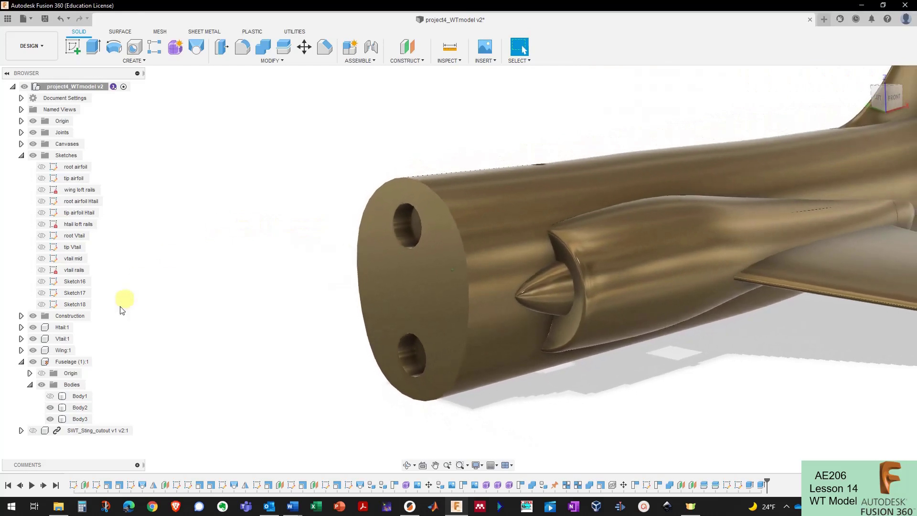
click(51, 396)
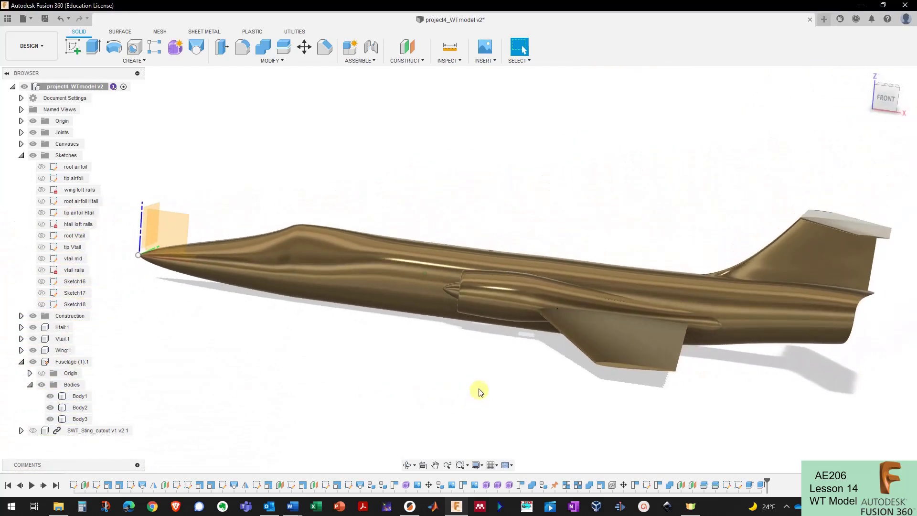
Step: Save the whole airplane model as a mesh in one 3MF file with High refinement
shift+middle_drag(480, 391, 257, 282)
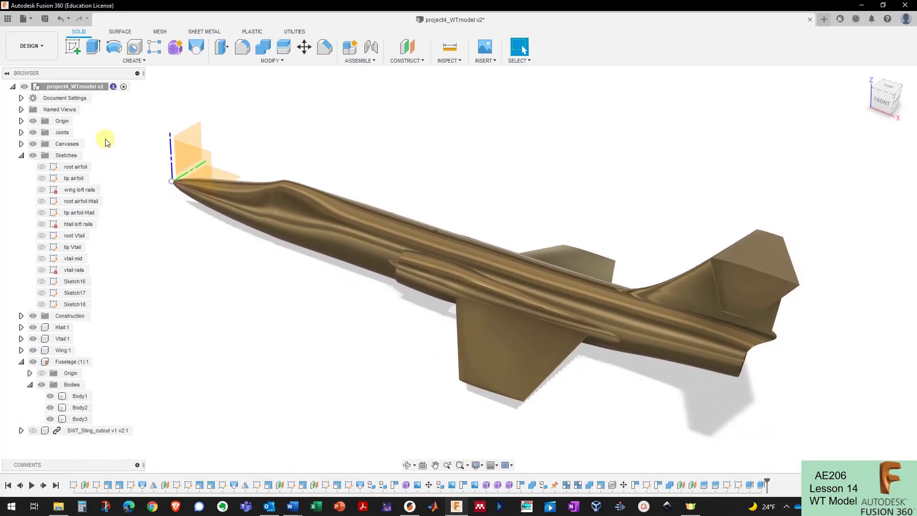
right_click(92, 87)
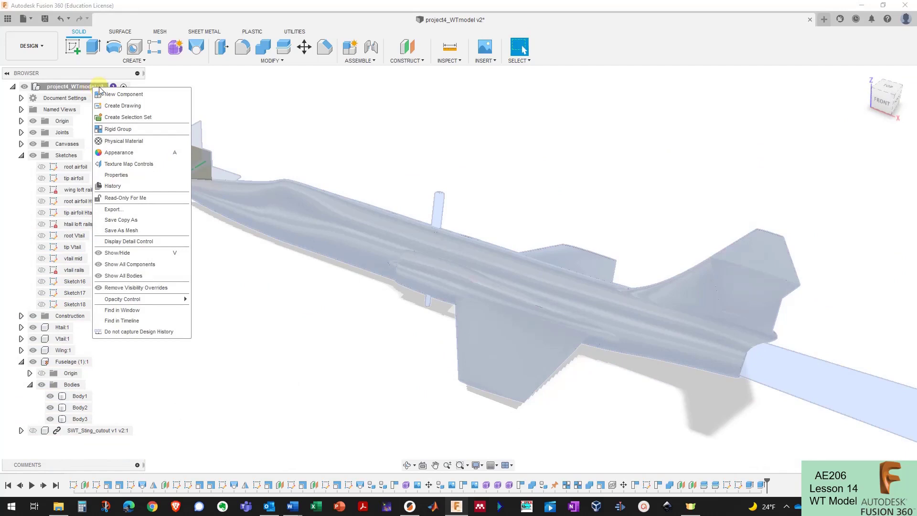
click(125, 230)
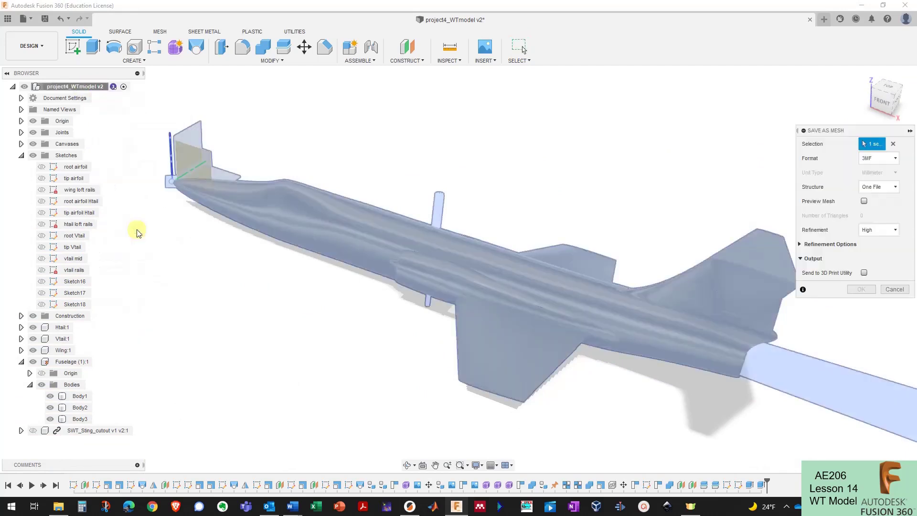
click(893, 231)
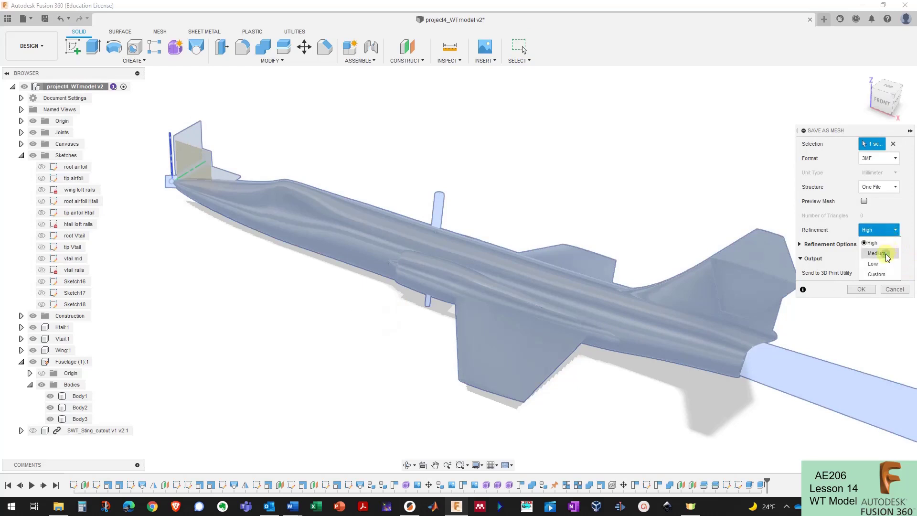
click(887, 256)
click(887, 233)
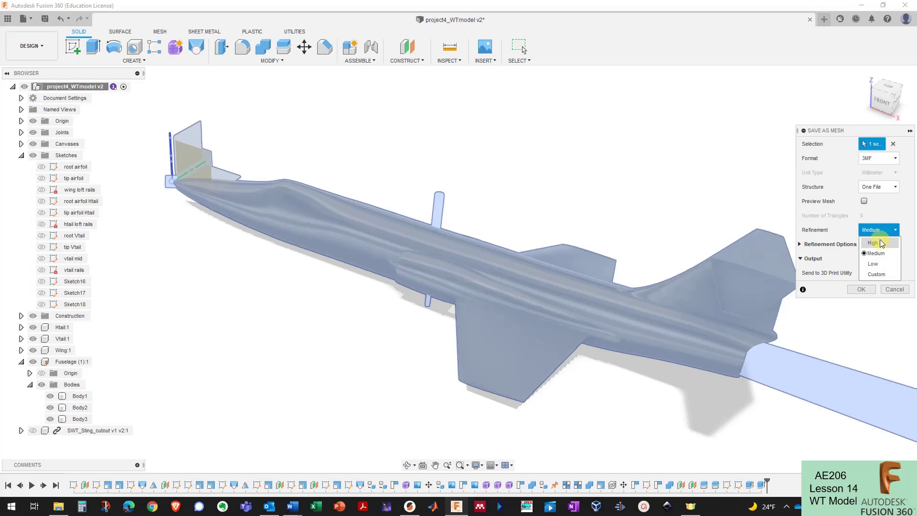
click(878, 243)
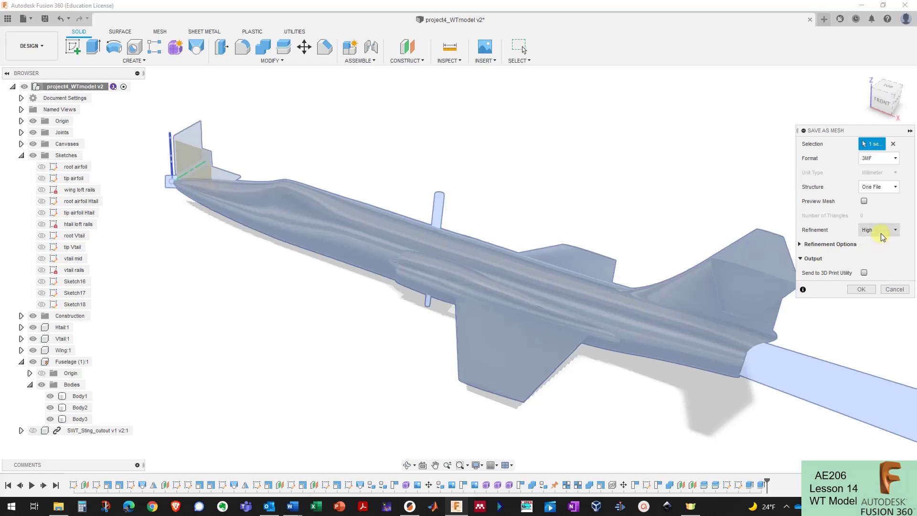
click(863, 289)
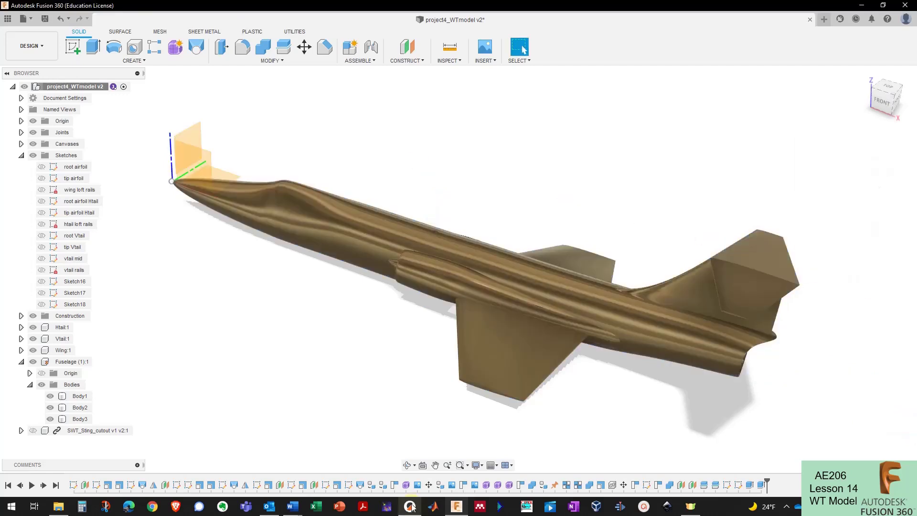
Step: Switch to PrusaSlicer and import the project4_WTmodel v2 mesh as separate objects rather than one multi-part object
click(410, 506)
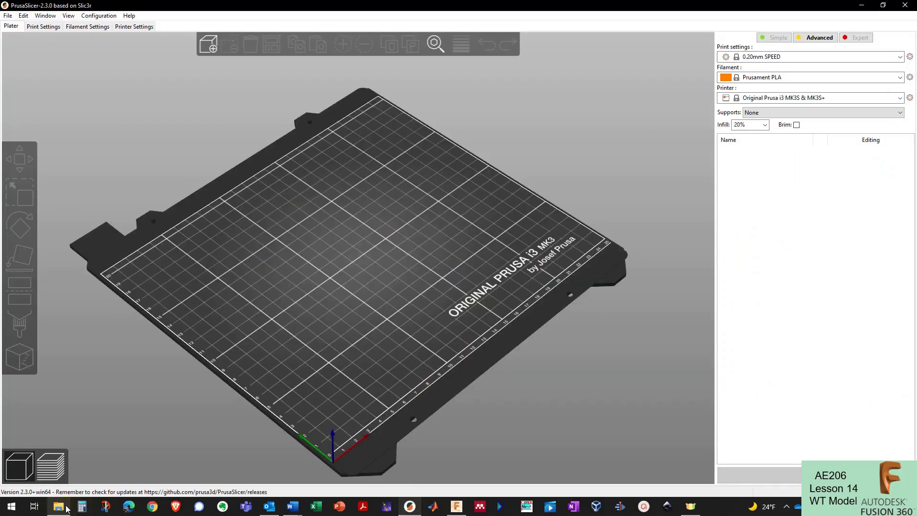
mouse_move(63, 508)
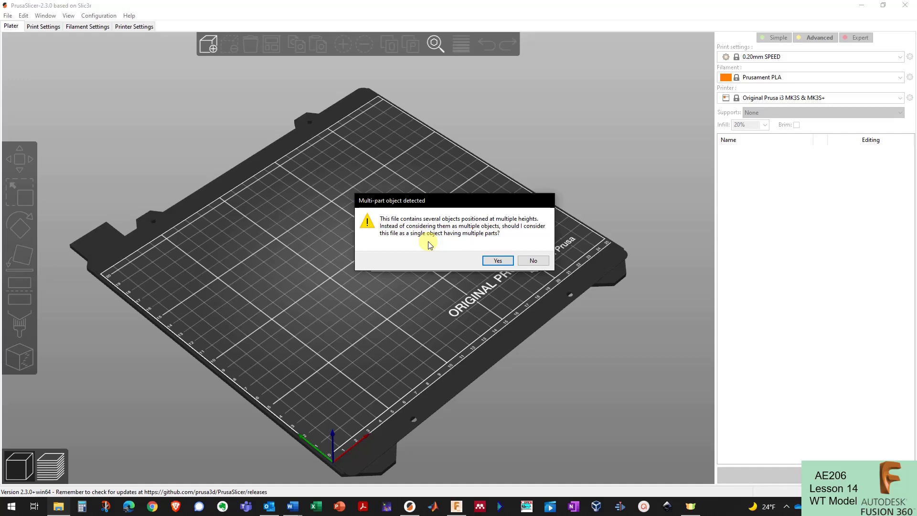
click(532, 261)
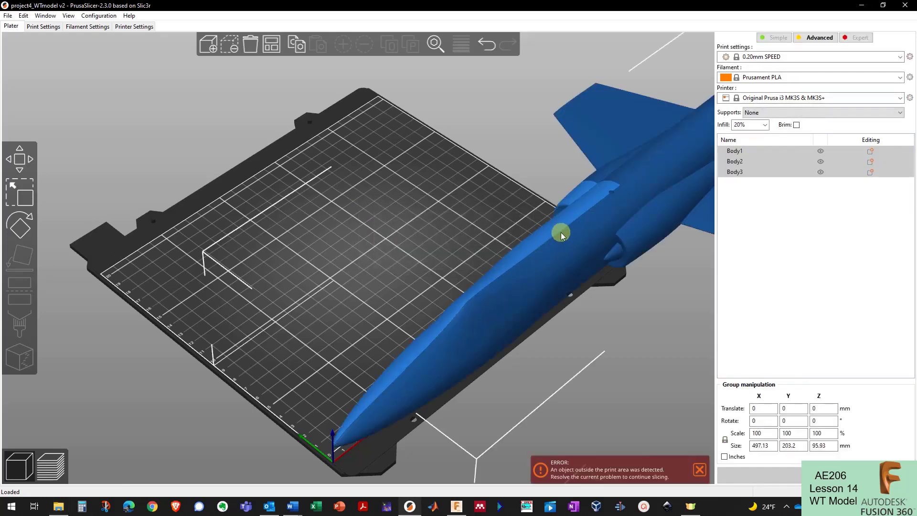
Step: Move the imported airplane sections together over the print bed and check which section each listed body is
drag(560, 232, 351, 259)
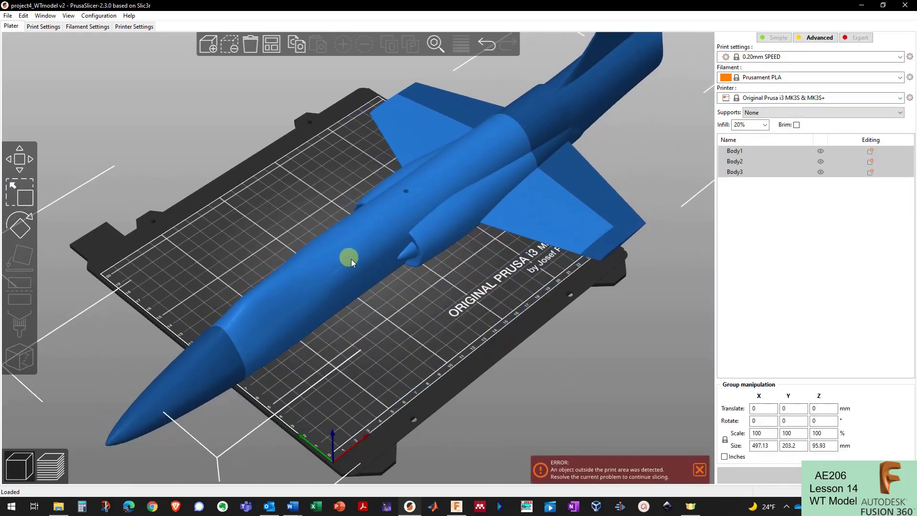
click(430, 303)
click(736, 151)
click(740, 161)
click(745, 173)
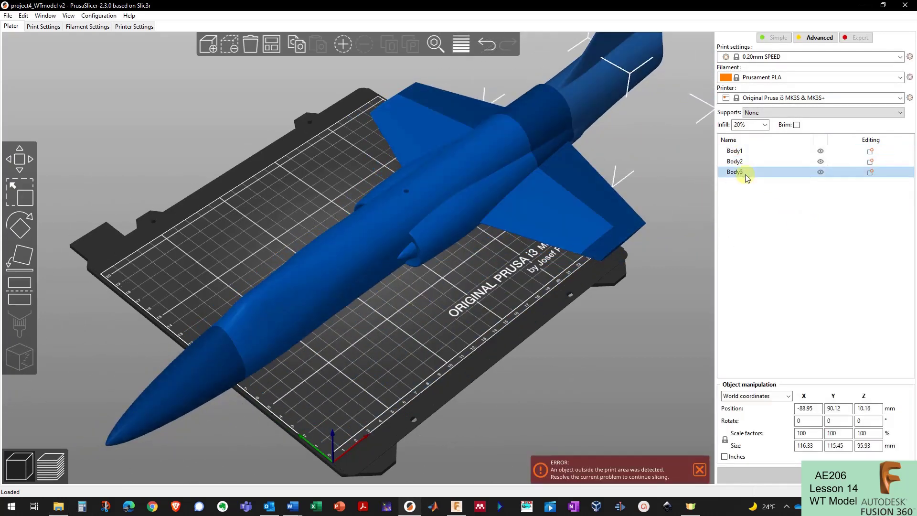
Step: Stand the nose section upright on its flat split face and move it onto the print bed
click(758, 152)
drag(507, 287, 423, 274)
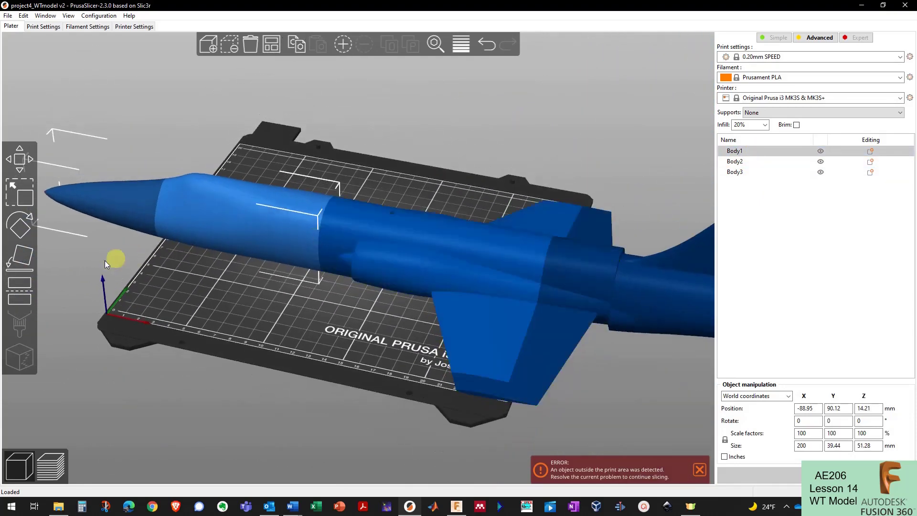
click(25, 262)
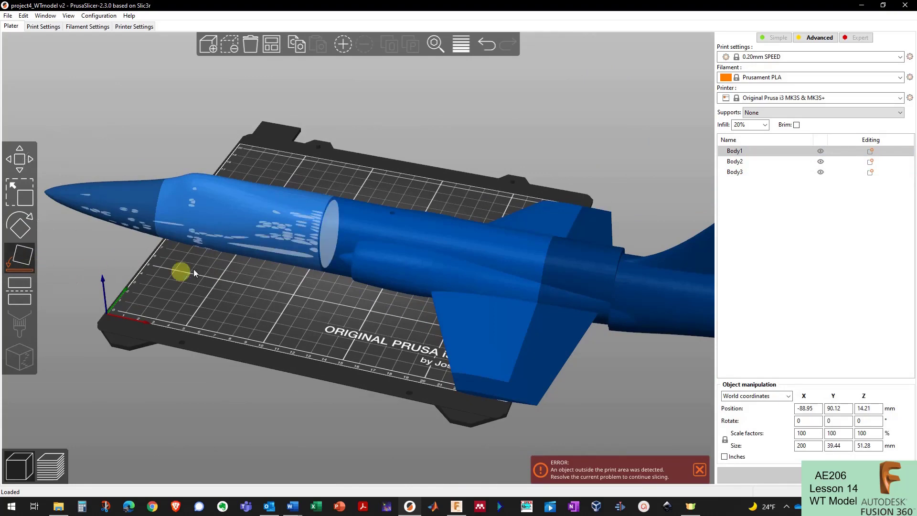
click(330, 237)
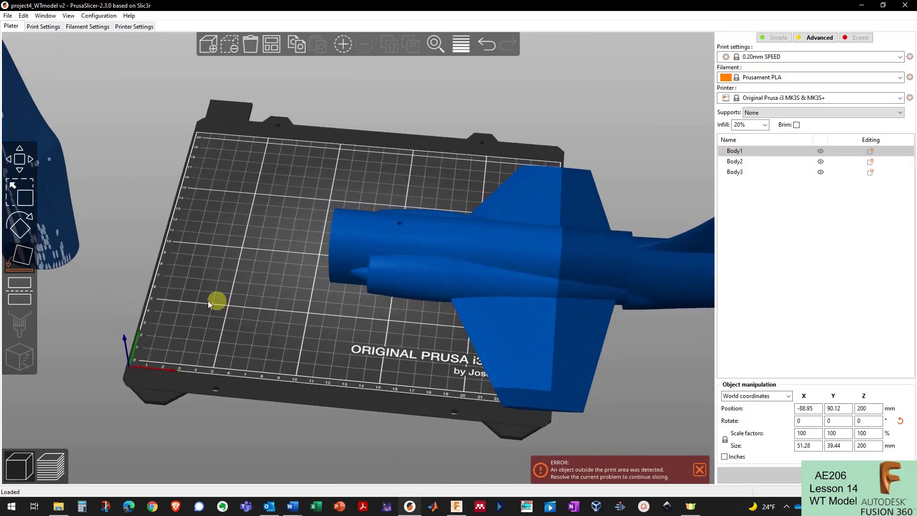
drag(51, 228, 275, 247)
mouse_move(278, 302)
mouse_down()
mouse_move(343, 311)
mouse_move(270, 316)
mouse_up()
click(345, 343)
drag(345, 343, 397, 329)
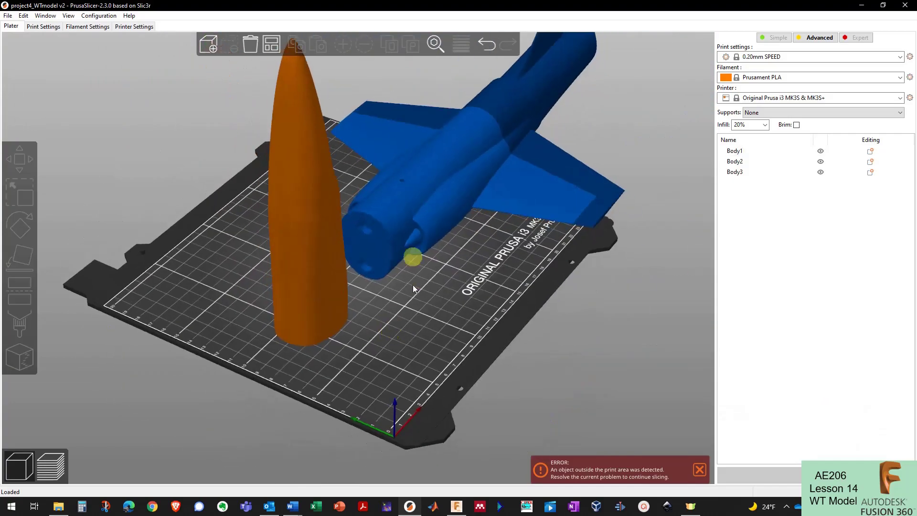
Step: Stand the middle wing section on its front split face and place it on the bed at about X 138, Y 107 mm
click(411, 229)
click(24, 254)
click(373, 256)
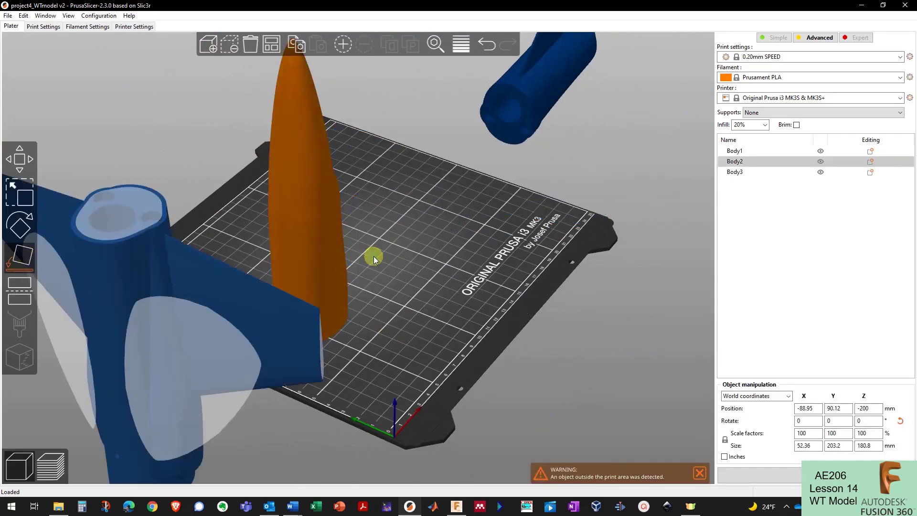
click(421, 329)
drag(221, 351, 422, 169)
drag(473, 302, 460, 364)
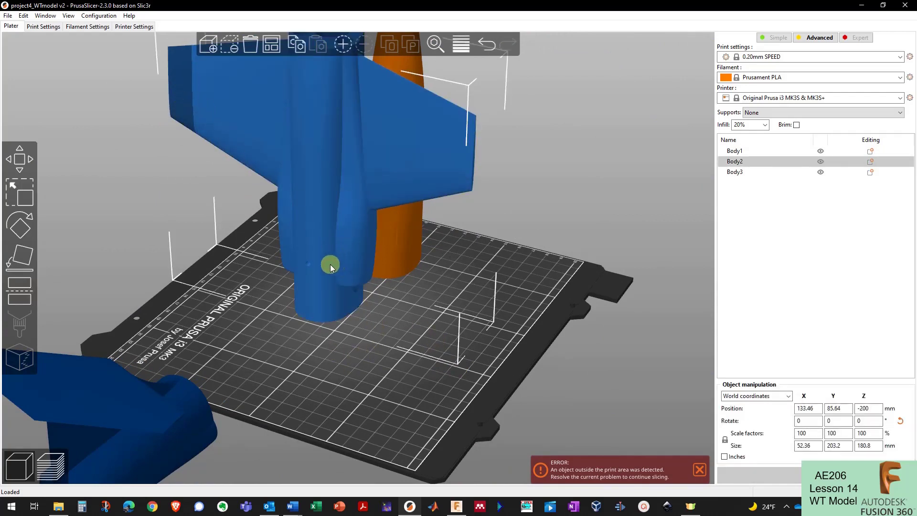
drag(332, 267, 358, 277)
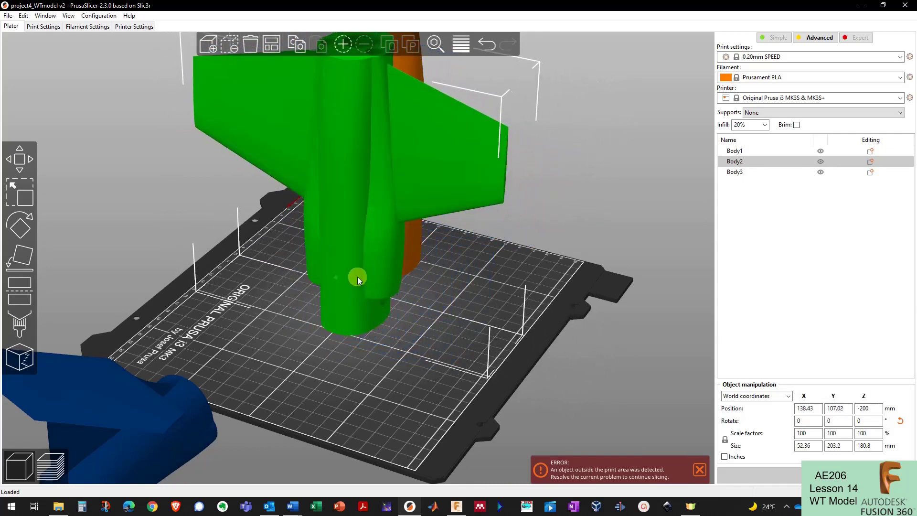
drag(411, 354, 459, 363)
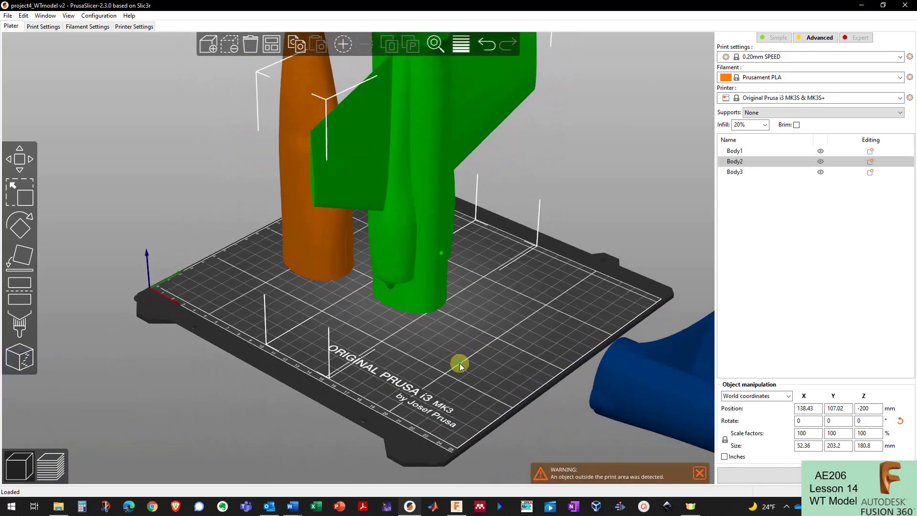
click(459, 363)
Step: Stand the tail section on its flat split face and move it over to the print bed
scroll(389, 347, down, 2)
drag(389, 347, 414, 359)
drag(604, 355, 282, 344)
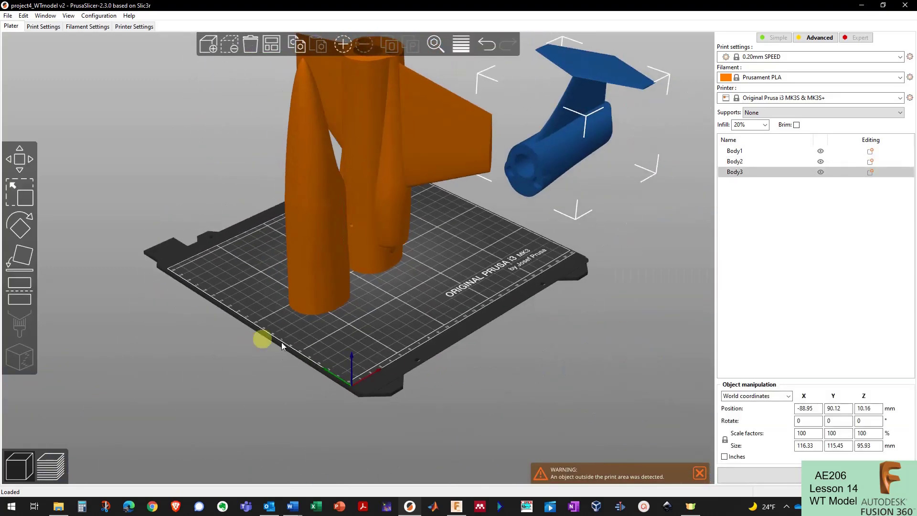
click(21, 262)
click(518, 187)
click(510, 253)
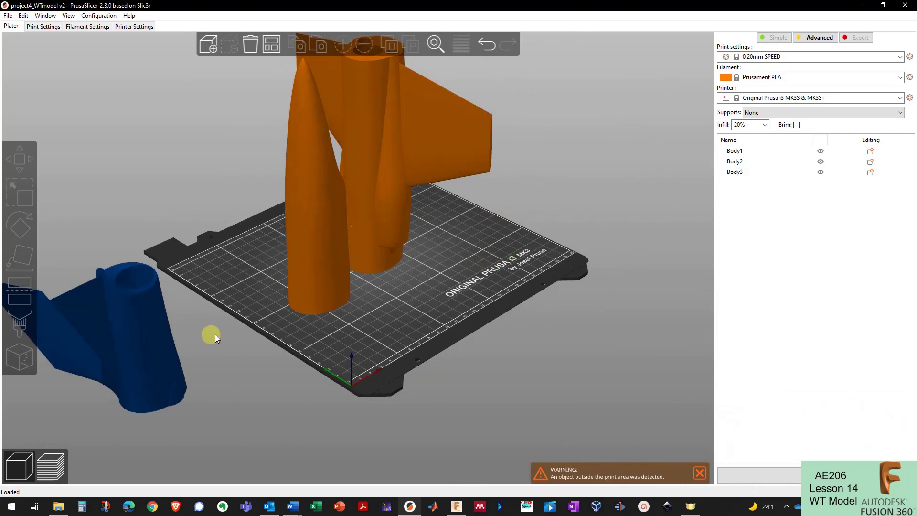
drag(167, 340, 484, 268)
drag(561, 244, 540, 279)
Step: Arrange the upright sections side by side on the bed: tail at low X, middle section at about X 151, Y 105 mm, nose at high X
drag(307, 262, 492, 216)
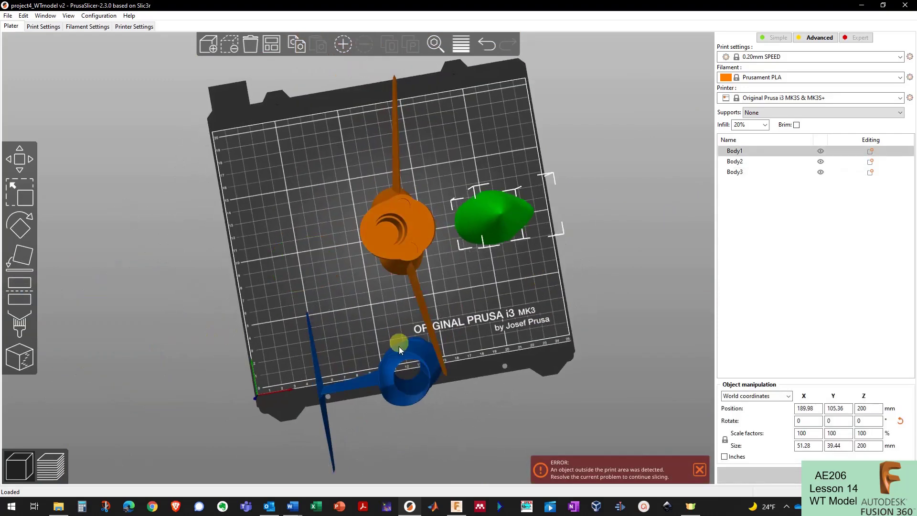
click(405, 351)
drag(404, 350, 343, 248)
drag(403, 228, 416, 229)
drag(364, 258, 363, 247)
drag(496, 214, 495, 277)
drag(439, 222, 448, 219)
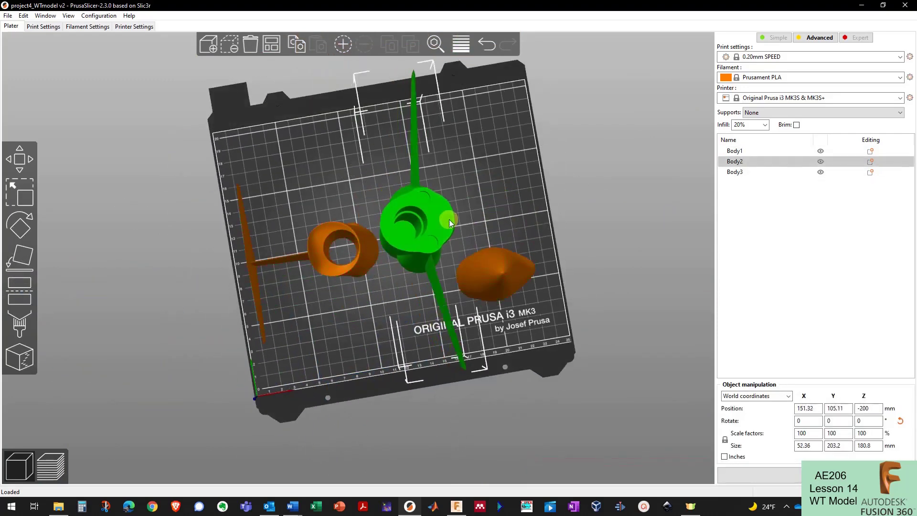
Step: Examine the alignment holes on the flat bottom faces of the three upright sections
click(389, 293)
drag(390, 293, 377, 334)
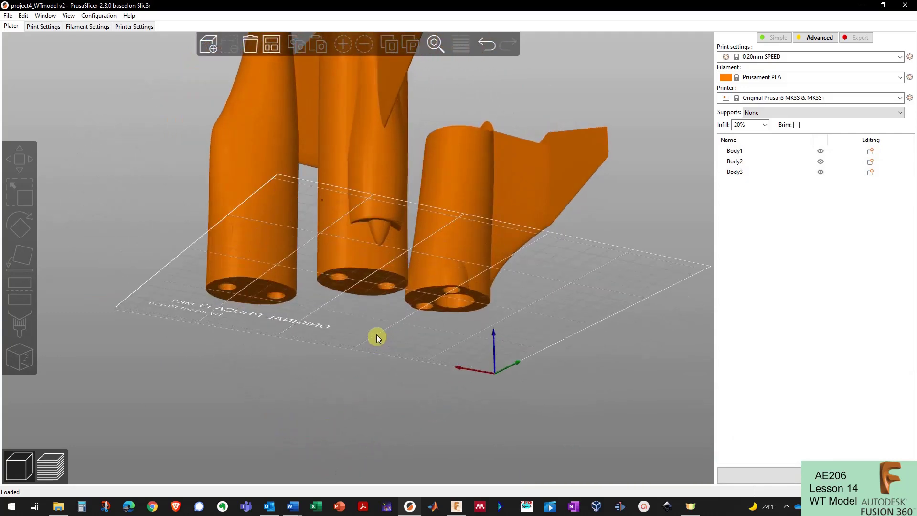
scroll(338, 265, up, 5)
drag(337, 265, 374, 330)
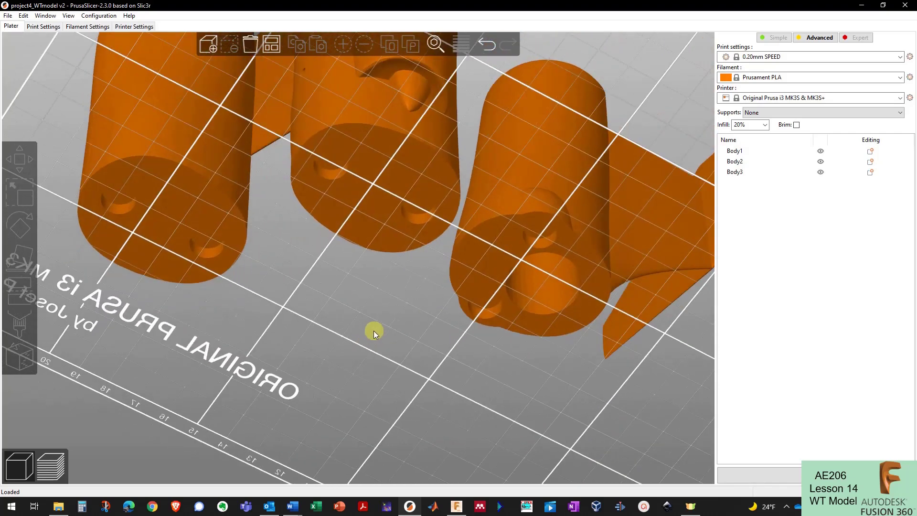
scroll(414, 216, up, 5)
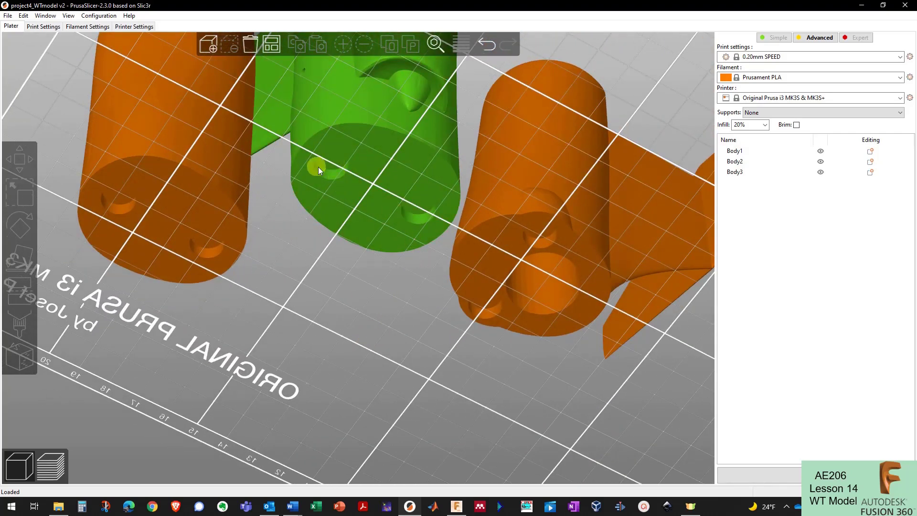
drag(300, 184, 361, 291)
scroll(361, 291, down, 3)
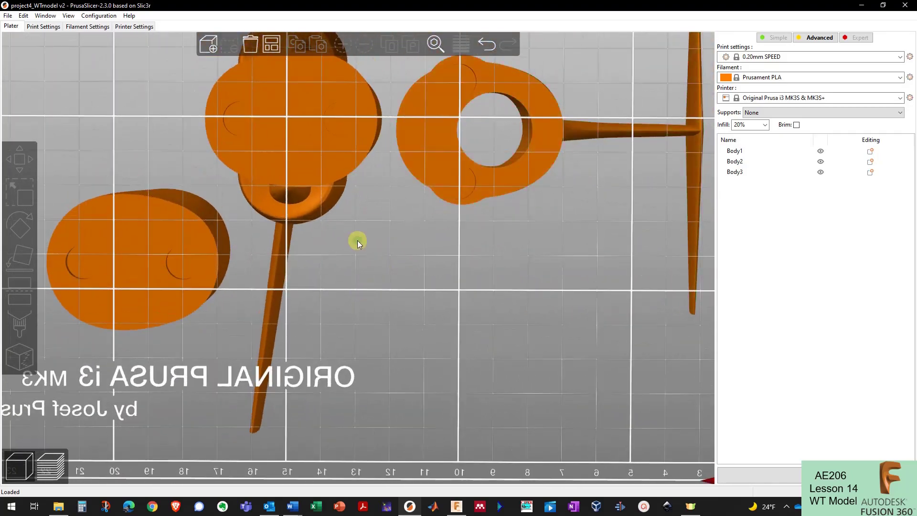
Step: Examine the overhangs of the engine nacelles, wings and tail surfaces above the print bed
drag(357, 240, 456, 427)
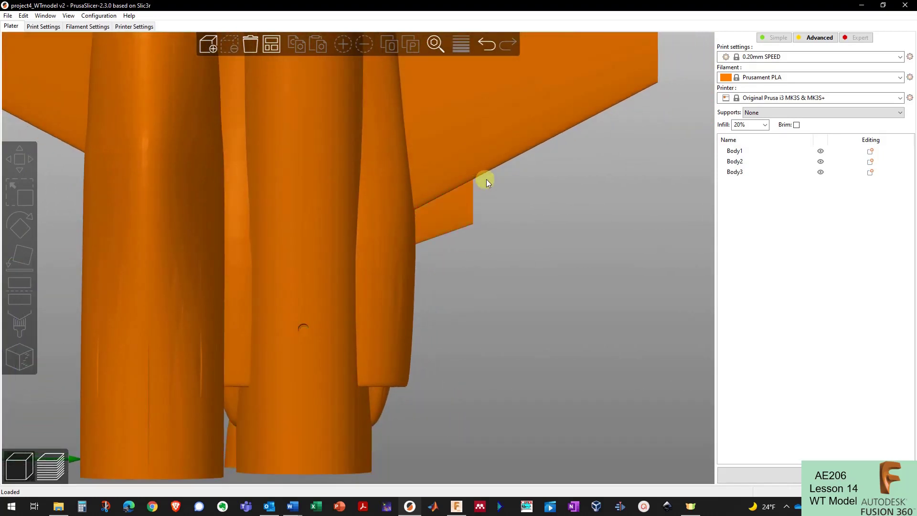
drag(519, 184, 490, 294)
scroll(435, 311, up, 3)
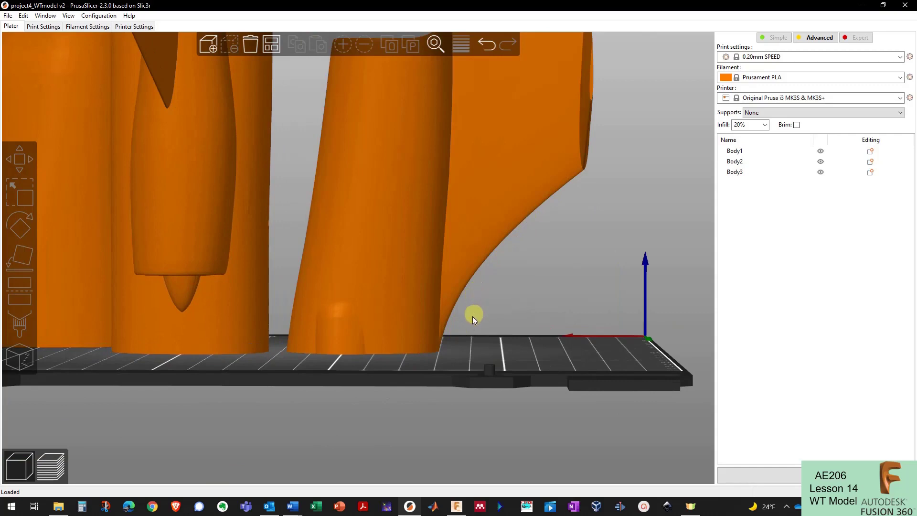
drag(472, 334, 391, 350)
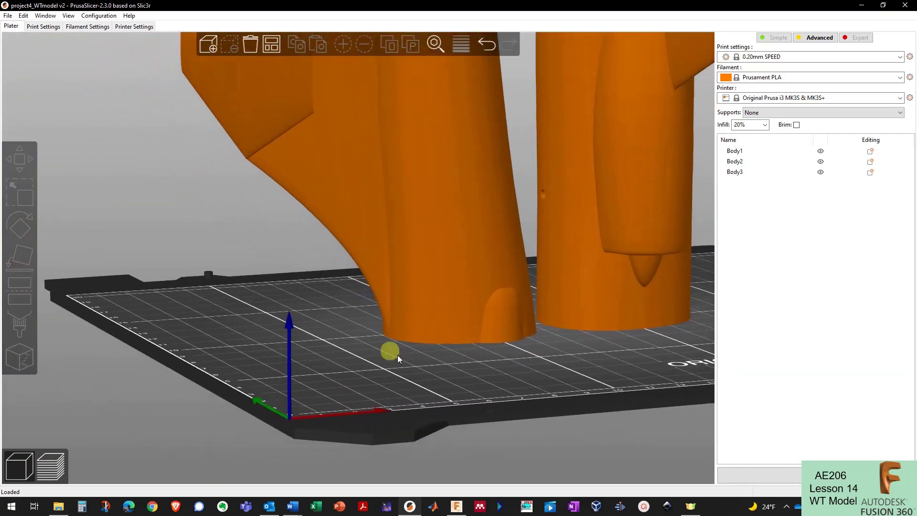
drag(190, 94, 322, 297)
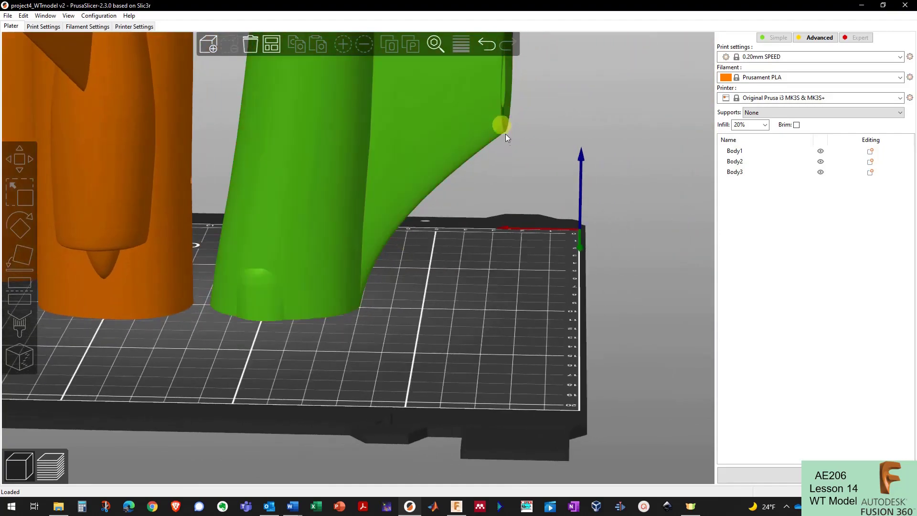
drag(426, 339, 540, 188)
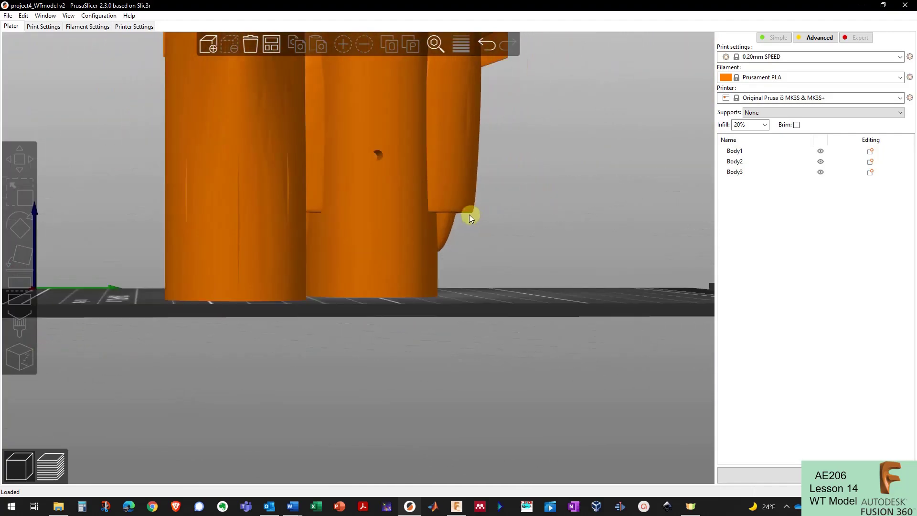
drag(470, 217, 495, 289)
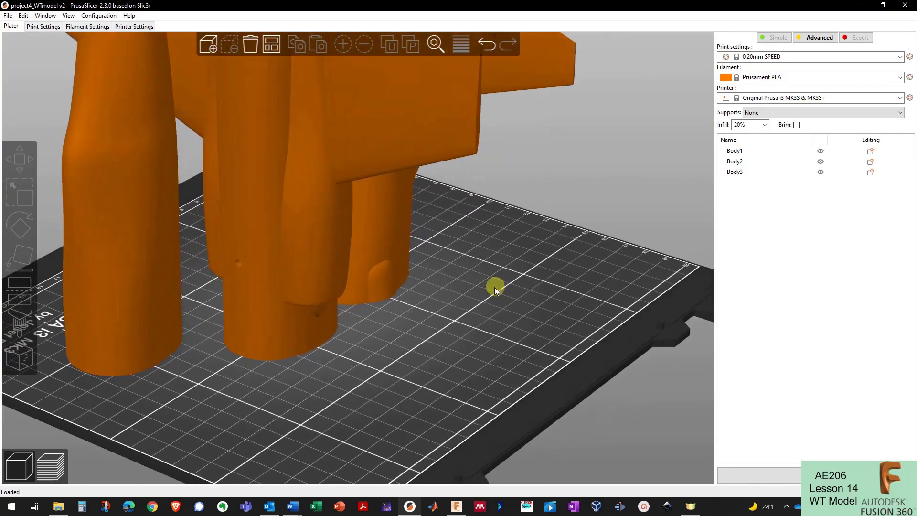
Step: Enable supports on the build plate only with Detect bridging perimeters, and check the overhang threshold in the support material settings
scroll(492, 291, down, 2)
click(777, 112)
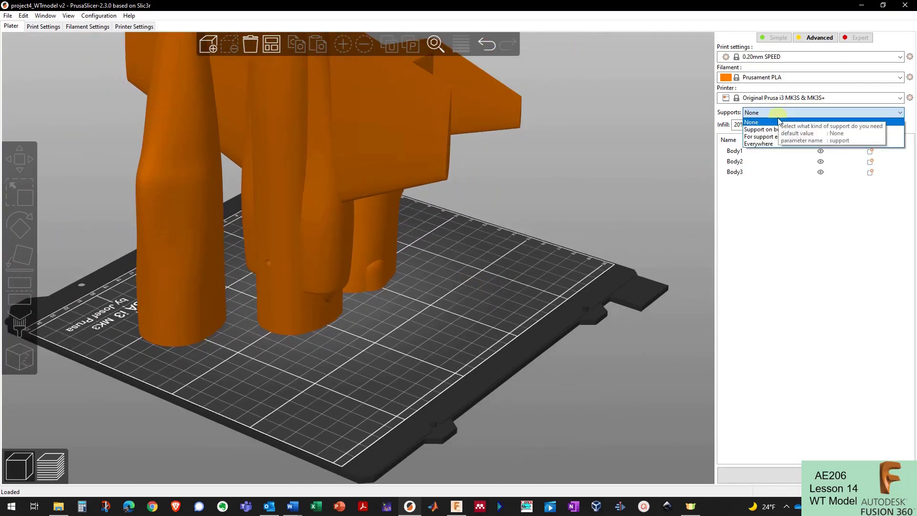
click(796, 130)
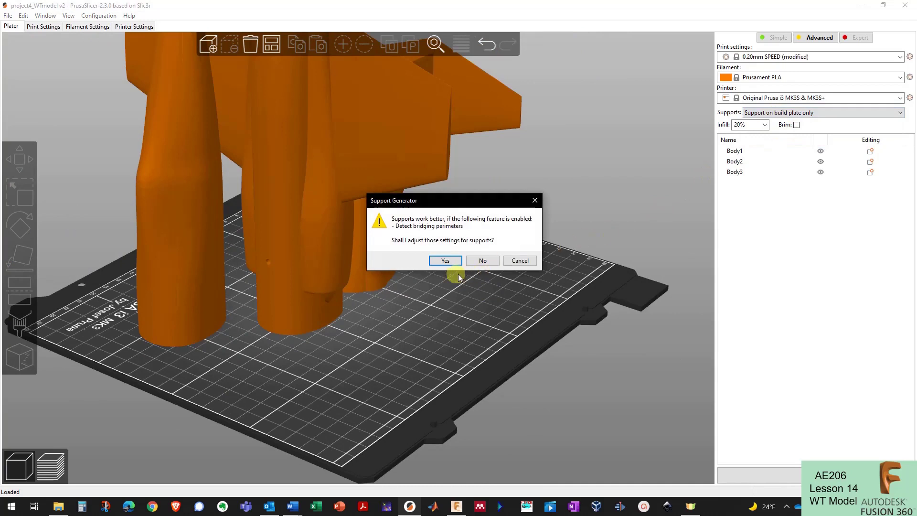
click(445, 261)
click(42, 27)
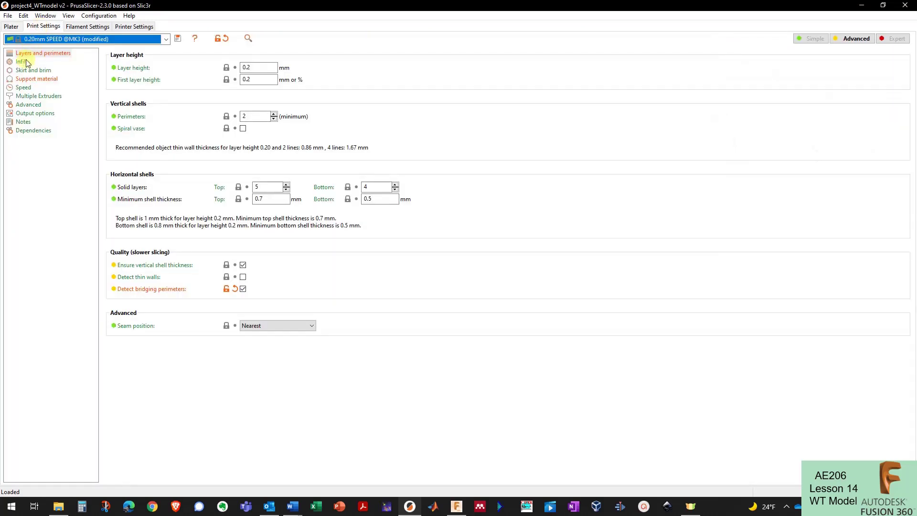
click(24, 81)
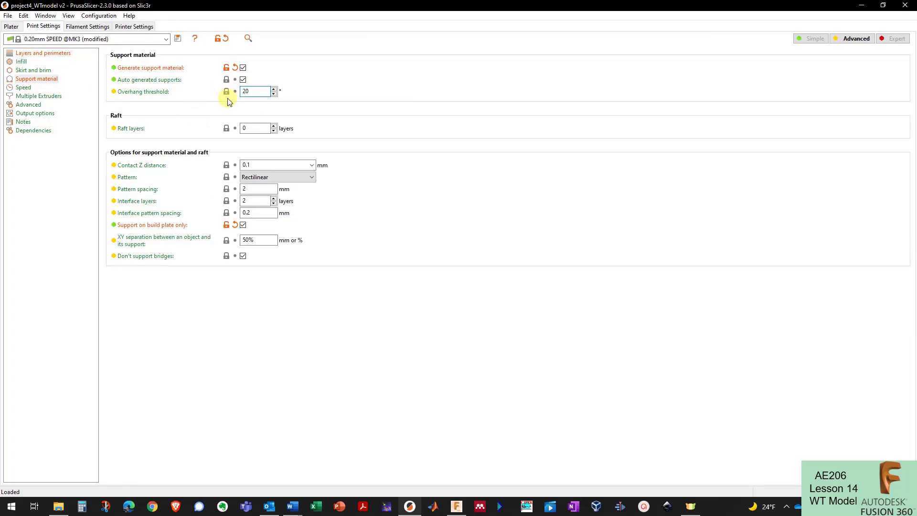
click(11, 27)
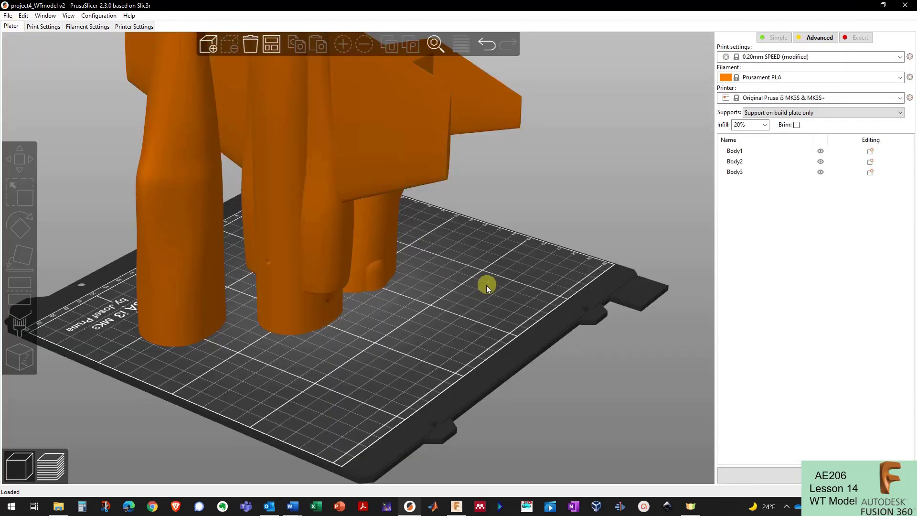
Step: Keep the modified 0.20mm SPEED preset, set the infill to 15%, and slice the three sections
drag(481, 282, 460, 283)
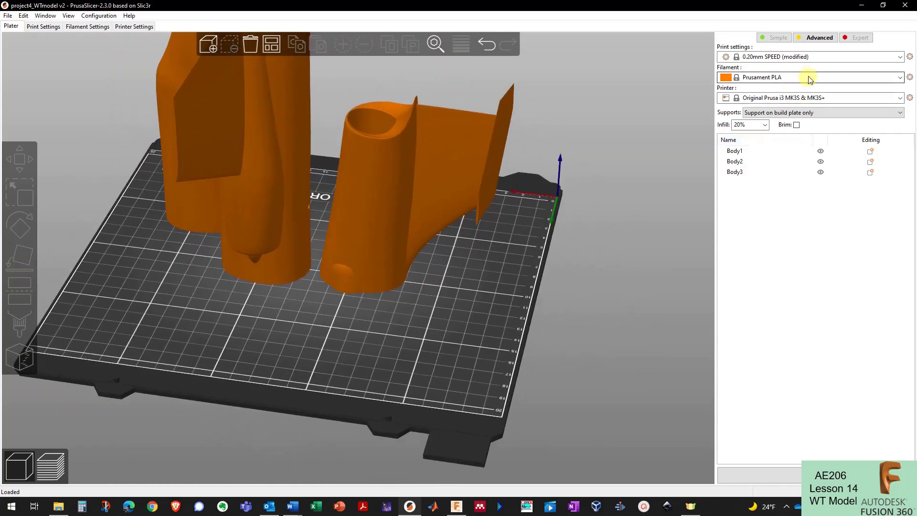
click(800, 59)
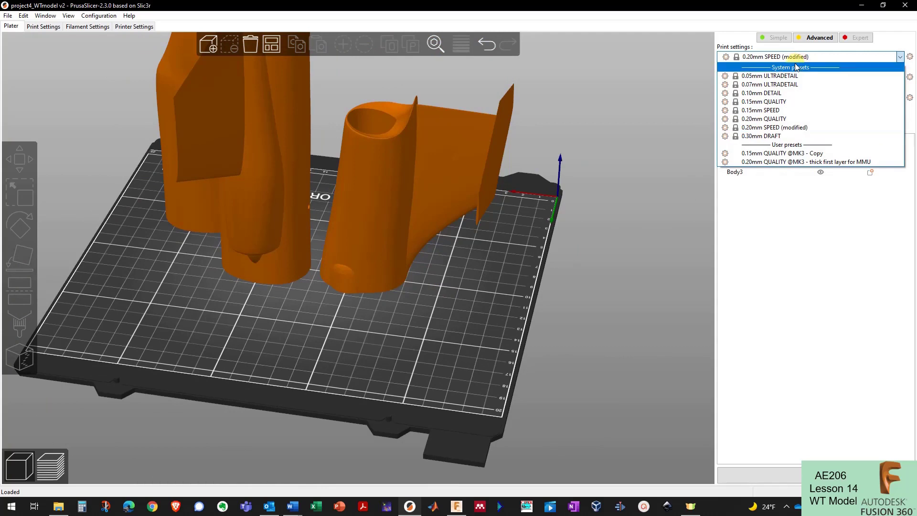
click(796, 66)
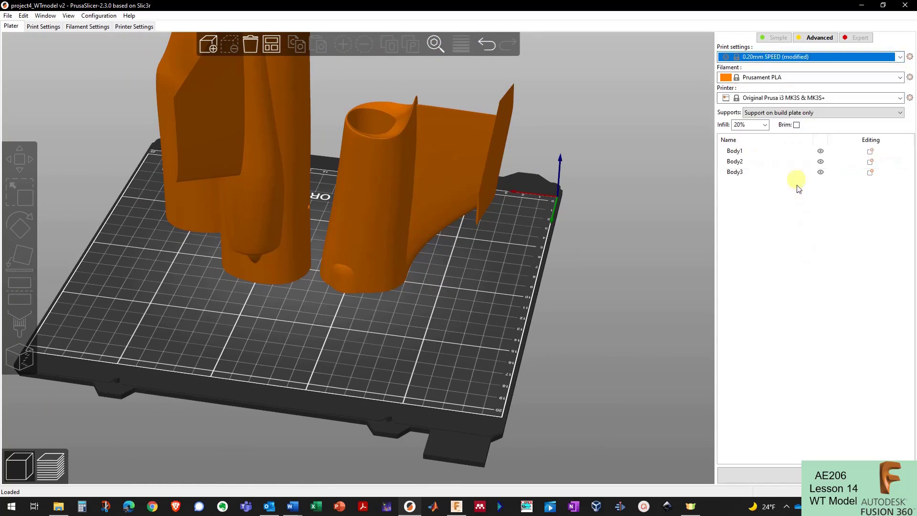
click(765, 124)
click(755, 156)
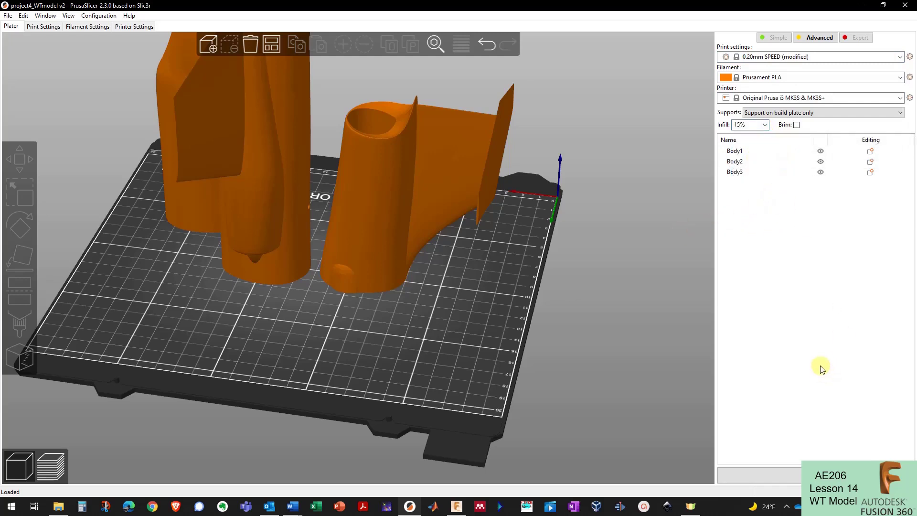
click(773, 475)
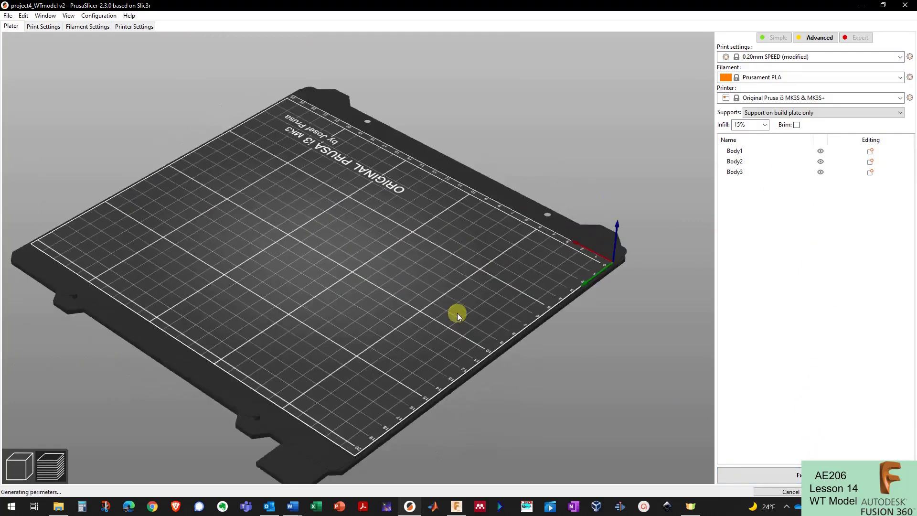
Step: Inspect the sliced preview for supports under the tail and engine nacelle and for the small hole in the middle section's side
drag(457, 313, 423, 323)
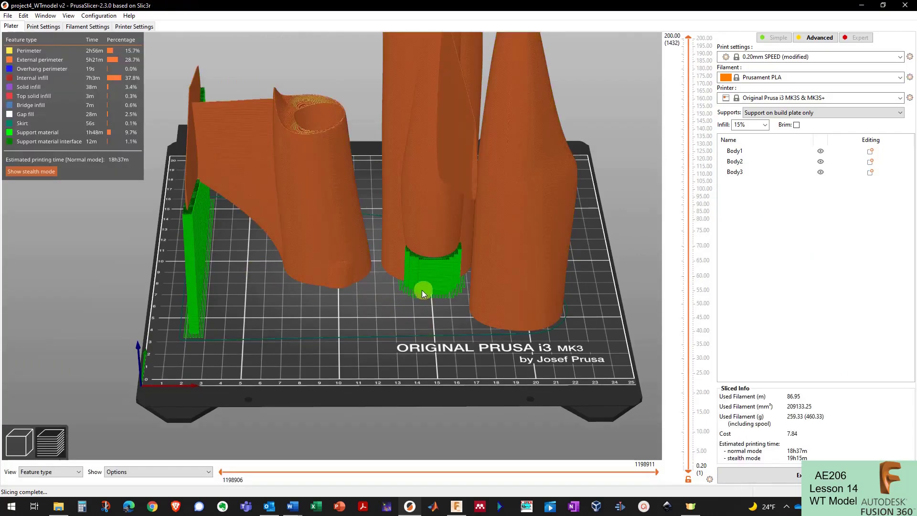
drag(395, 301, 403, 257)
scroll(402, 241, up, 7)
scroll(433, 254, up, 6)
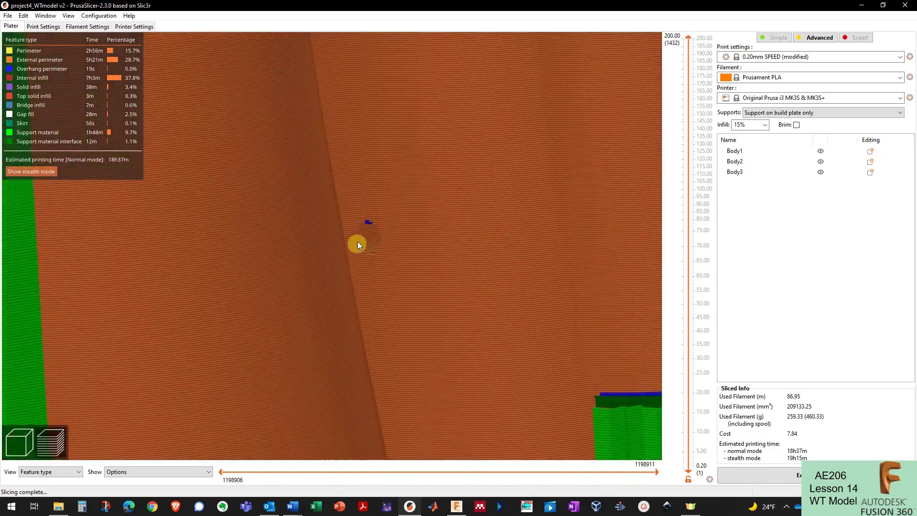
scroll(370, 243, down, 1)
scroll(370, 243, down, 8)
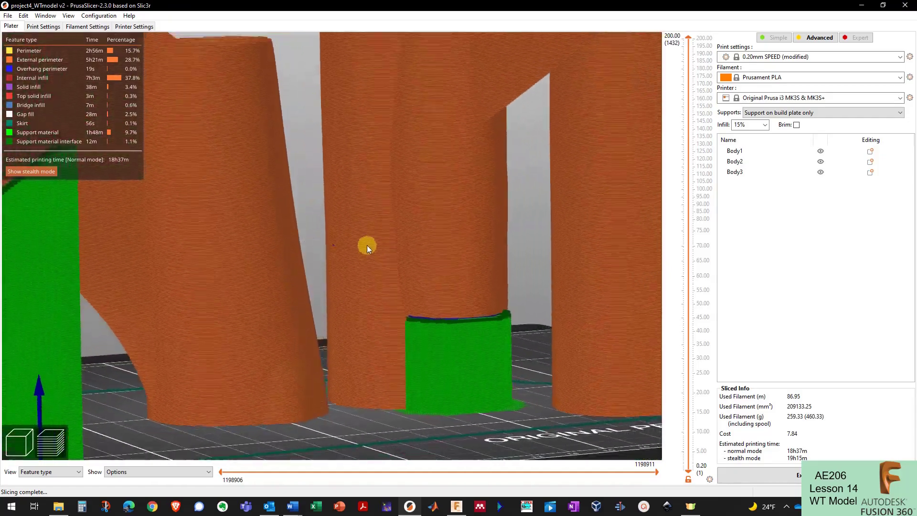
scroll(367, 246, down, 2)
Step: Examine the sliced alignment holes on the sections' bottom faces and the overall shape of the upright parts
drag(366, 245, 463, 309)
scroll(447, 337, down, 5)
drag(454, 317, 464, 320)
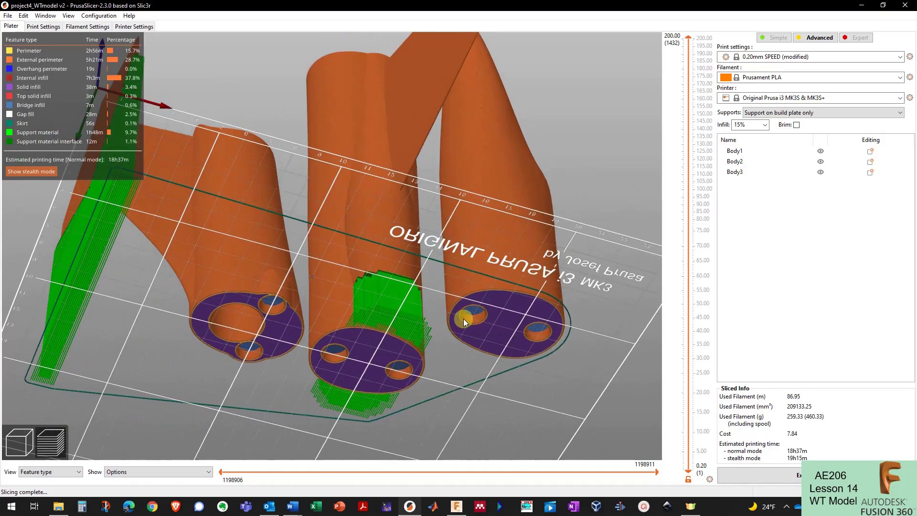
drag(459, 364, 288, 348)
drag(217, 371, 367, 226)
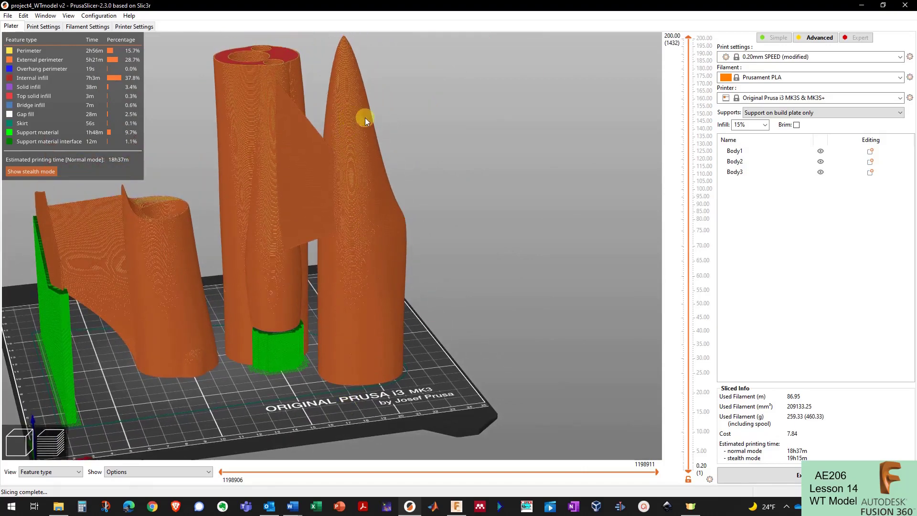
drag(441, 347, 434, 327)
drag(368, 364, 399, 293)
drag(382, 337, 372, 353)
Step: Check the estimated printing time and inspect the sliced alignment holes in the middle section's upper face
click(772, 452)
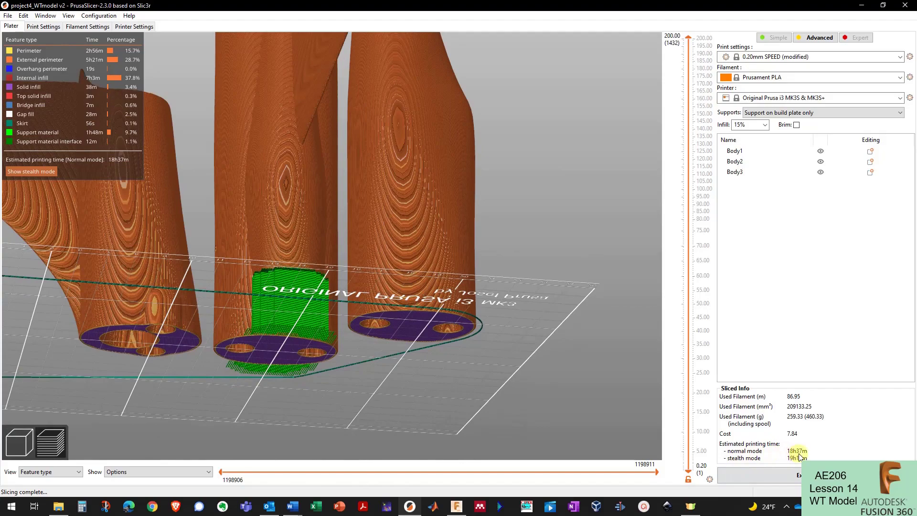
drag(523, 386, 462, 389)
drag(407, 311, 454, 325)
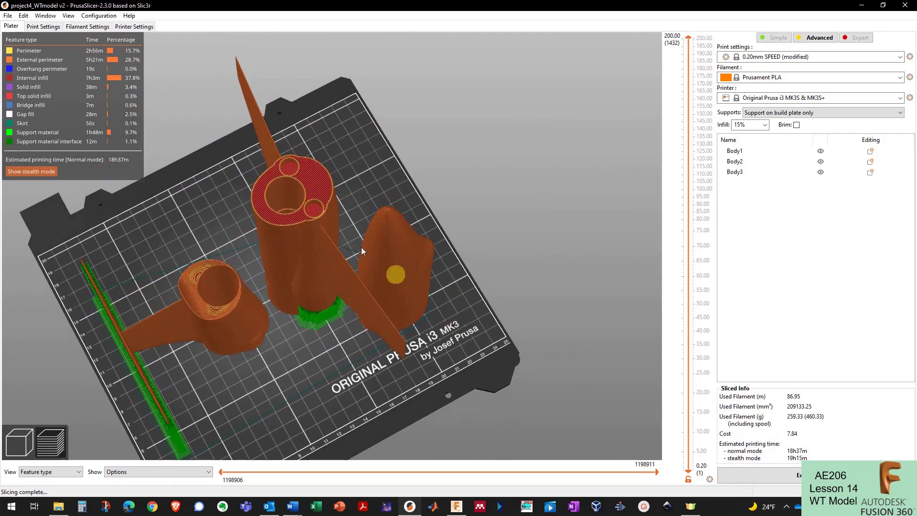
scroll(257, 140, up, 8)
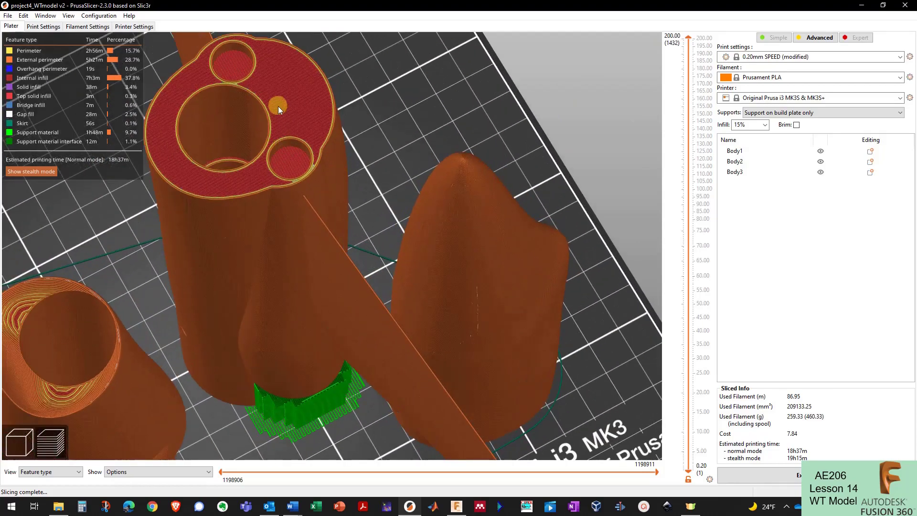
scroll(278, 106, down, 10)
drag(371, 174, 332, 301)
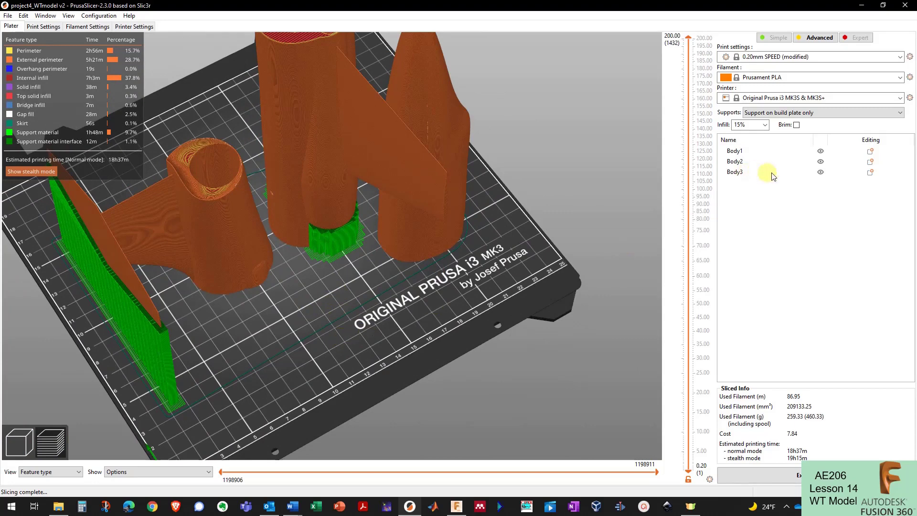
Step: Add a cylinder shape and place it on the free bed area at about X 96, Y 46 mm in the 3D editor view
right_click(796, 197)
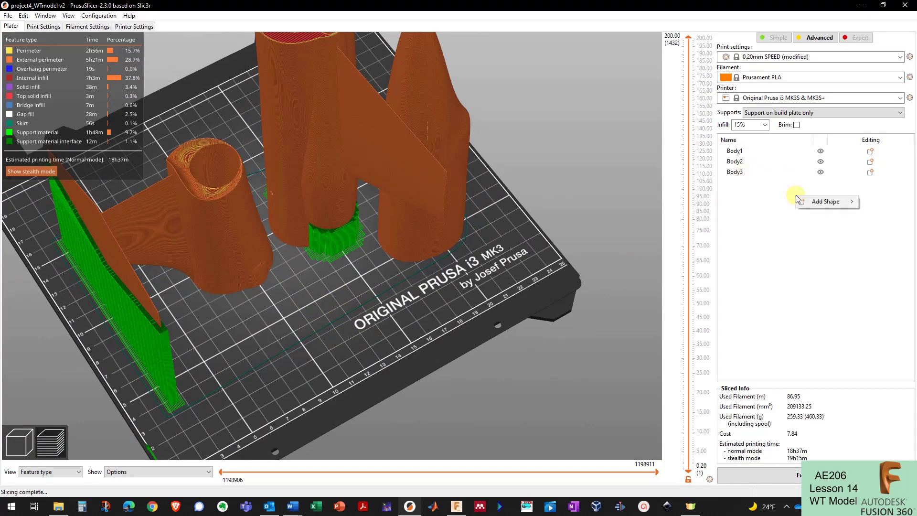
mouse_move(831, 202)
click(788, 213)
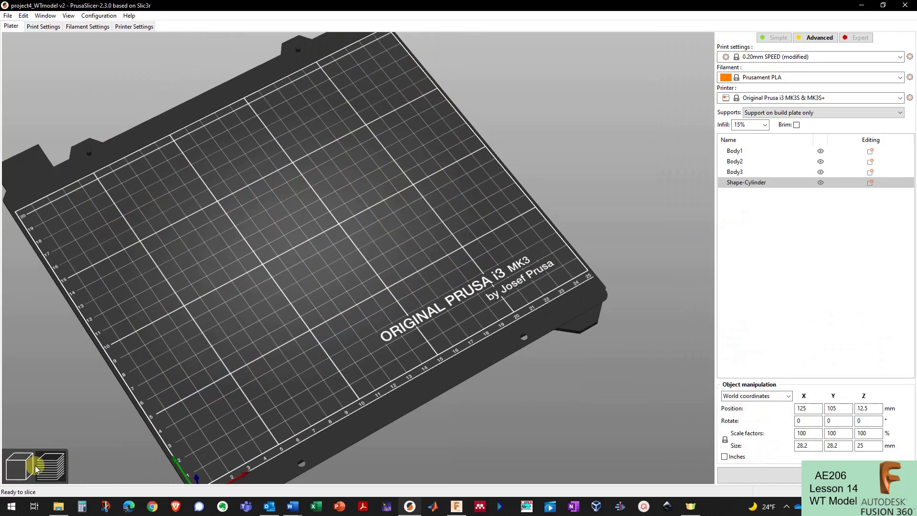
click(15, 472)
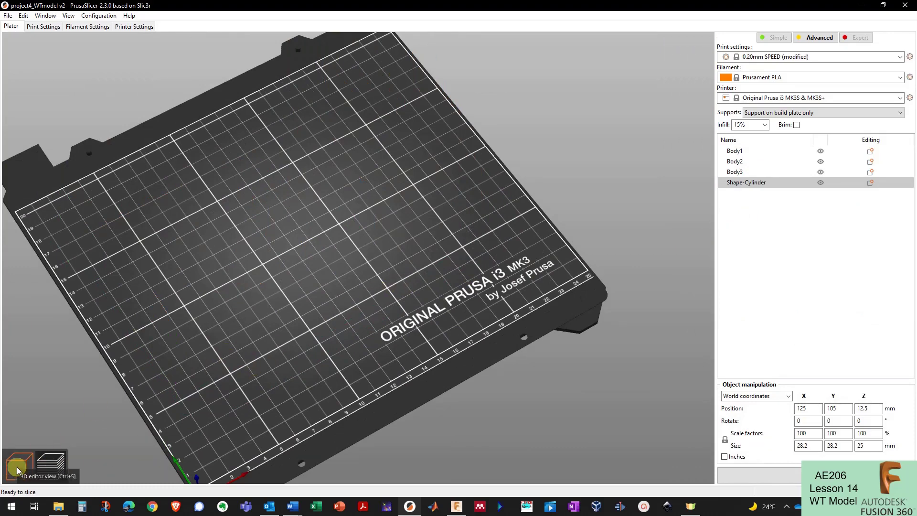
drag(313, 244, 324, 347)
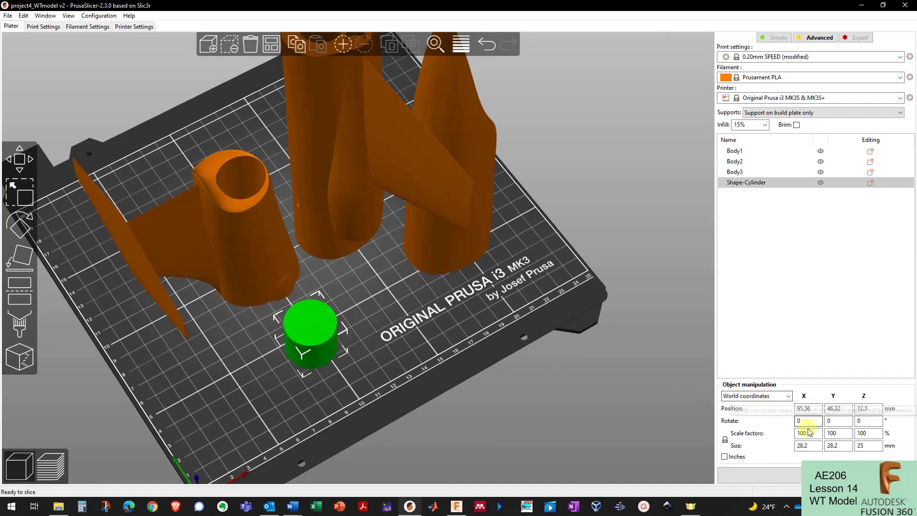
Step: Scale the cylinder uniformly to a size of 9.8 mm in X
click(803, 445)
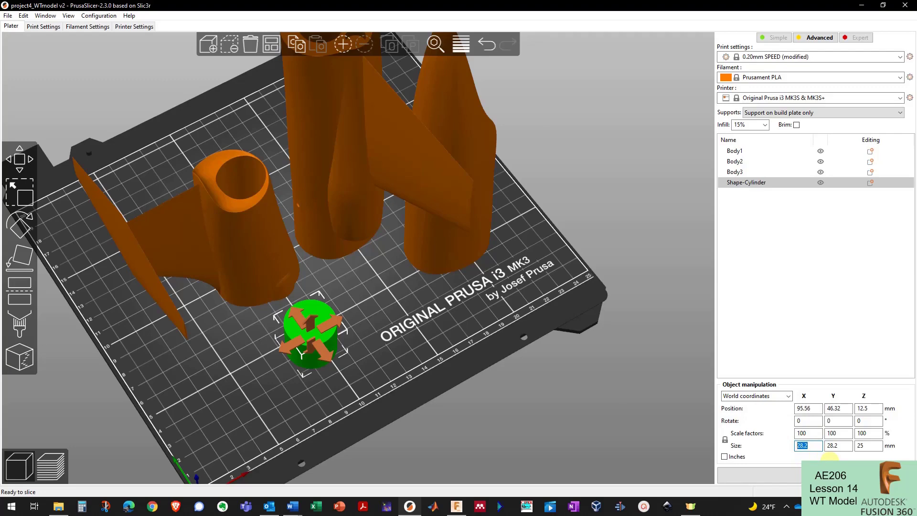
text(9.8)
key(Return)
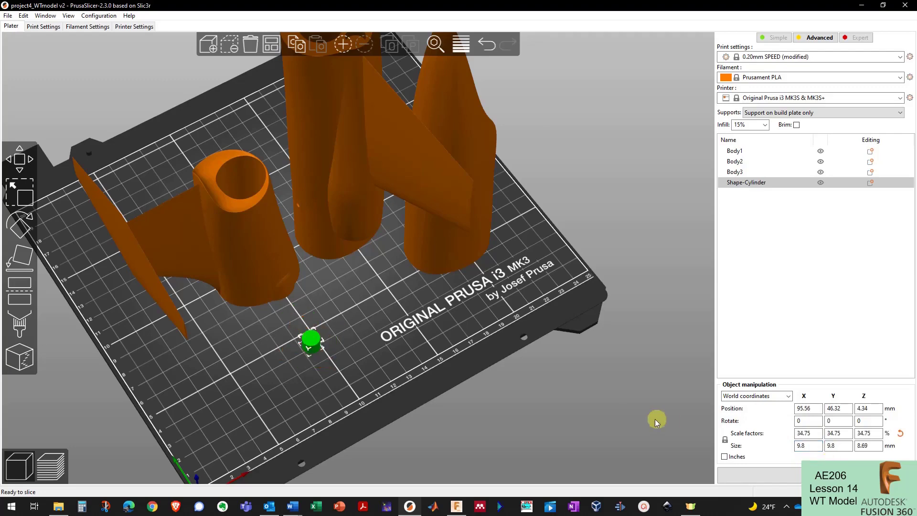
Step: Add three more instances of the 9.8 mm cylinder to make four alignment pins
scroll(303, 370, up, 5)
scroll(303, 370, up, 2)
middle_drag(328, 413, 472, 205)
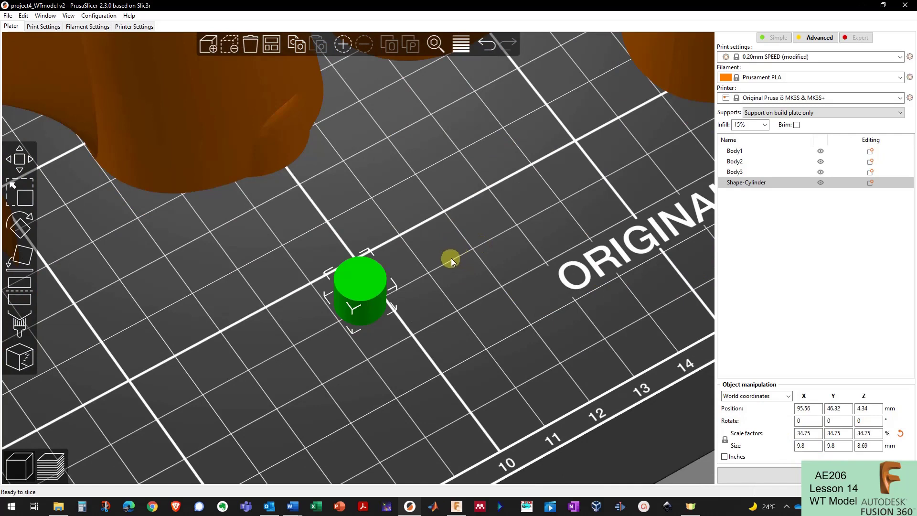
click(874, 446)
click(432, 318)
scroll(420, 313, down, 2)
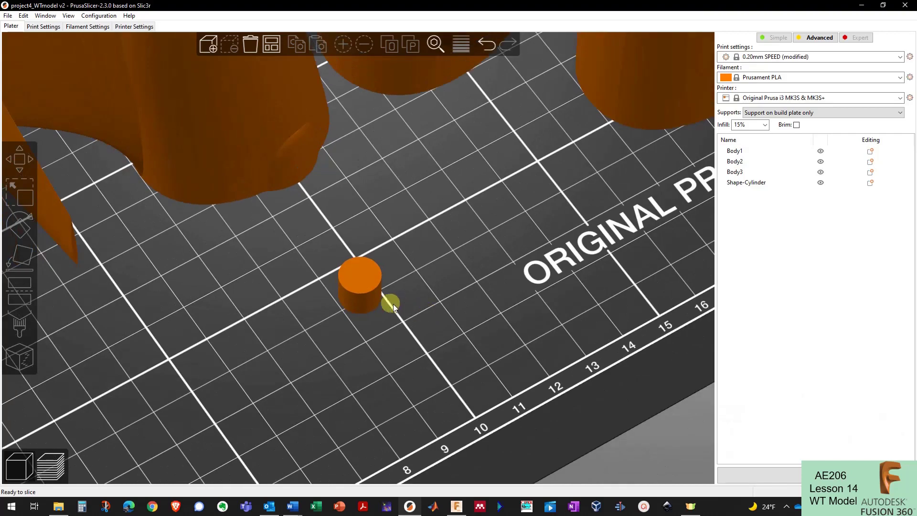
click(365, 291)
scroll(373, 294, down, 2)
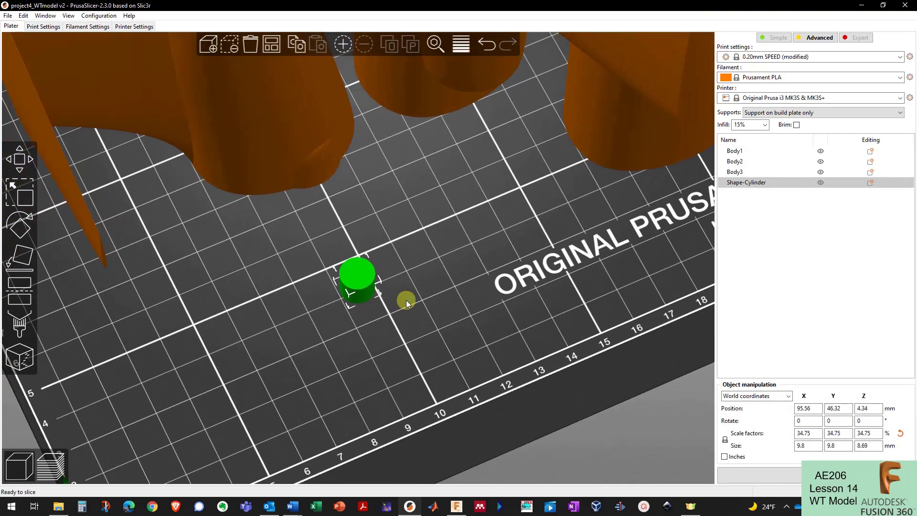
key(plus)
key(plus)
key(plus)
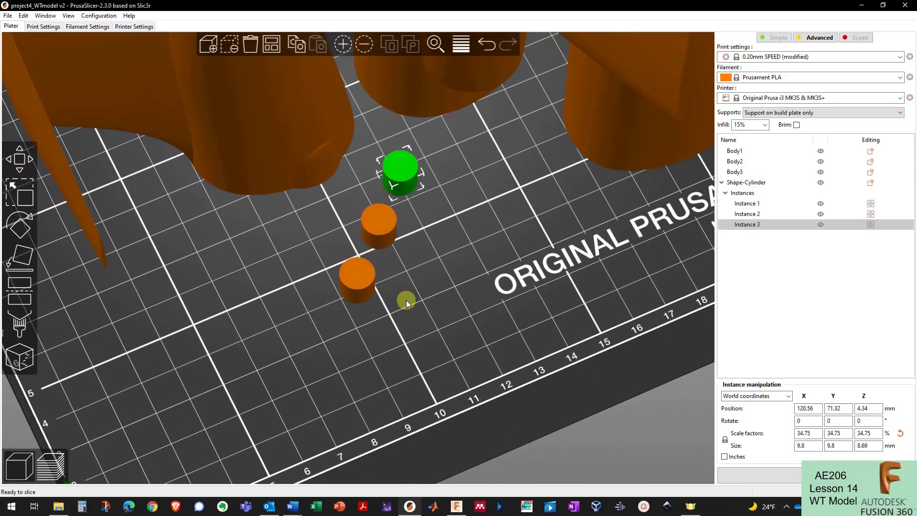
Step: Move the two outermost pin instances beside the first two, forming a compact two-by-two group on the bed
drag(430, 137, 411, 282)
drag(412, 182, 430, 216)
click(456, 272)
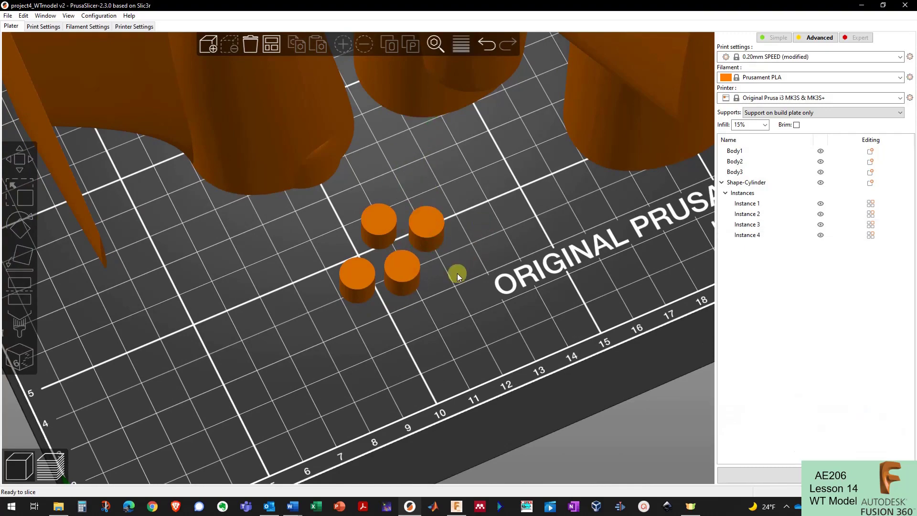
Step: Slice the plate with the four pins and save the project as project4_WTmodel v2 RTS.3mf
drag(456, 271, 474, 296)
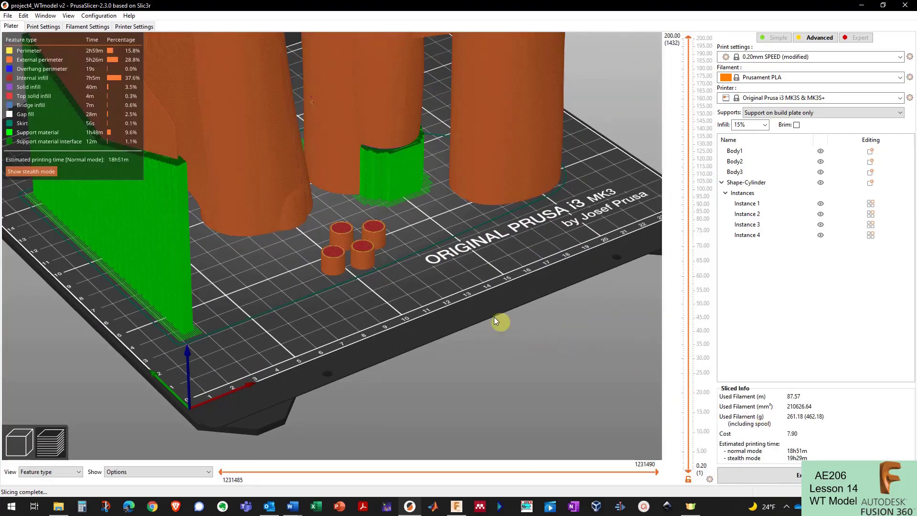
middle_drag(486, 300, 531, 344)
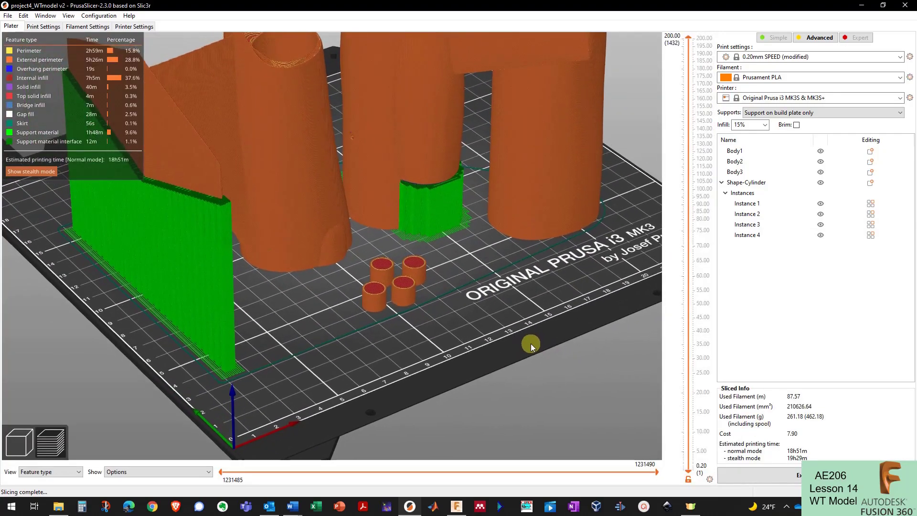
drag(531, 343, 427, 366)
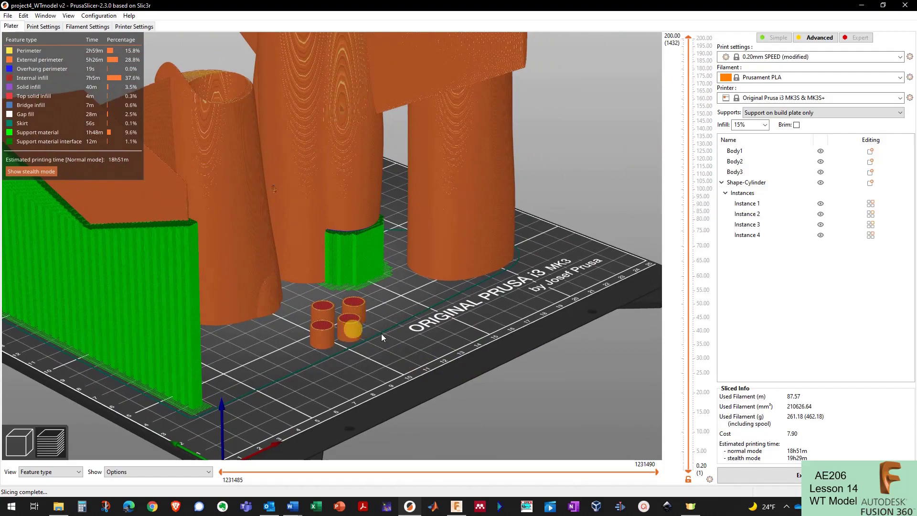
drag(419, 282, 428, 326)
drag(394, 296, 392, 315)
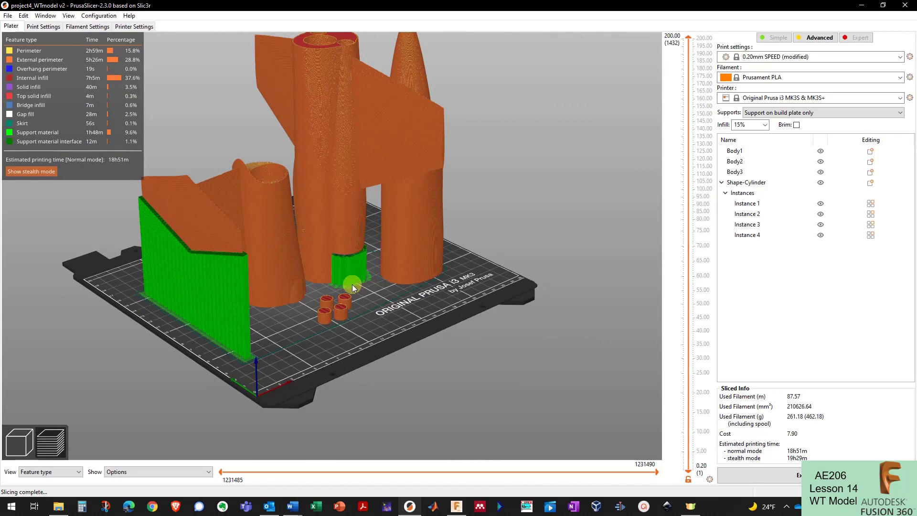
click(9, 17)
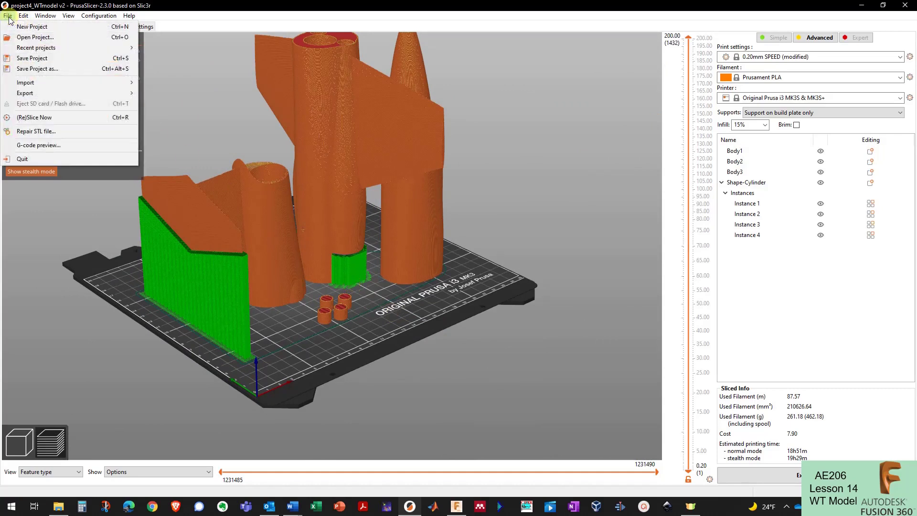
click(79, 68)
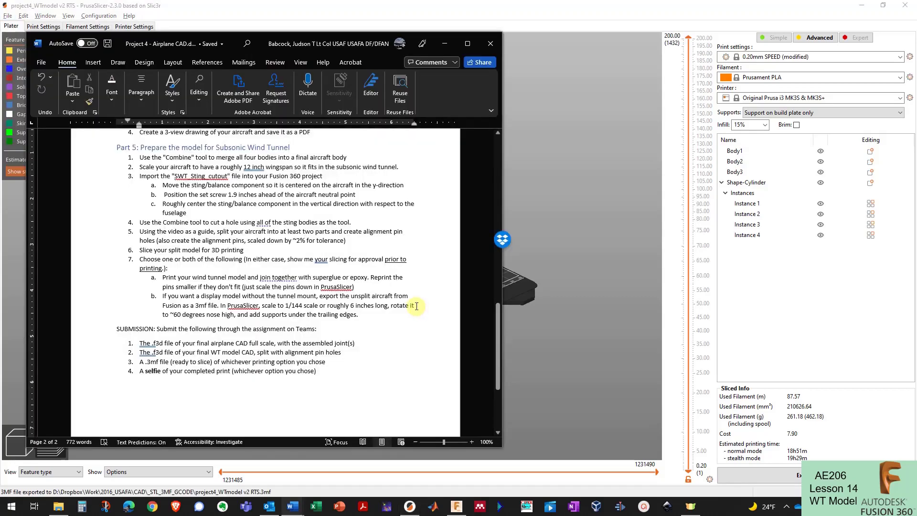
Step: Review item 7b of the assignment document on exporting the unsplit aircraft as a display model
click(169, 296)
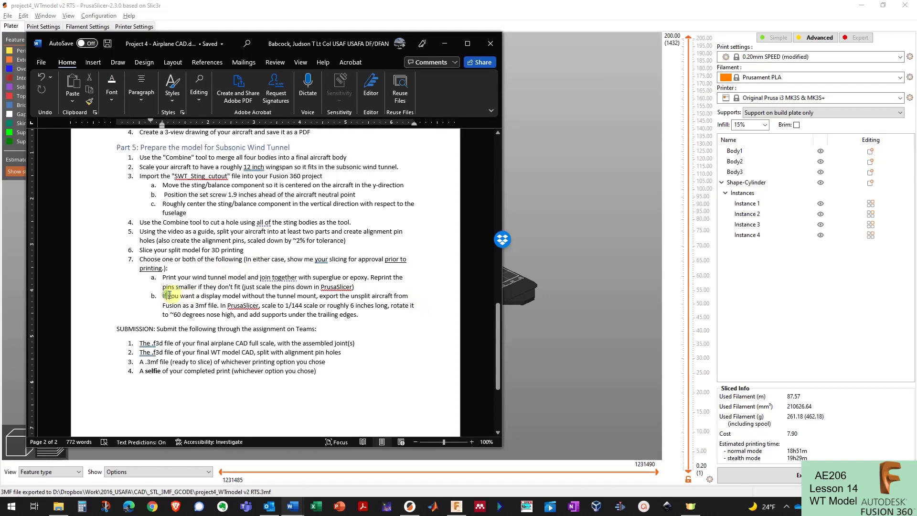
drag(169, 295, 306, 297)
click(302, 306)
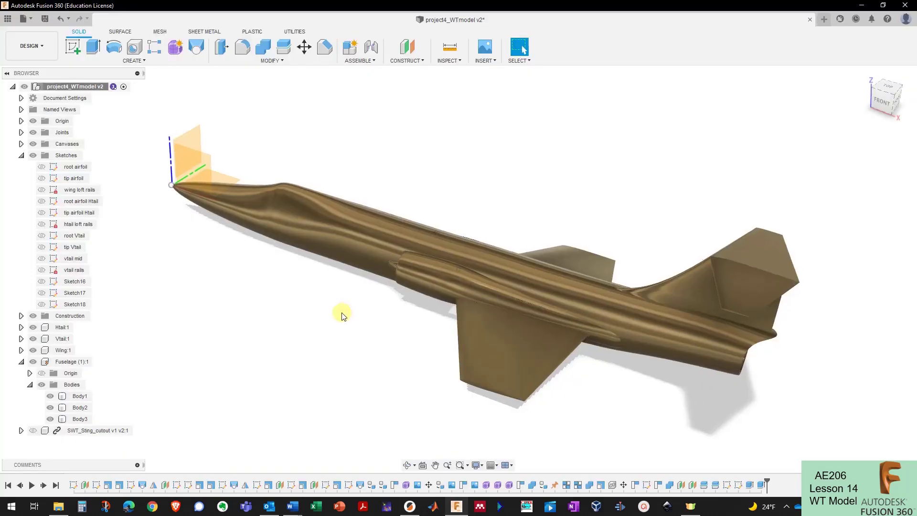
Step: In Fusion 360, roll the design timeline back to the single airplane body before the split features
shift+middle_drag(342, 313, 763, 467)
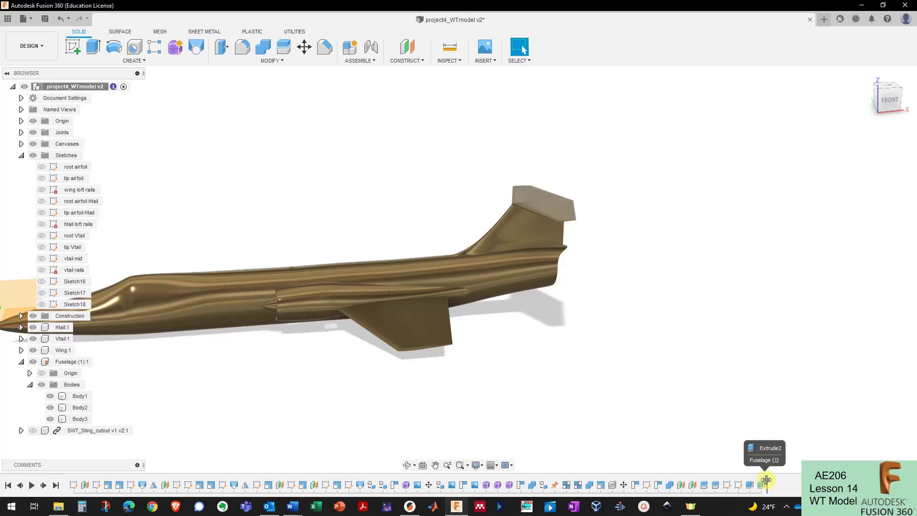
drag(764, 480, 721, 482)
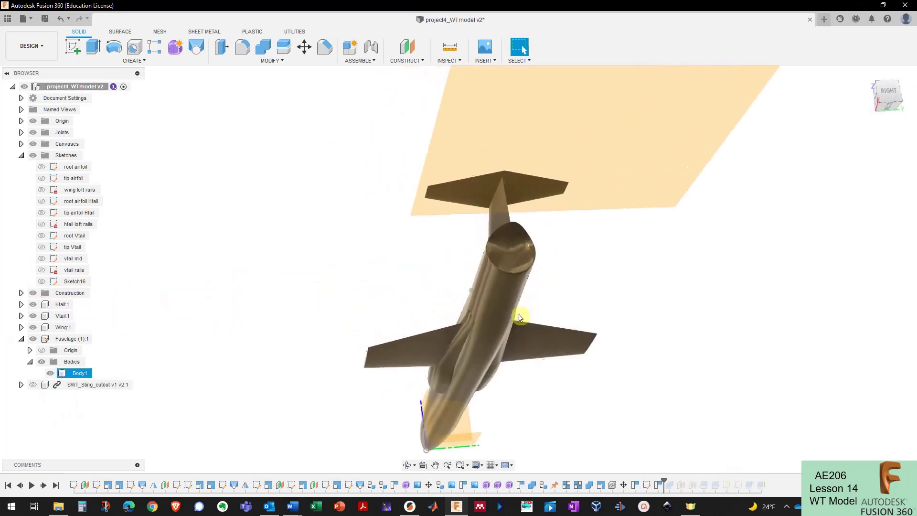
shift+middle_drag(520, 316, 261, 195)
Step: Save the whole unsplit airplane as a high-refinement 3MF mesh named project4_displaymodel v2.3mf
right_click(91, 87)
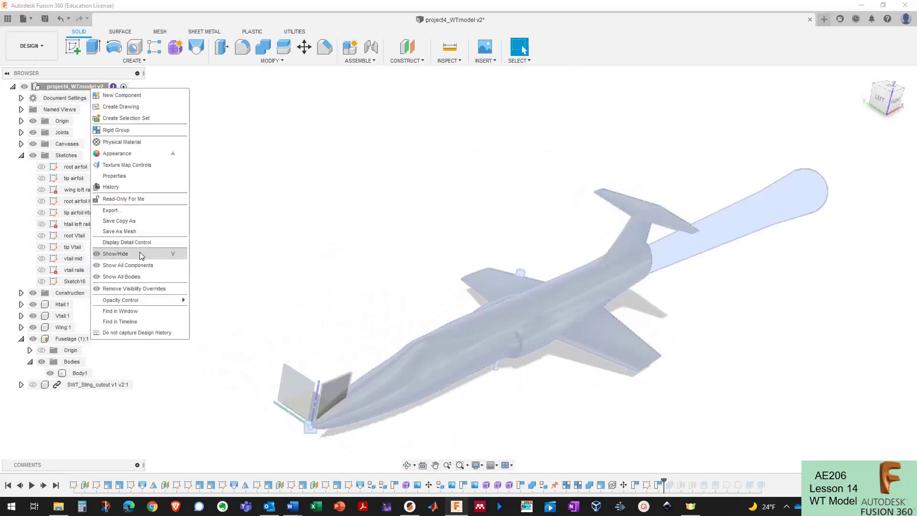
click(139, 231)
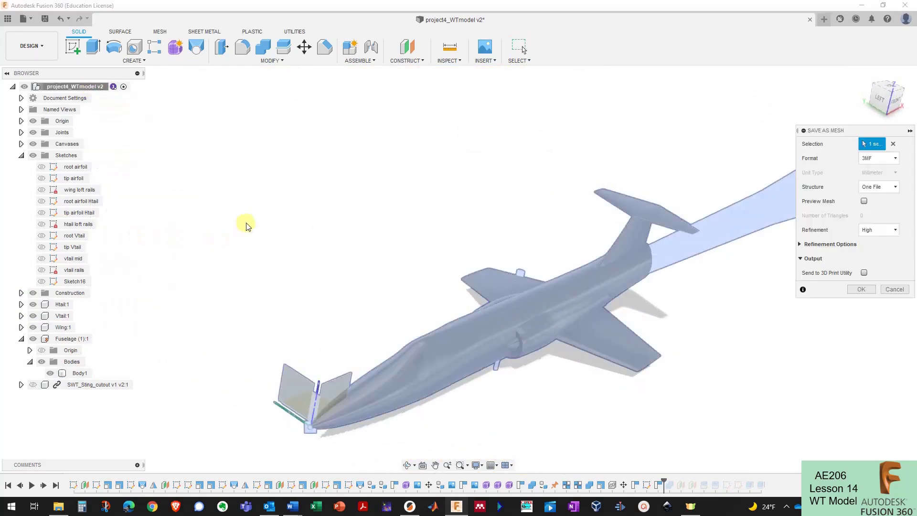
click(860, 288)
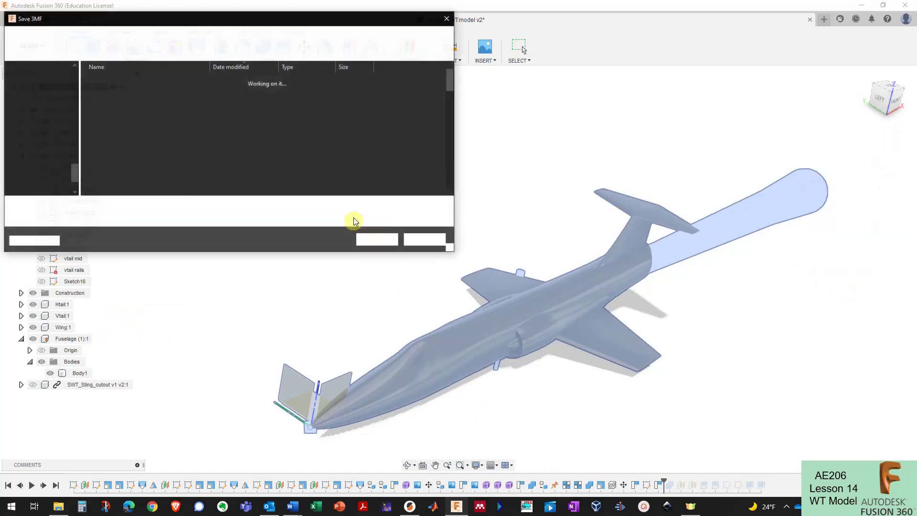
click(127, 207)
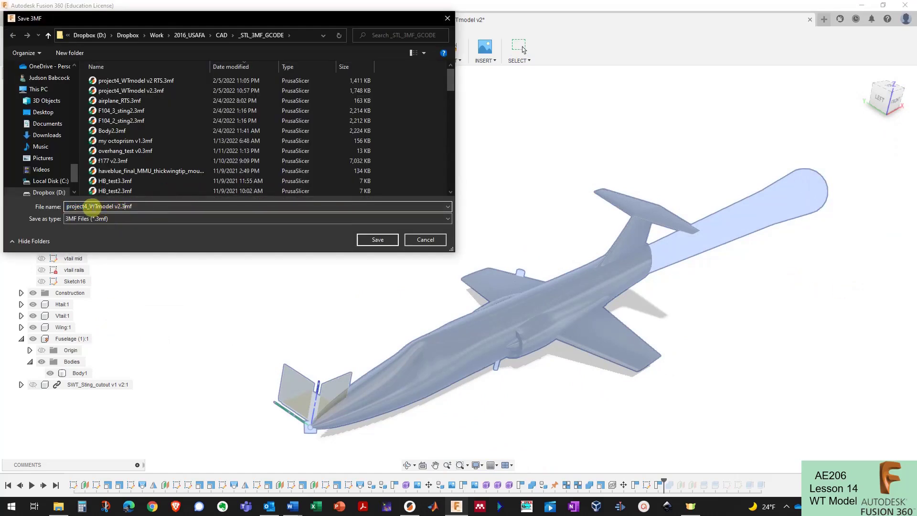
drag(89, 207, 114, 209)
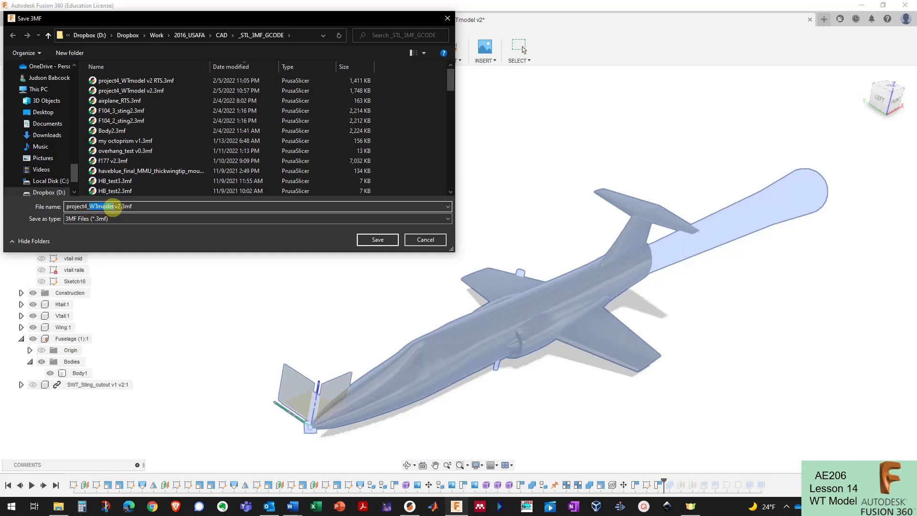
text(displaymo)
key(Return)
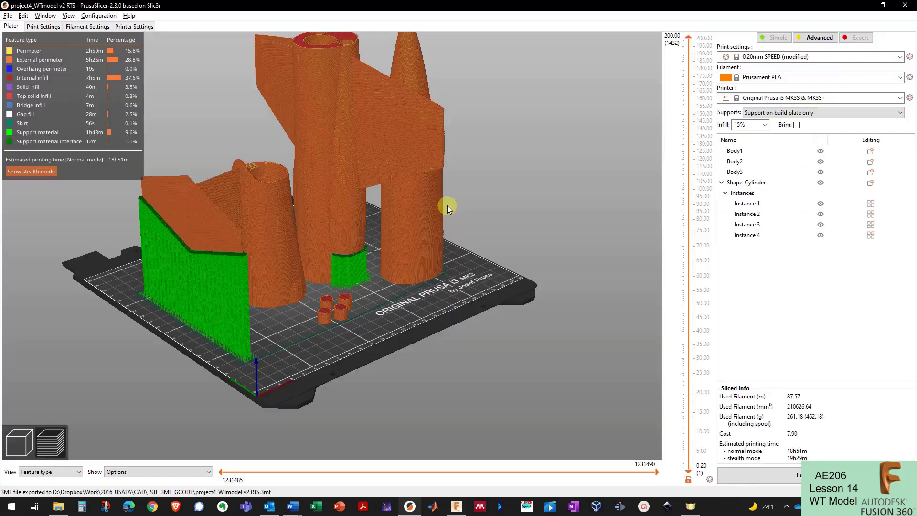
Step: Switch to PrusaSlicer, start a new project with all objects removed, and load project4_displaymodel v2.3mf
click(8, 16)
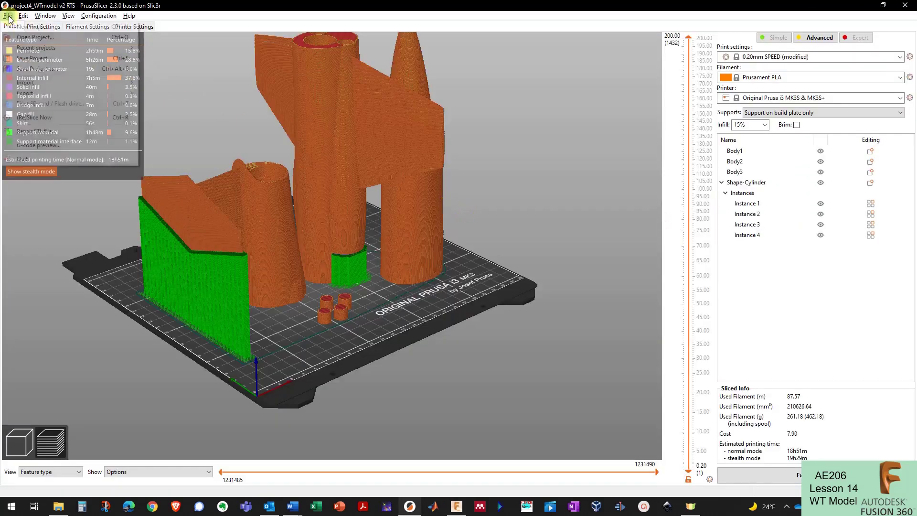
click(30, 27)
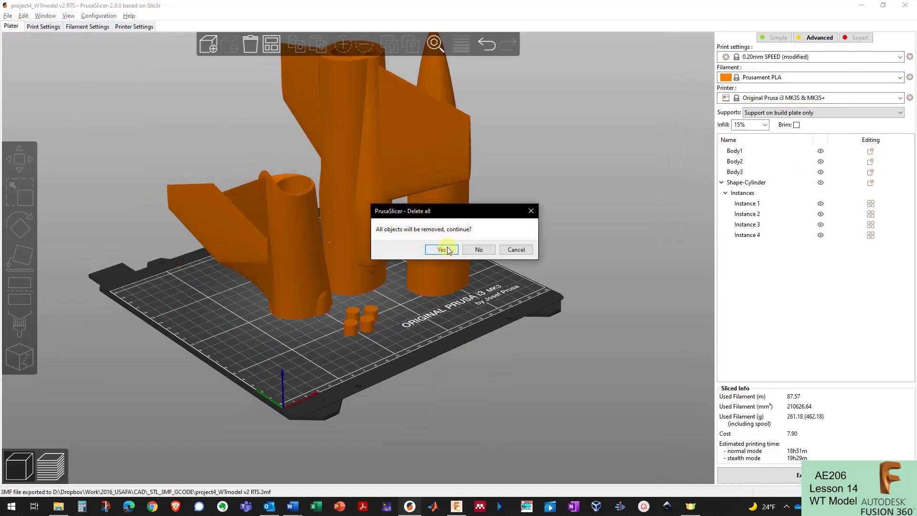
click(441, 249)
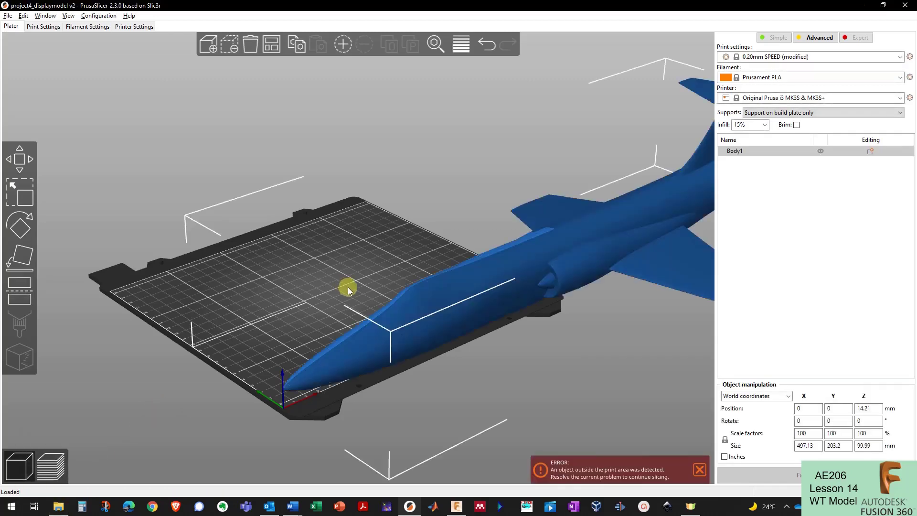
click(340, 283)
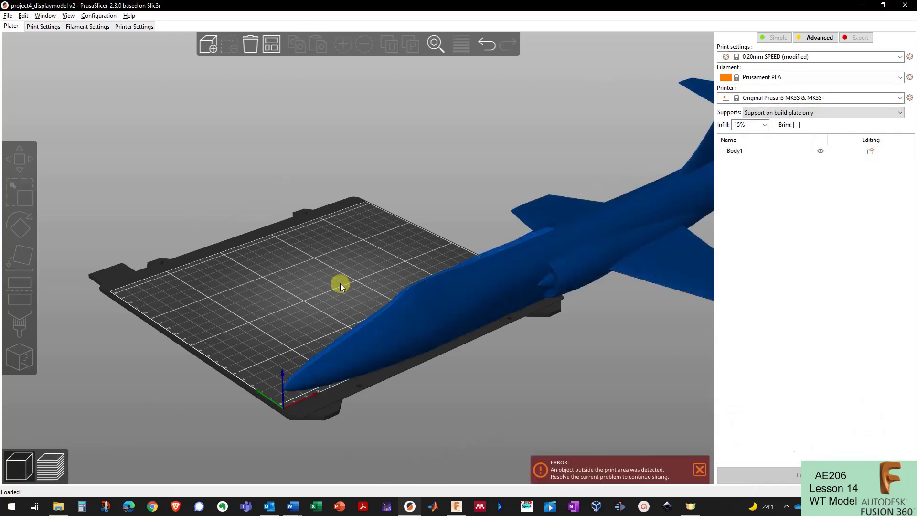
Step: Move the full-size airplane across the print bed to about X -145, Y 98 mm
click(416, 297)
drag(308, 282, 438, 386)
drag(535, 329, 362, 254)
mouse_move(346, 320)
mouse_down()
mouse_move(365, 325)
mouse_move(357, 294)
mouse_move(335, 319)
mouse_up()
scroll(350, 257, up, 5)
scroll(365, 314, down, 2)
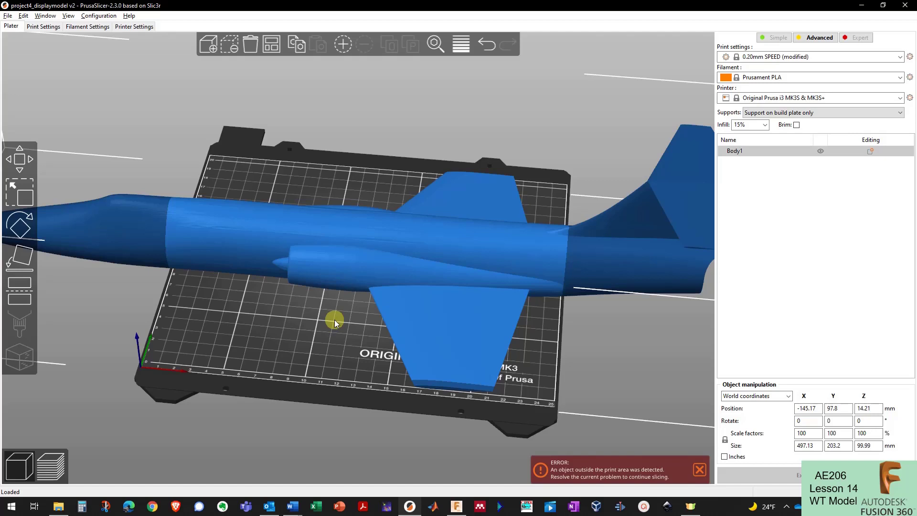
drag(366, 323, 336, 330)
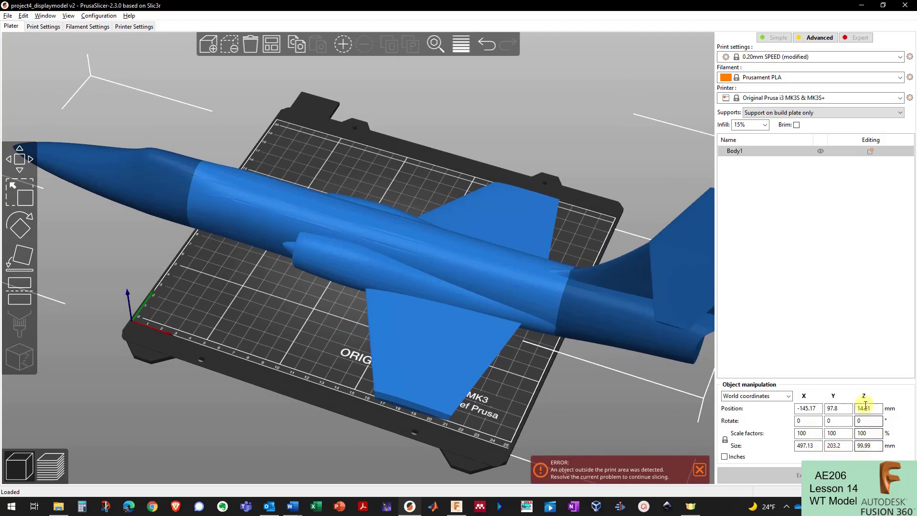
Step: Scale the airplane uniformly to a Y size of 100 mm and move it to about X 1, Y 115 mm
drag(618, 394, 782, 454)
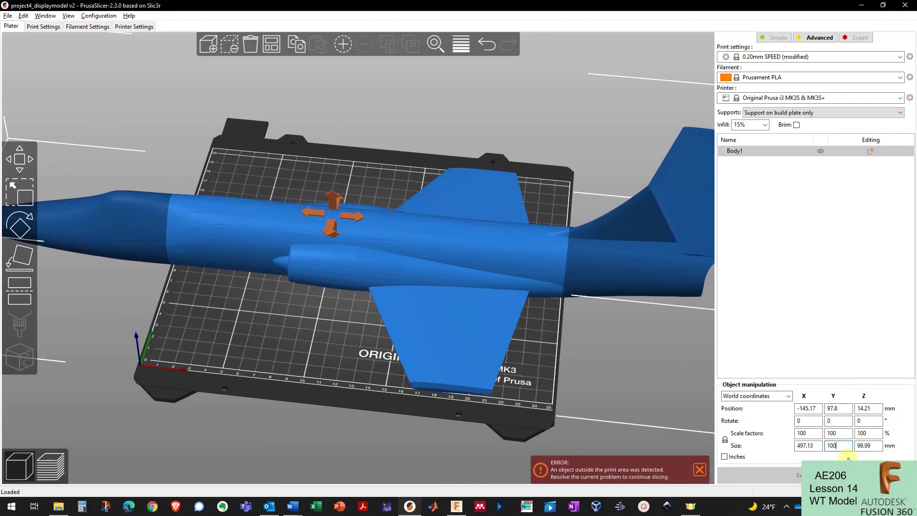
key(Return)
drag(228, 246, 455, 254)
mouse_move(466, 362)
mouse_down()
mouse_move(446, 337)
mouse_move(465, 368)
mouse_up()
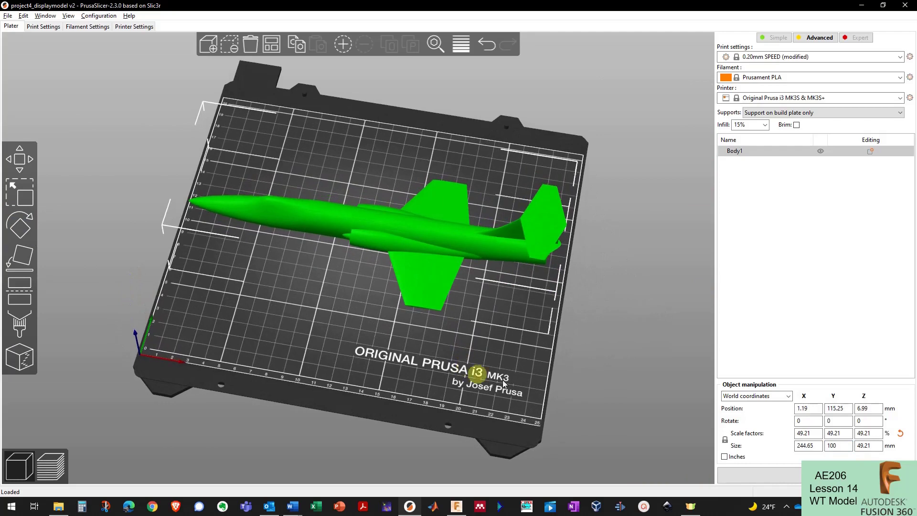
Step: Scale the airplane uniformly to a Y size of 80 mm and move it to about X 14, Y 116 mm
click(805, 434)
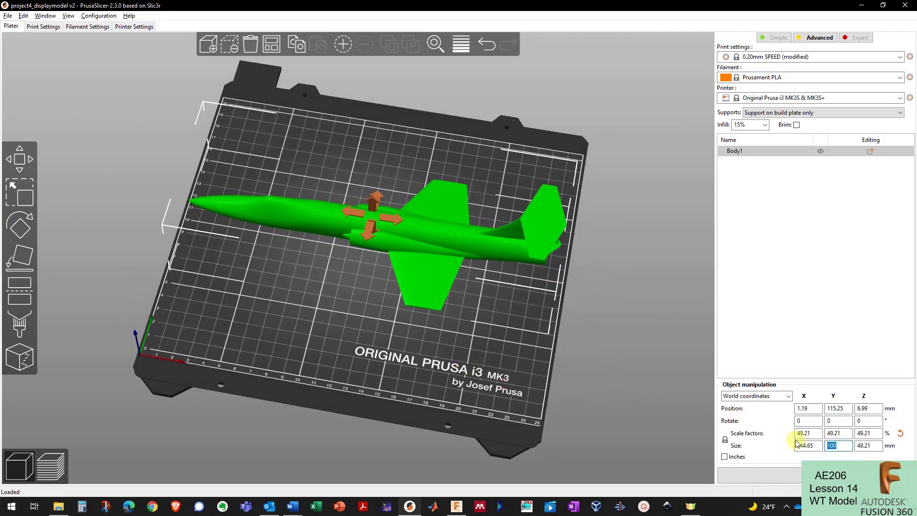
text(80)
key(Return)
drag(395, 235, 416, 239)
drag(425, 348, 404, 337)
Step: Scale the airplane uniformly to a Y size of 70 mm and move it to about X 40, Y 116 mm
click(859, 453)
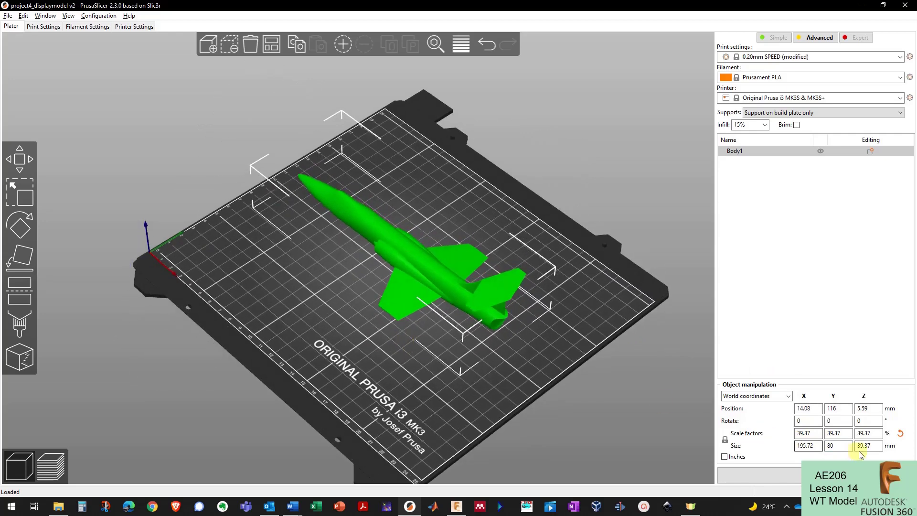
text(70)
key(Return)
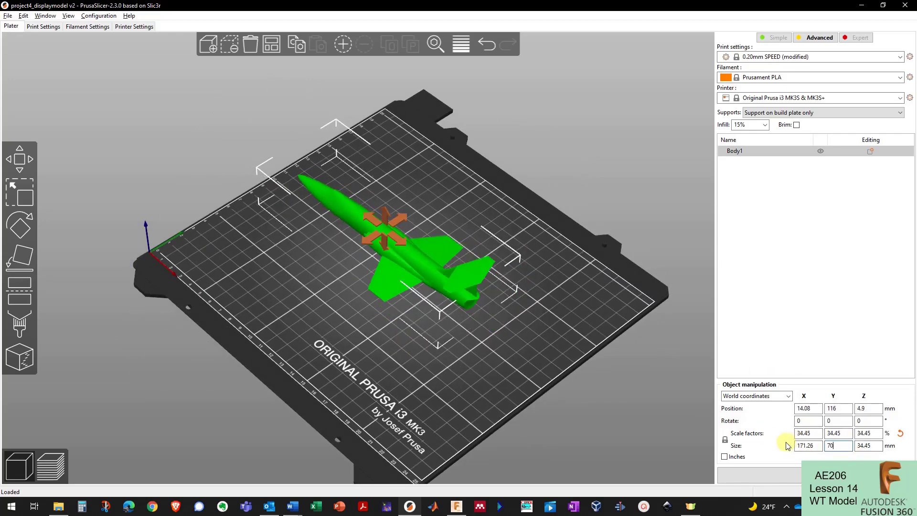
click(483, 303)
click(483, 299)
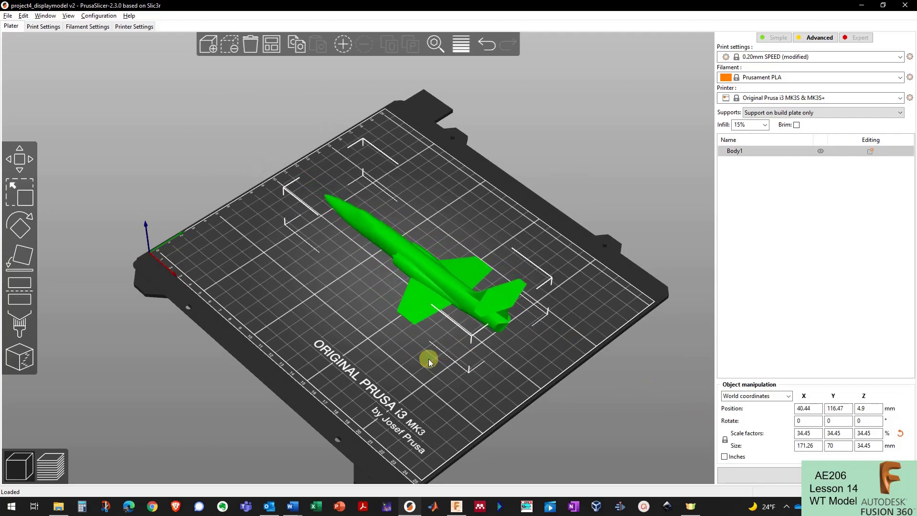
Step: Deselect the scaled airplane and slice it lying flat with supports on the build plate only
drag(428, 359, 455, 350)
click(408, 362)
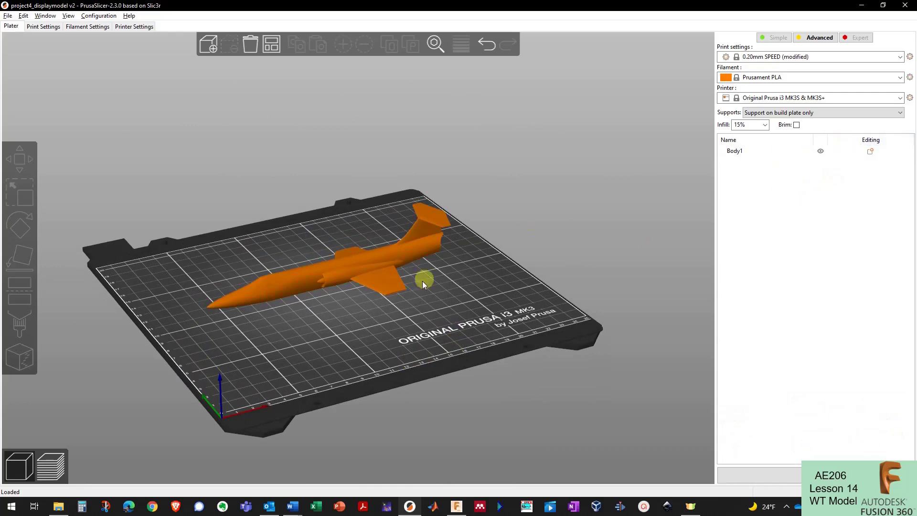
click(779, 477)
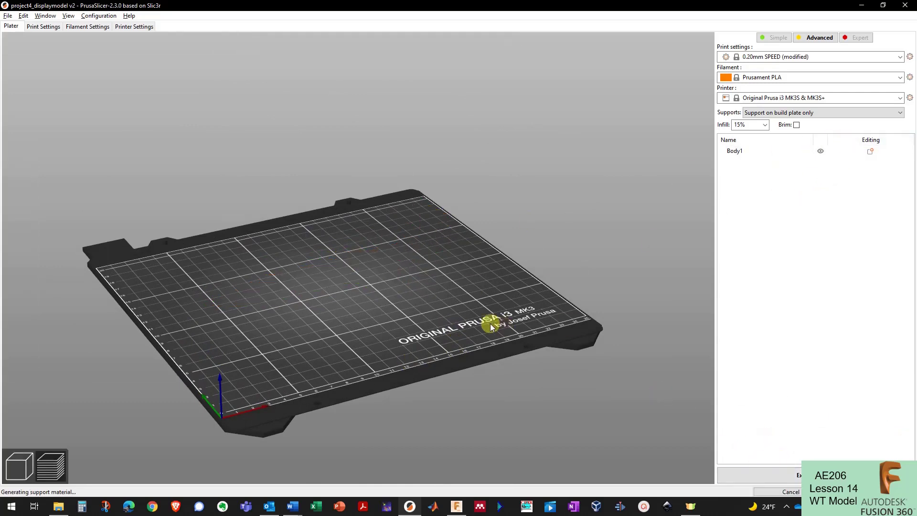
Step: Return the flat-lying airplane to the model view and rotate it nose-up about the Y axis to a height of about 121 mm
scroll(301, 296, up, 5)
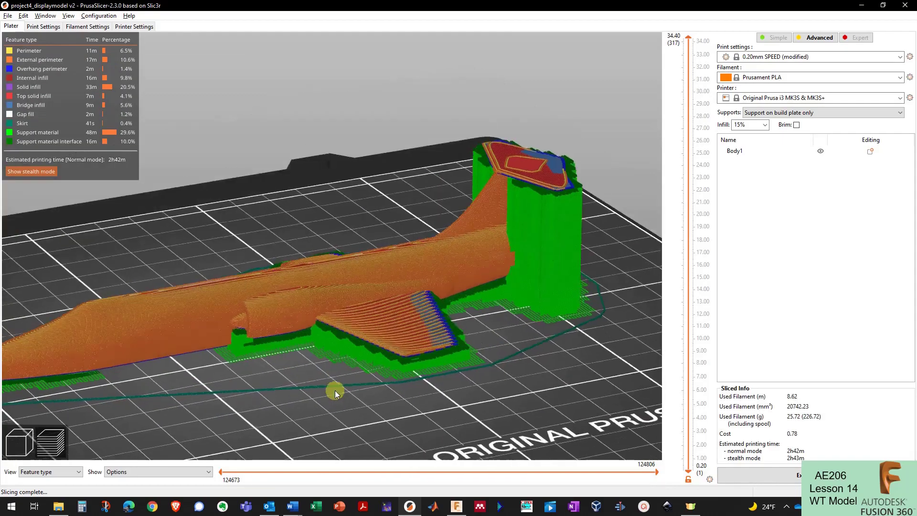
drag(334, 391, 378, 370)
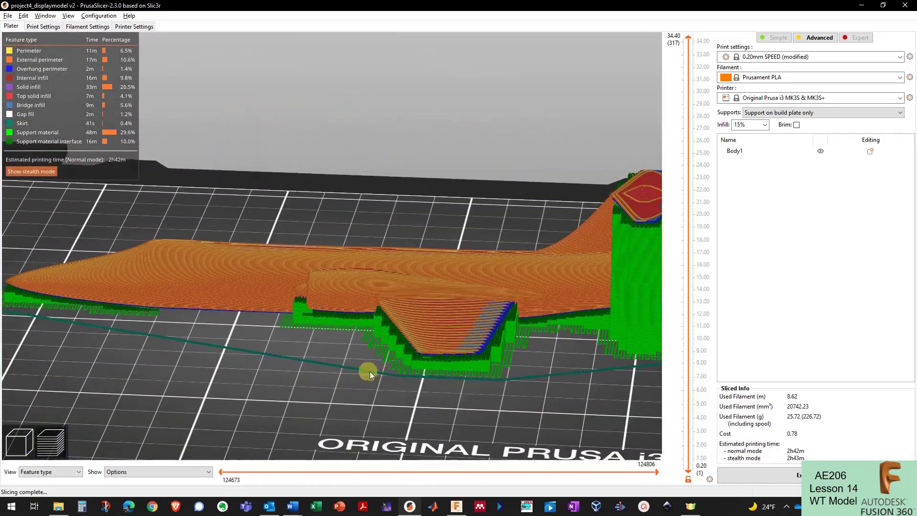
click(21, 443)
drag(190, 409, 329, 374)
click(385, 322)
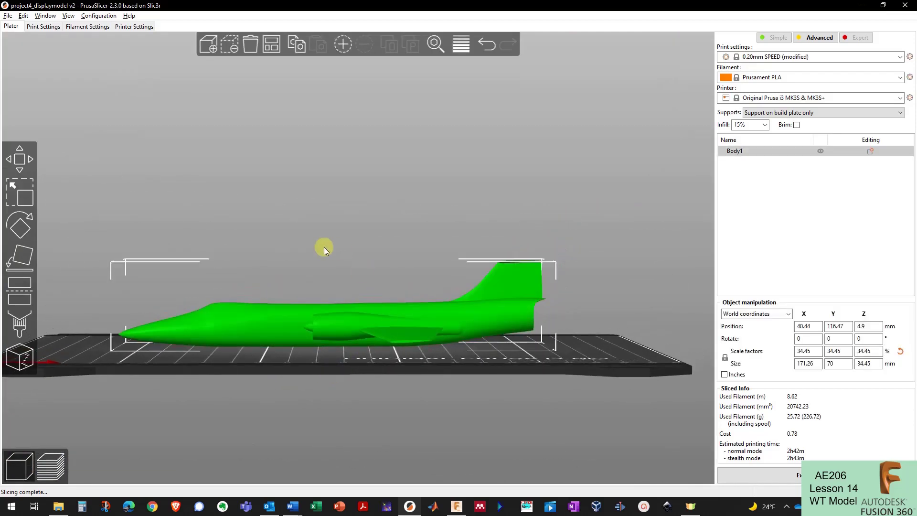
scroll(333, 383, down, 3)
click(20, 225)
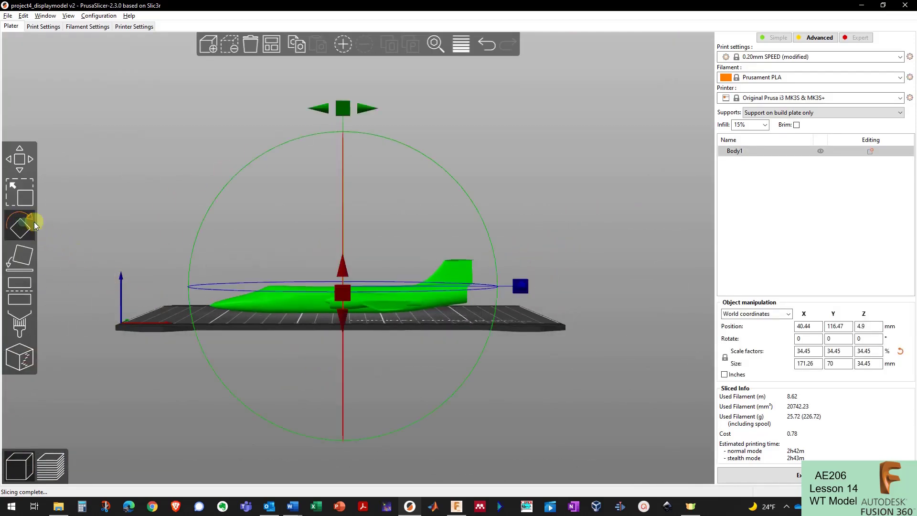
drag(339, 119, 485, 157)
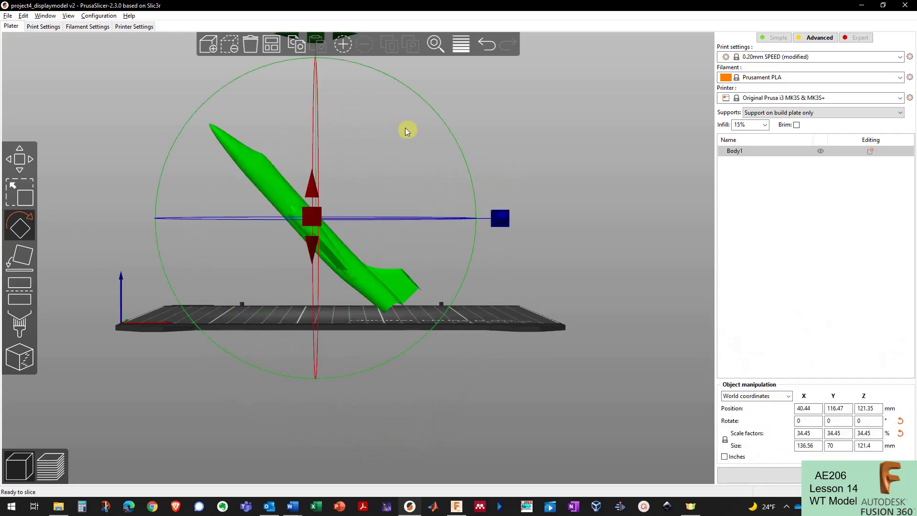
Step: Tilt the airplane more steeply about the Y axis to a height of about 136 mm and deselect it
middle_drag(426, 368, 395, 481)
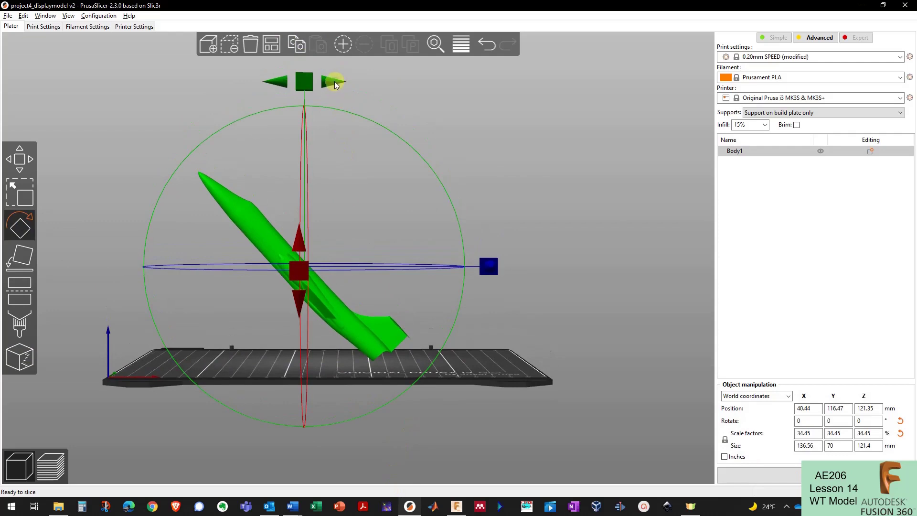
drag(335, 84, 336, 80)
click(517, 245)
drag(461, 344, 340, 207)
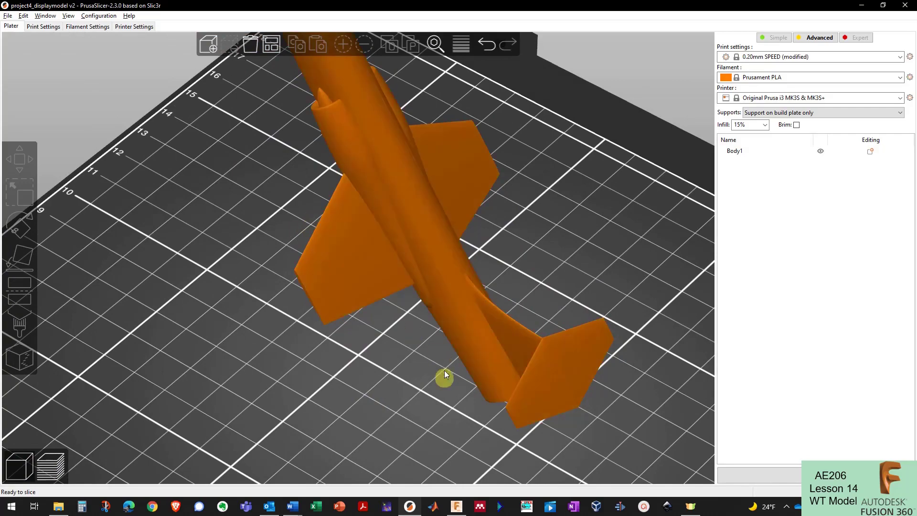
drag(444, 371, 420, 370)
Step: Set the support overhang threshold to 15° and slice the tilted airplane
click(736, 152)
click(48, 27)
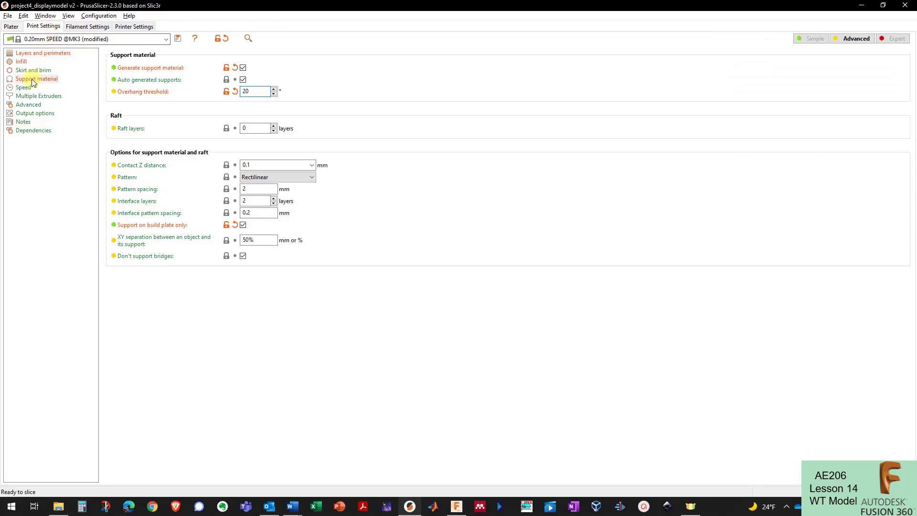
double_click(254, 91)
text(15)
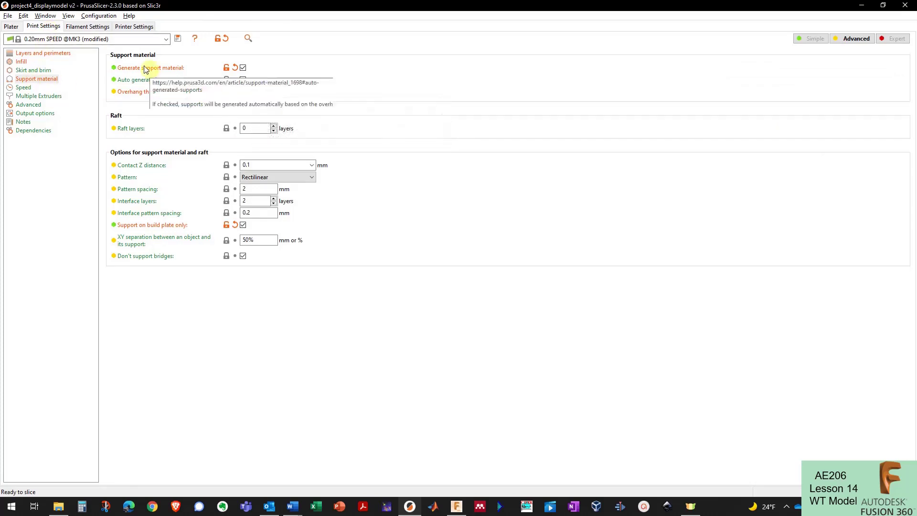
click(11, 26)
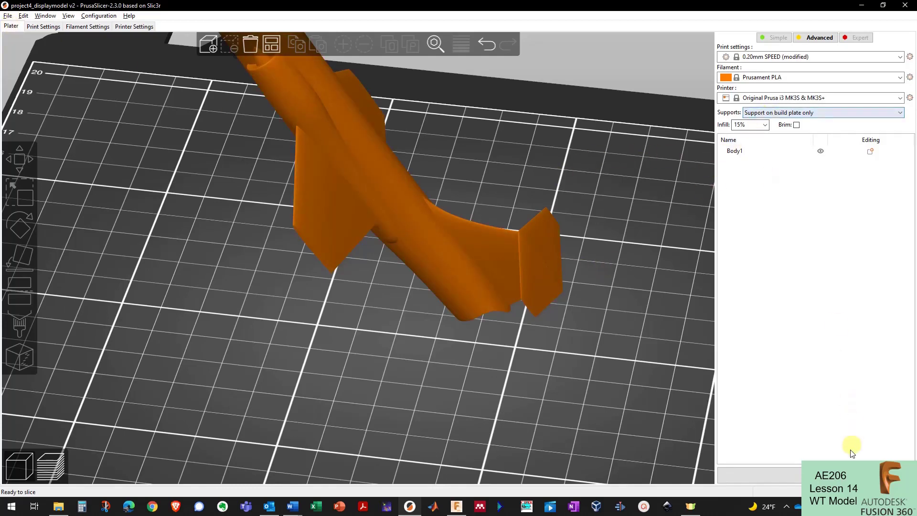
click(824, 475)
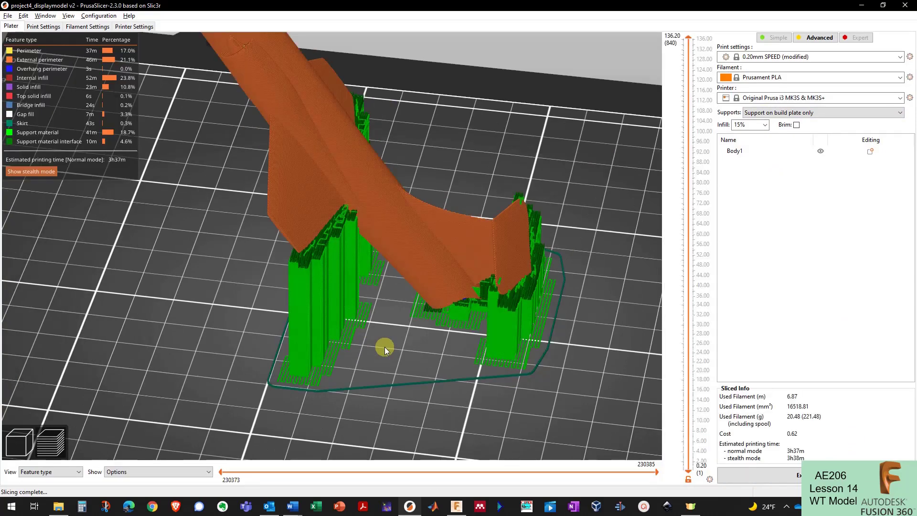
Step: Examine the supports under the wings and tail, and the lowest sliced layers at the fuselage's rear end in side view
drag(385, 347, 362, 243)
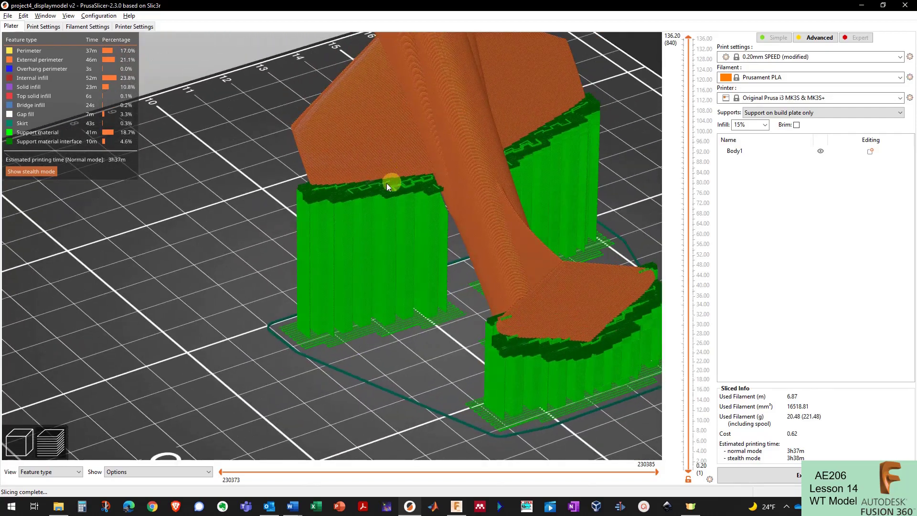
mouse_move(416, 379)
mouse_down()
mouse_move(448, 380)
mouse_move(418, 375)
mouse_move(413, 411)
mouse_move(437, 271)
mouse_move(438, 329)
mouse_move(459, 378)
mouse_move(370, 379)
mouse_move(343, 355)
mouse_move(338, 335)
mouse_up()
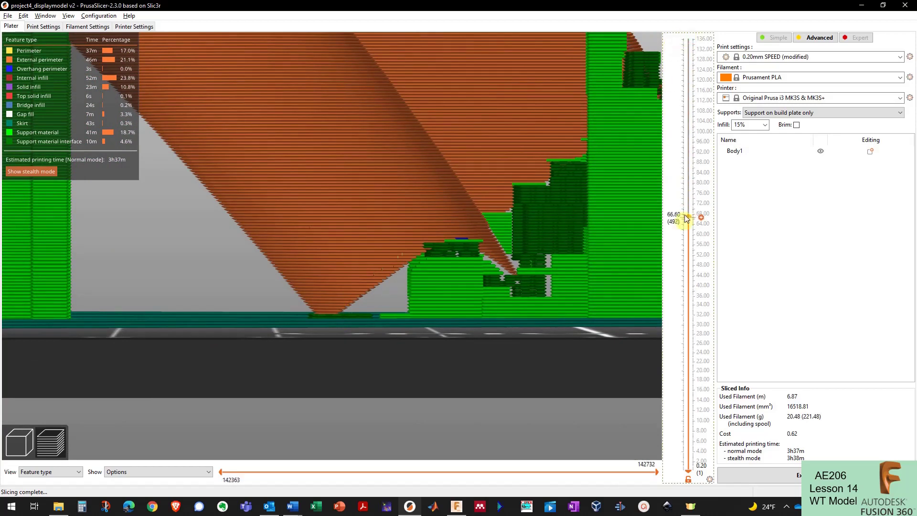
drag(691, 327, 710, 469)
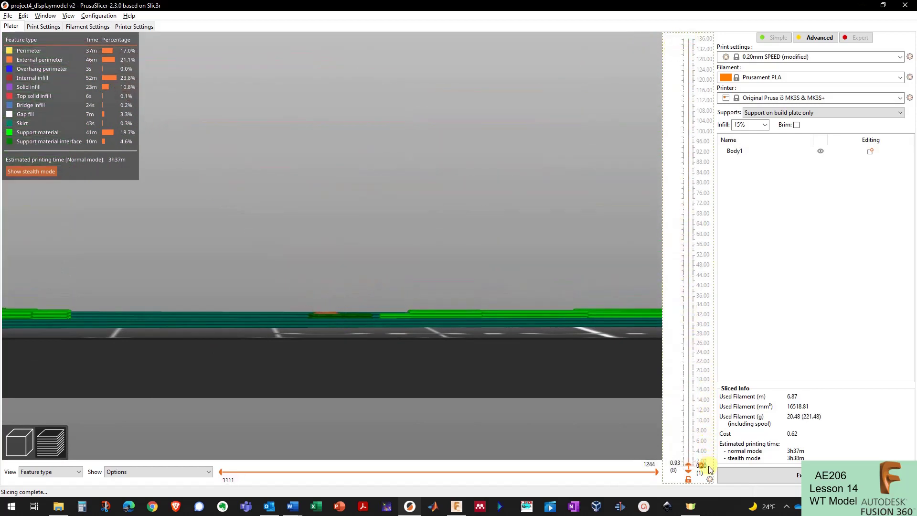
scroll(710, 469, up, 5)
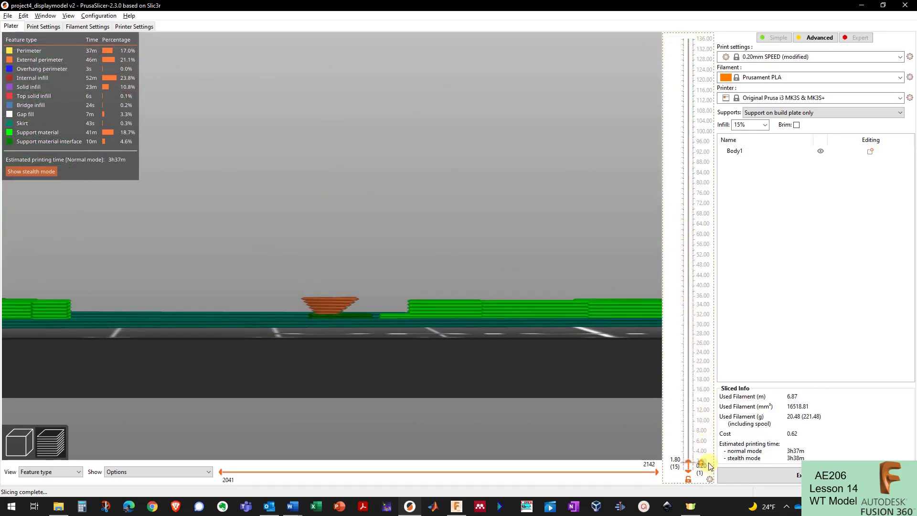
scroll(710, 463, up, 5)
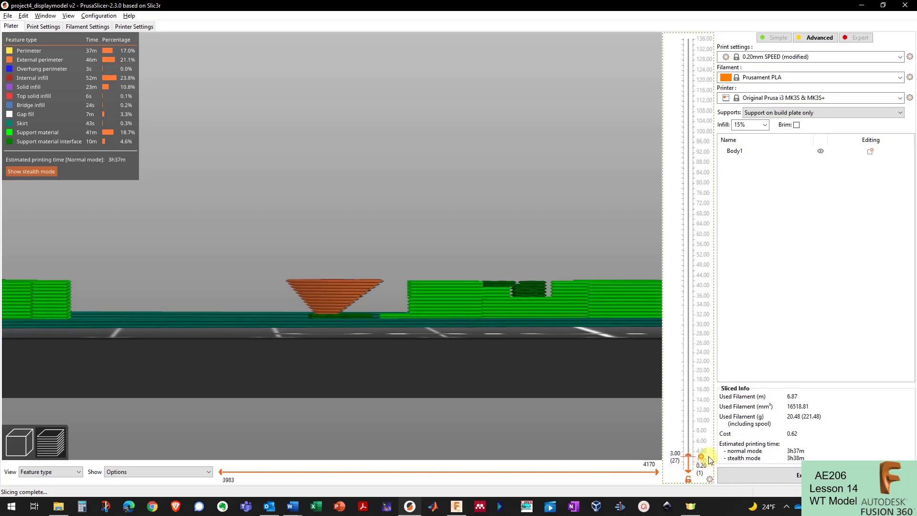
scroll(710, 460, up, 11)
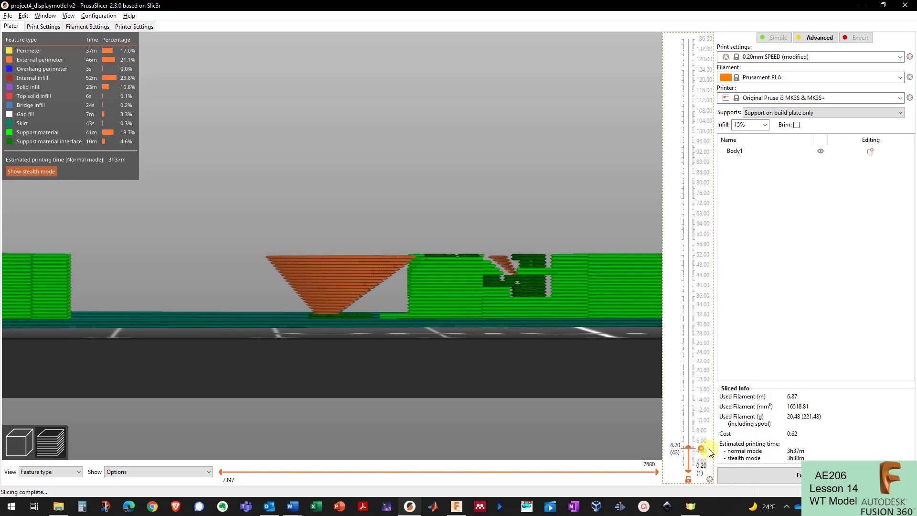
scroll(711, 452, up, 9)
scroll(710, 452, down, 20)
scroll(710, 452, up, 20)
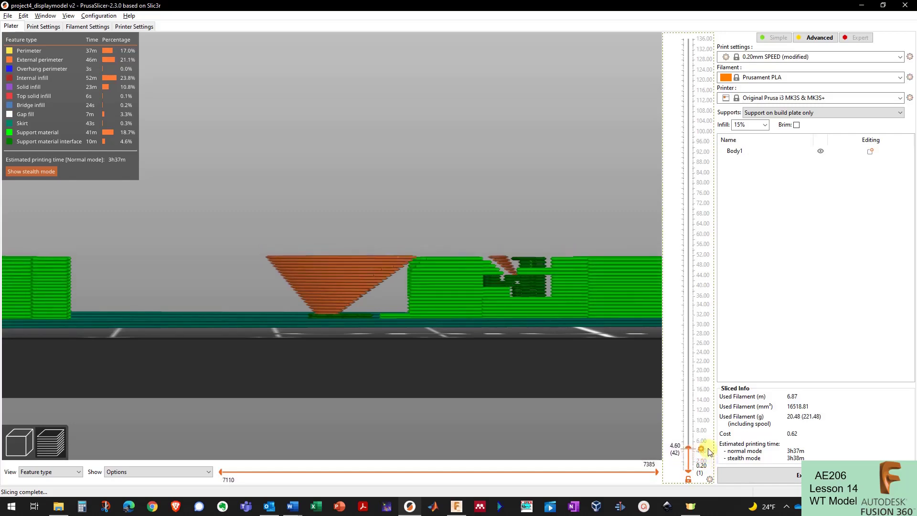
Step: Inspect how the fuselage's rear tip rests on its supports in the layers between about 3.8 and 6.1 mm
drag(412, 276, 407, 342)
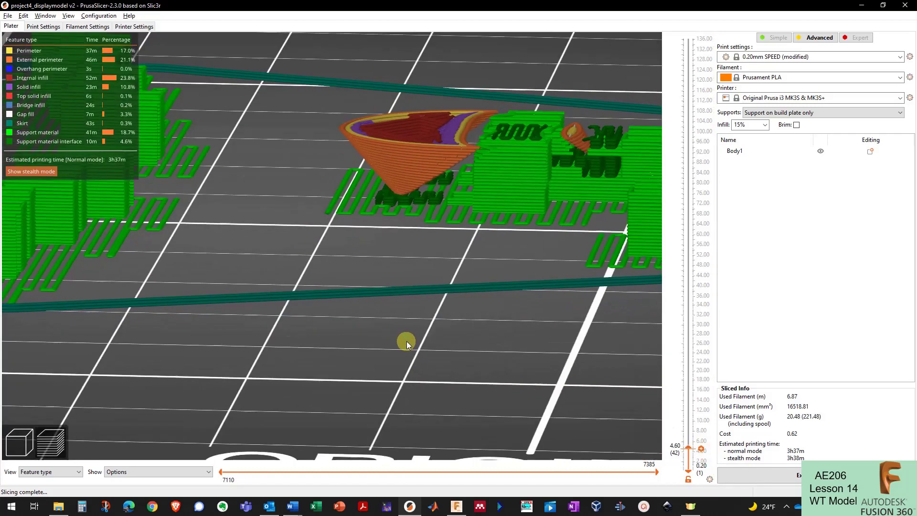
middle_drag(478, 148, 414, 414)
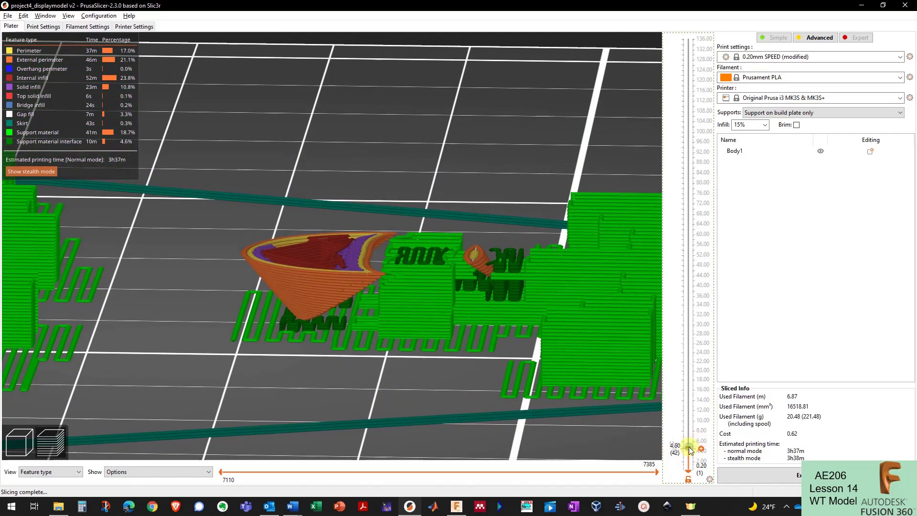
scroll(690, 450, up, 5)
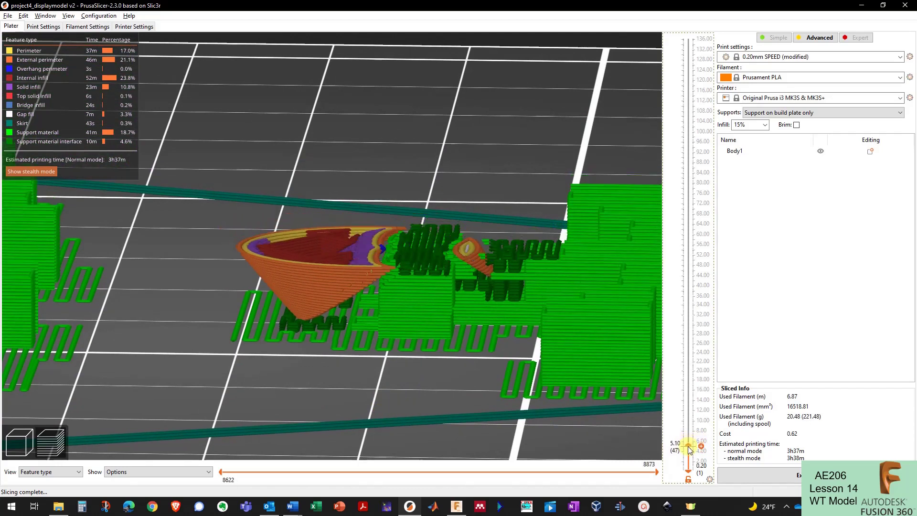
scroll(690, 450, up, 10)
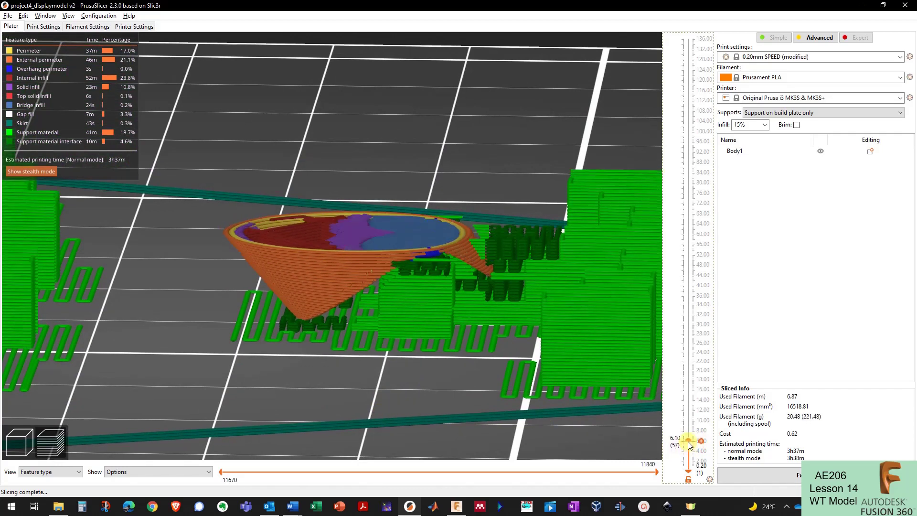
drag(494, 417, 460, 296)
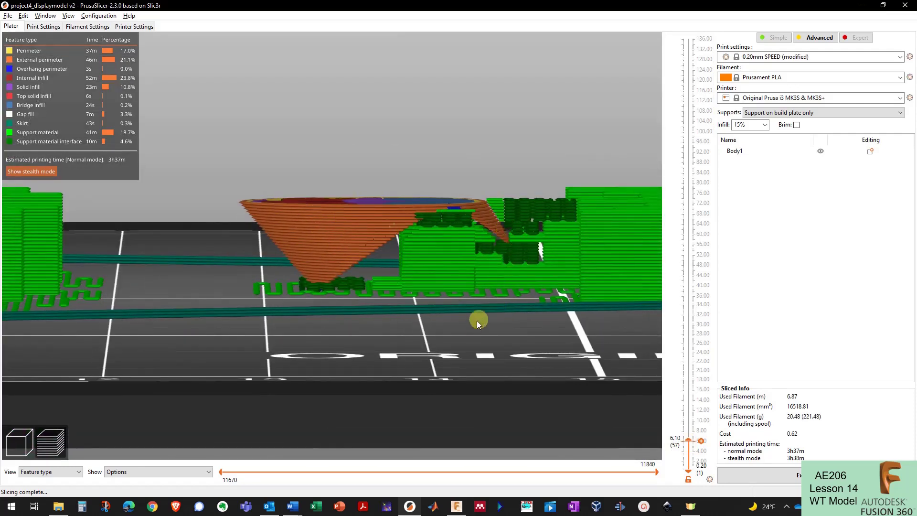
drag(478, 323, 590, 304)
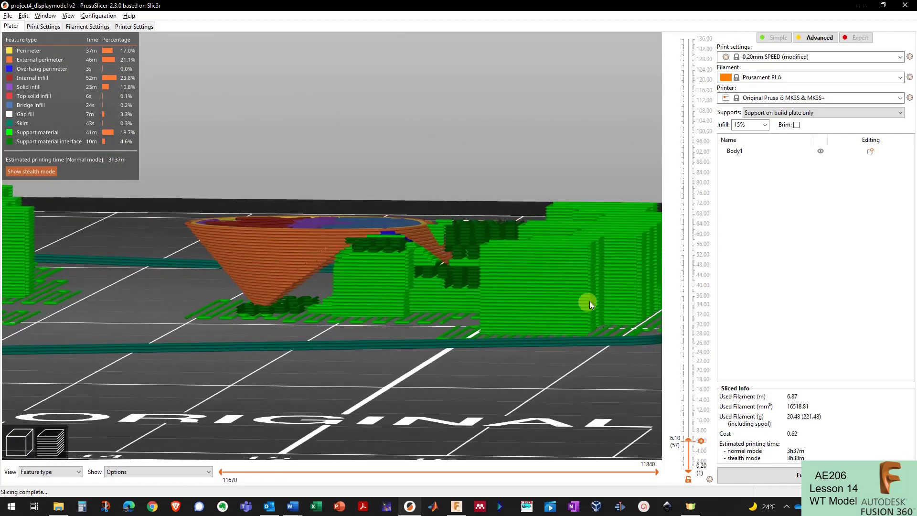
drag(691, 443, 688, 454)
drag(268, 322, 361, 272)
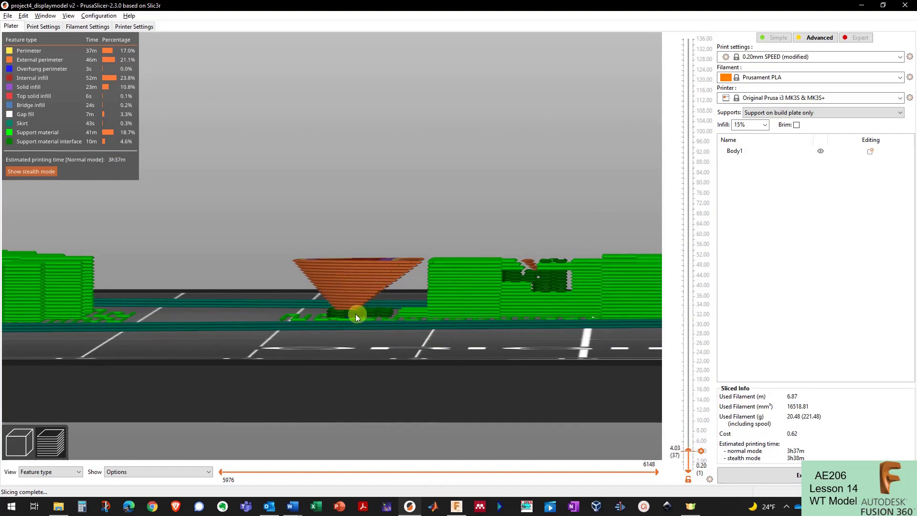
drag(363, 345, 368, 348)
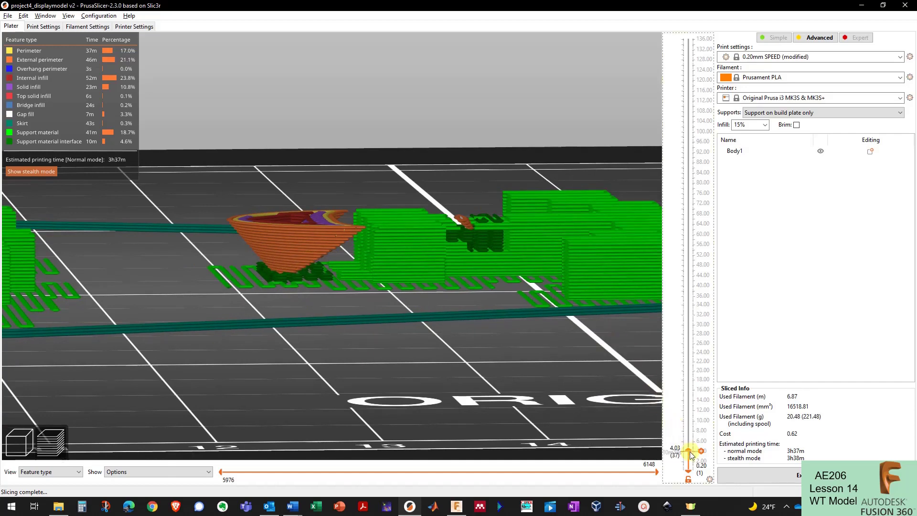
mouse_move(688, 452)
mouse_down()
mouse_move(685, 421)
mouse_move(684, 455)
mouse_up()
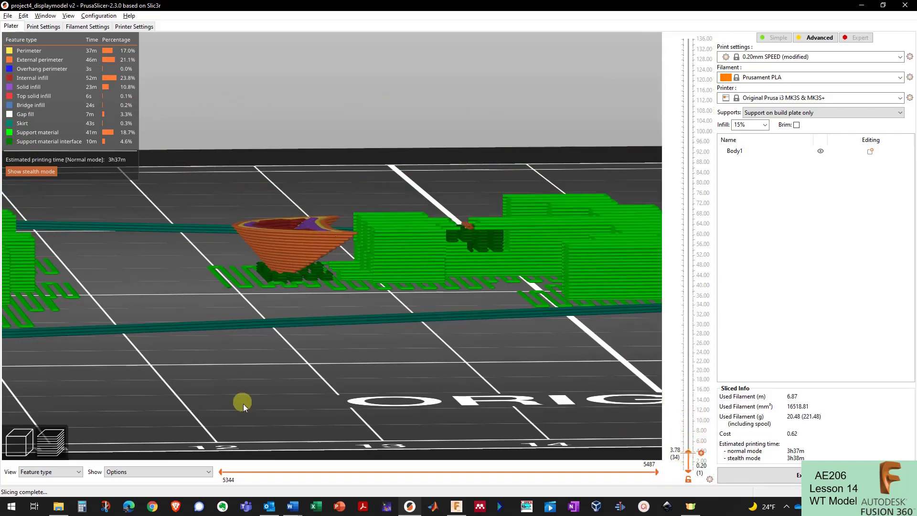
Step: Paint support enforcers along the lower rear edge of the fuselage with a 2.00 sphere brush and slice the airplane again
click(24, 439)
drag(261, 378, 175, 253)
click(194, 240)
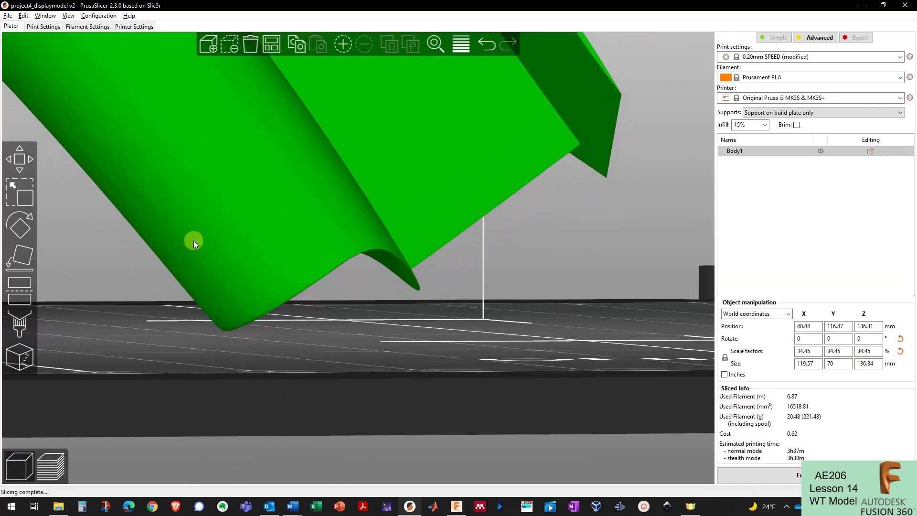
click(19, 320)
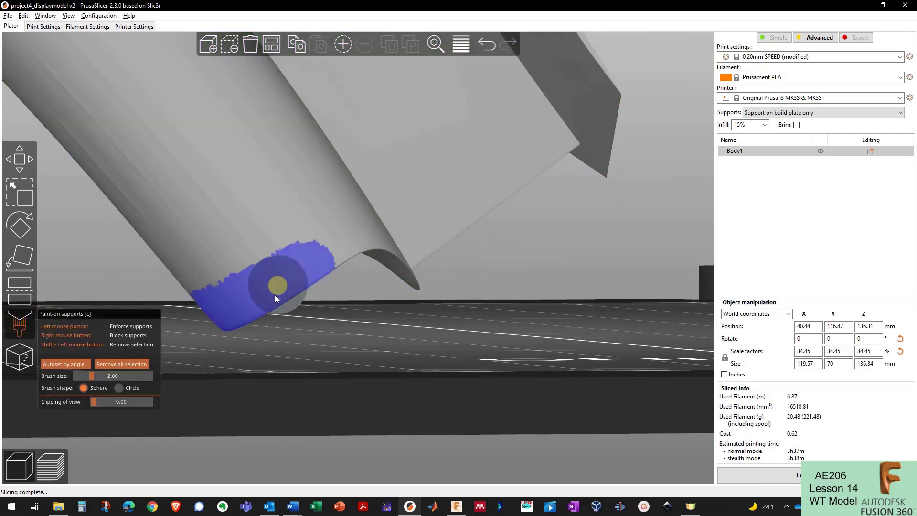
mouse_move(275, 298)
mouse_down()
mouse_move(287, 363)
mouse_move(303, 362)
mouse_move(436, 285)
mouse_move(350, 312)
mouse_move(368, 313)
mouse_up()
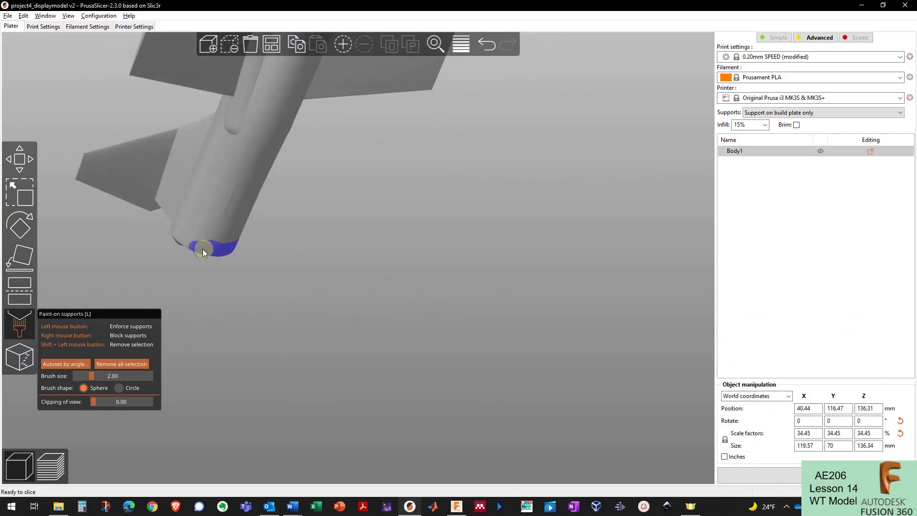
mouse_move(211, 248)
mouse_down()
mouse_move(294, 288)
mouse_move(231, 301)
mouse_move(342, 266)
mouse_move(369, 382)
mouse_up()
click(815, 475)
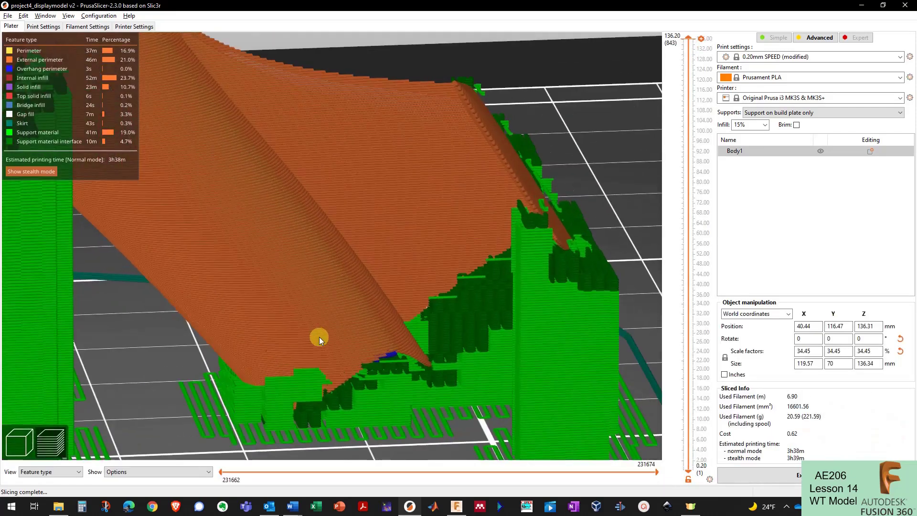
Step: Examine the enforced supports around the fuselage's rear tip through the lowest layers, up to about 2.3 mm
middle_drag(395, 364, 461, 207)
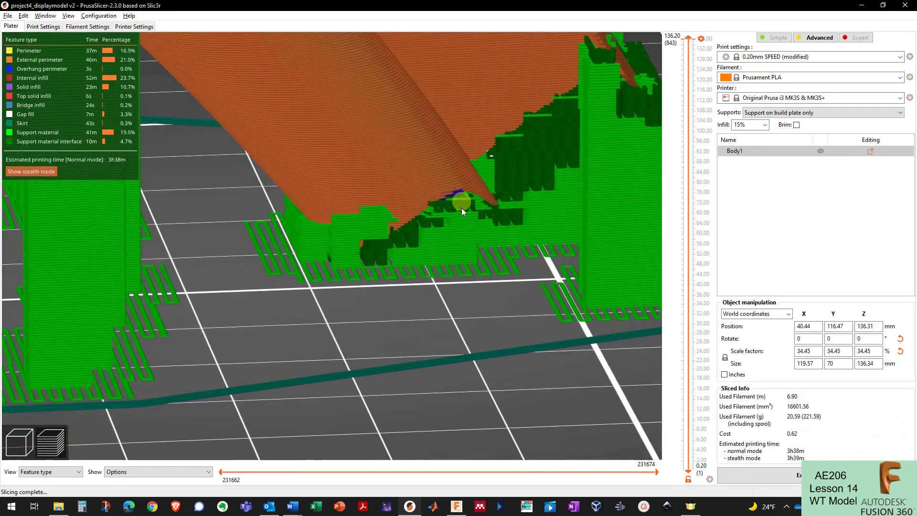
mouse_move(453, 295)
mouse_down()
mouse_move(428, 281)
mouse_move(455, 287)
mouse_up()
middle_drag(455, 306, 411, 436)
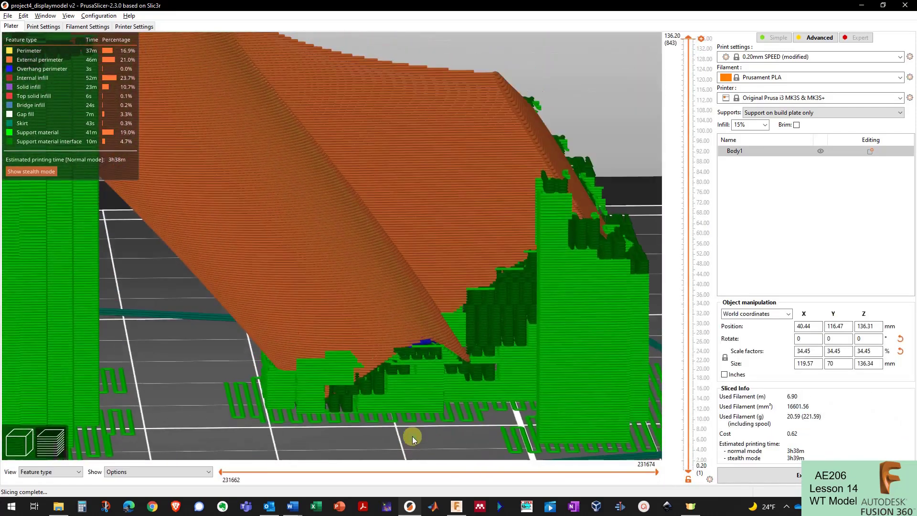
drag(688, 37, 710, 471)
scroll(710, 472, up, 14)
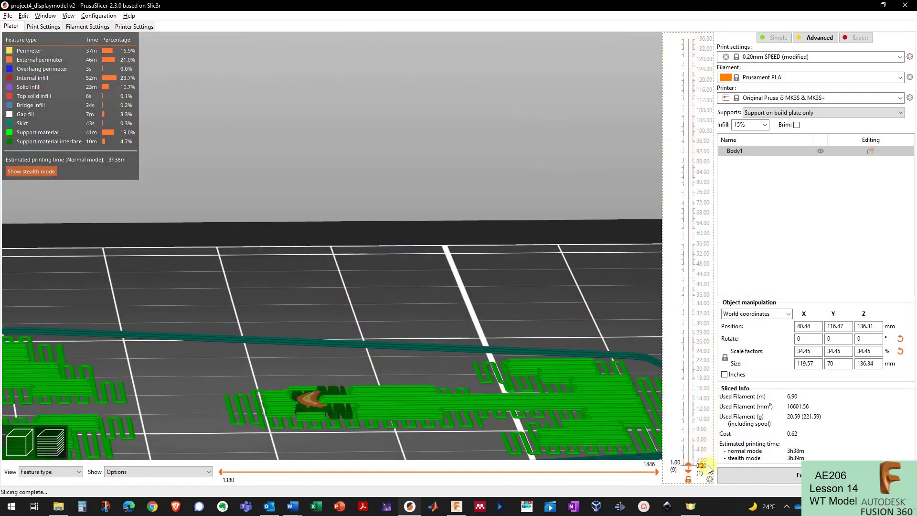
scroll(708, 461, up, 5)
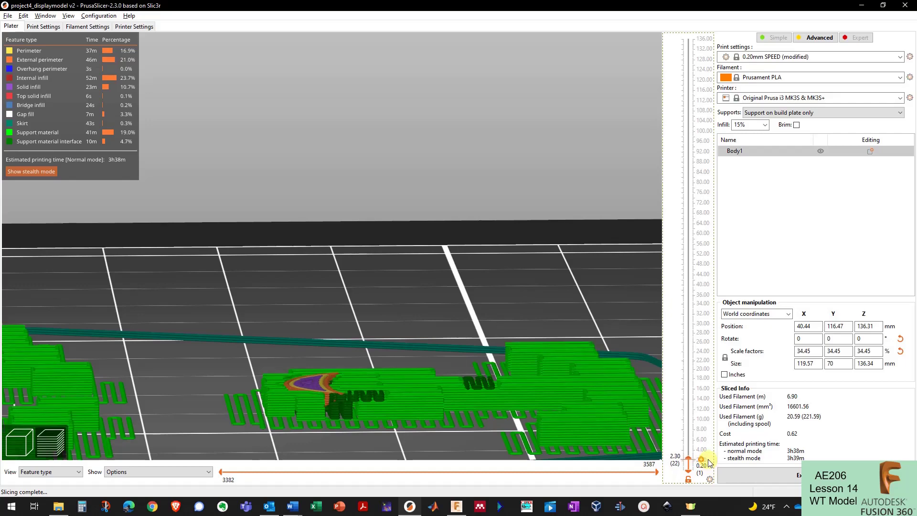
Step: Examine the enforced supports around the fuselage's rear tip and tail through the sliced layers from 2.60 up to 14.30 mm
middle_drag(462, 312, 513, 166)
drag(461, 304, 455, 331)
drag(407, 210, 502, 350)
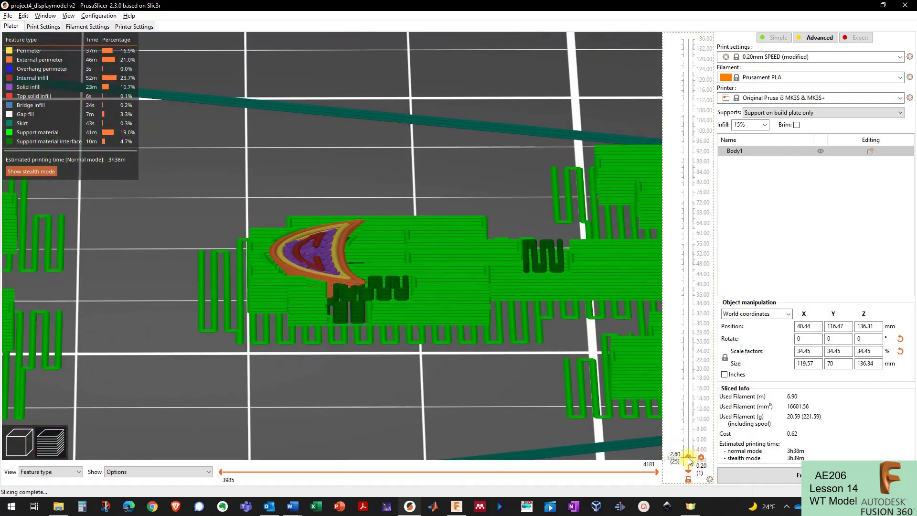
drag(689, 461, 689, 396)
drag(621, 378, 451, 365)
scroll(429, 359, up, 2)
scroll(427, 363, up, 4)
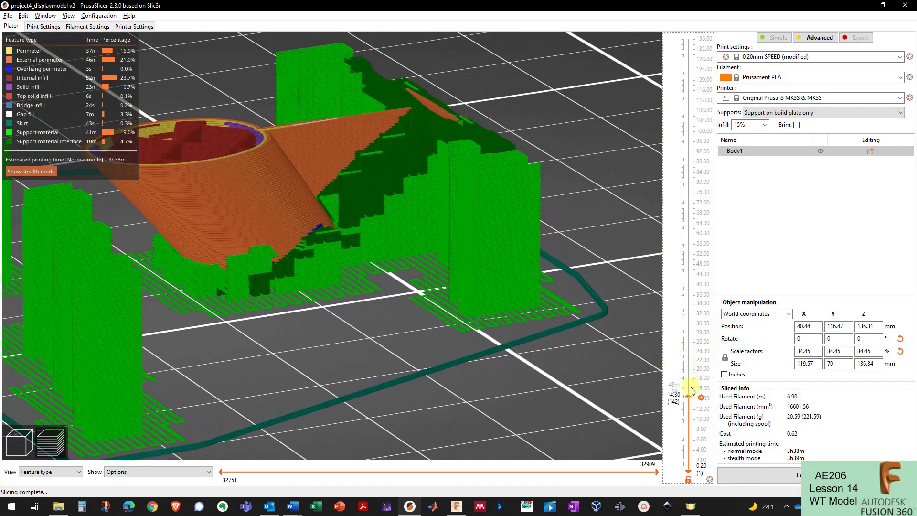
Step: Preview the sliced layers up to 70.00 mm and on to the full 136.20 mm, inspecting the whole airplane with its supports
drag(692, 390, 679, 209)
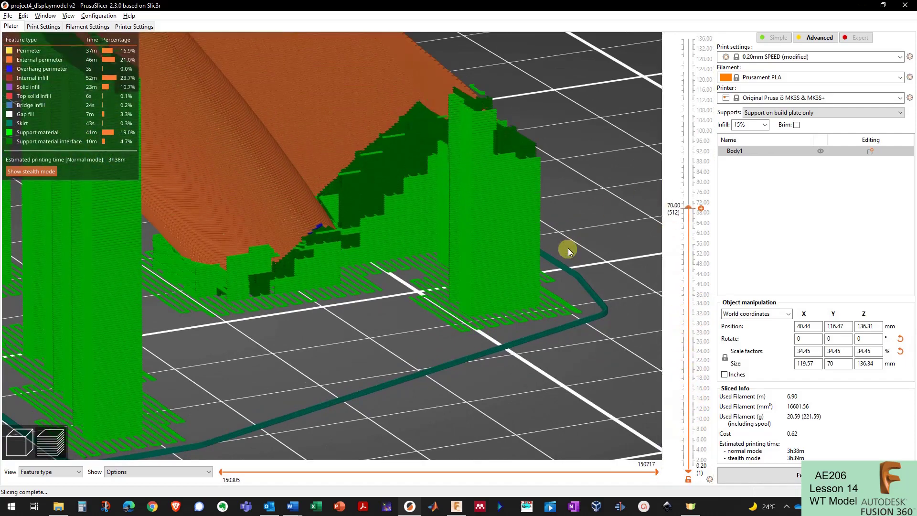
scroll(568, 252, down, 12)
drag(521, 278, 469, 298)
middle_drag(469, 298, 463, 394)
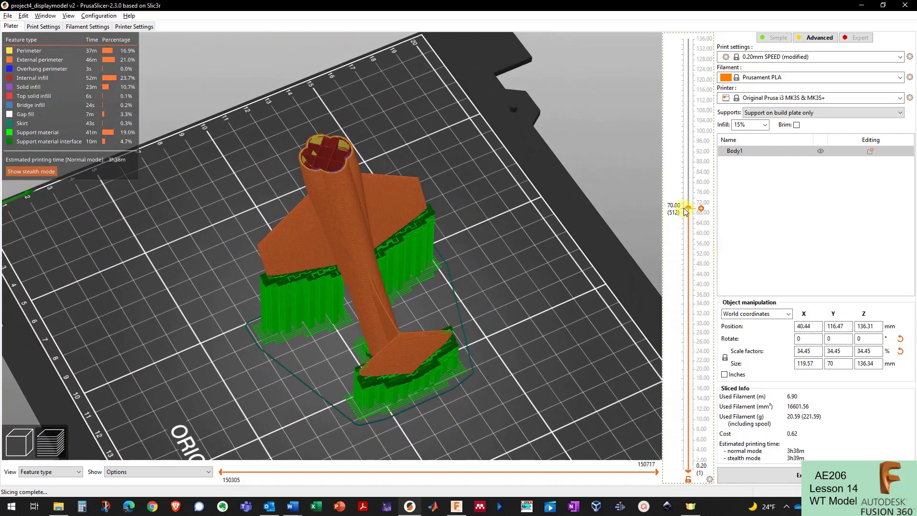
drag(685, 211, 687, 39)
drag(521, 225, 467, 277)
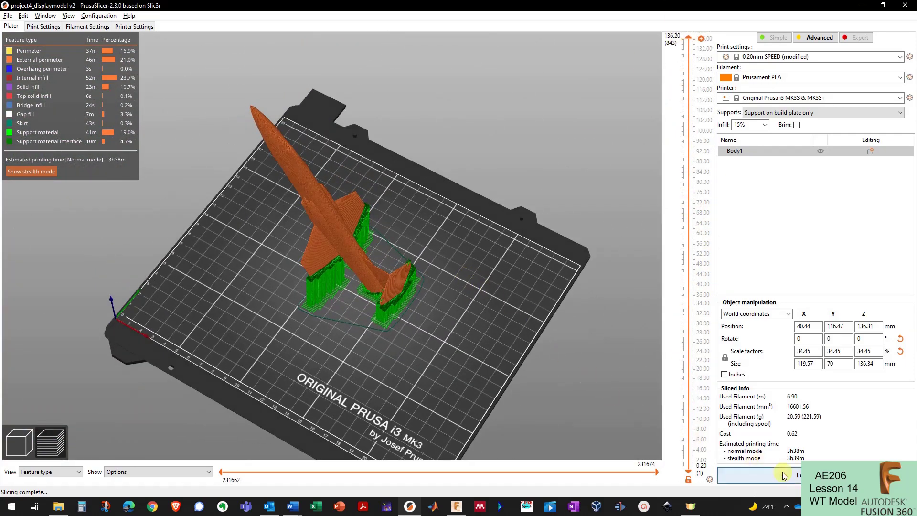
drag(496, 354, 314, 199)
drag(400, 271, 372, 287)
Step: Switch to the Project 4 document in Word and review the submission list: .f3d, .f3z and .3mf files and the selfie
key(alt+Tab)
click(193, 259)
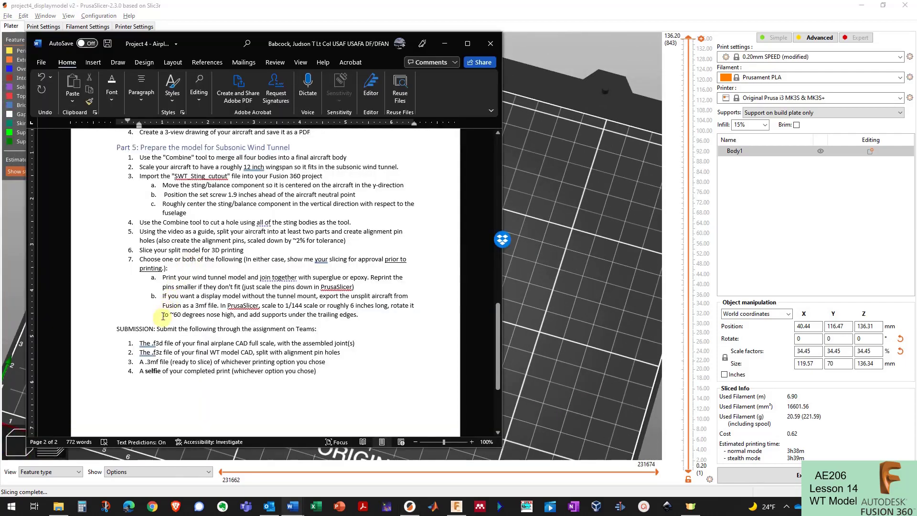
double_click(160, 343)
click(189, 251)
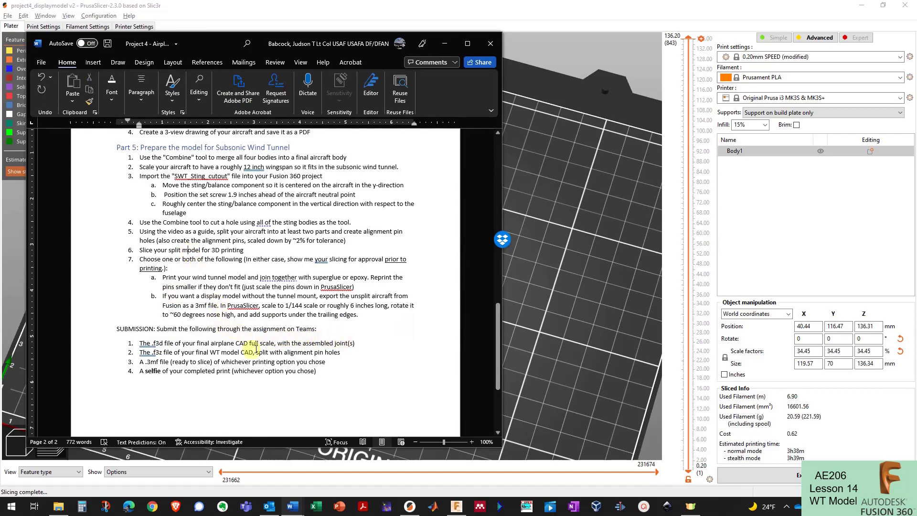
double_click(160, 353)
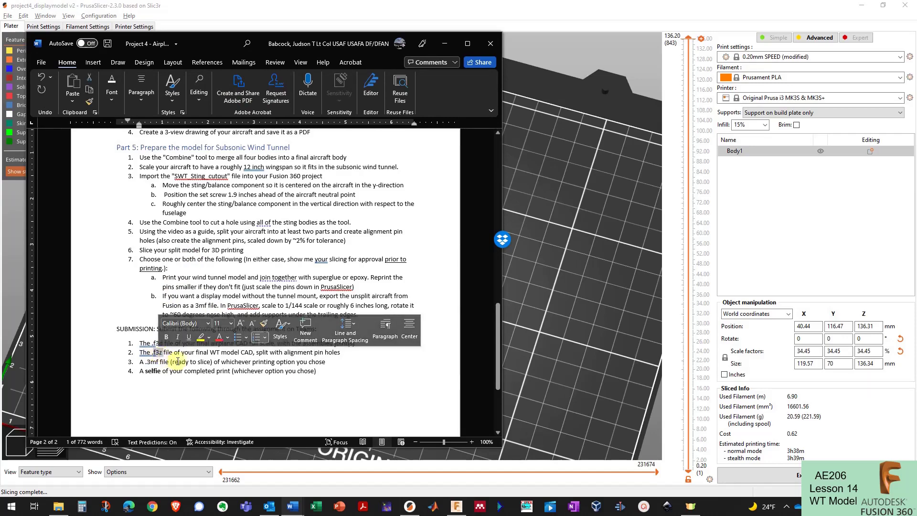
click(193, 353)
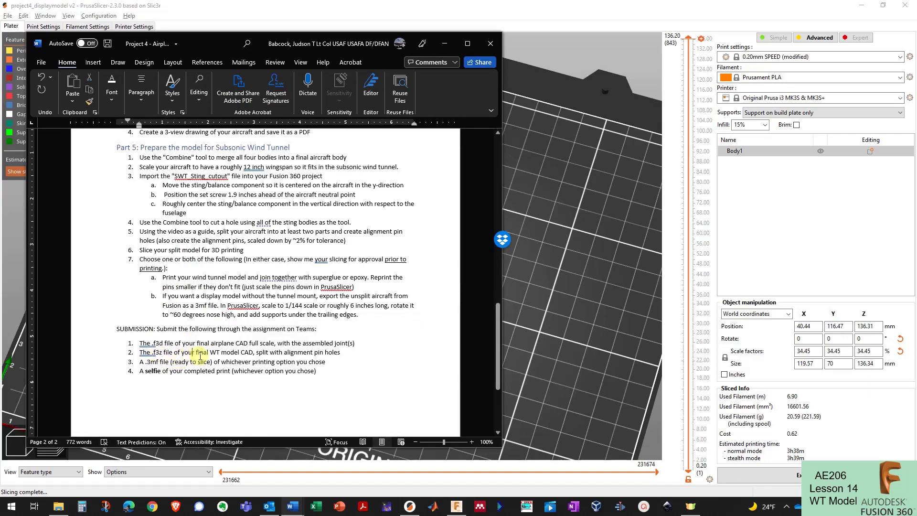
click(254, 352)
text(,)
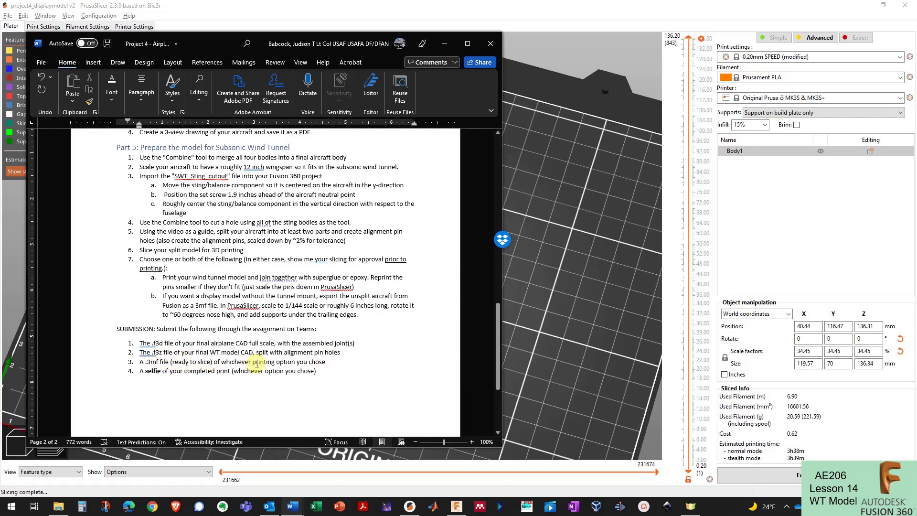
double_click(152, 371)
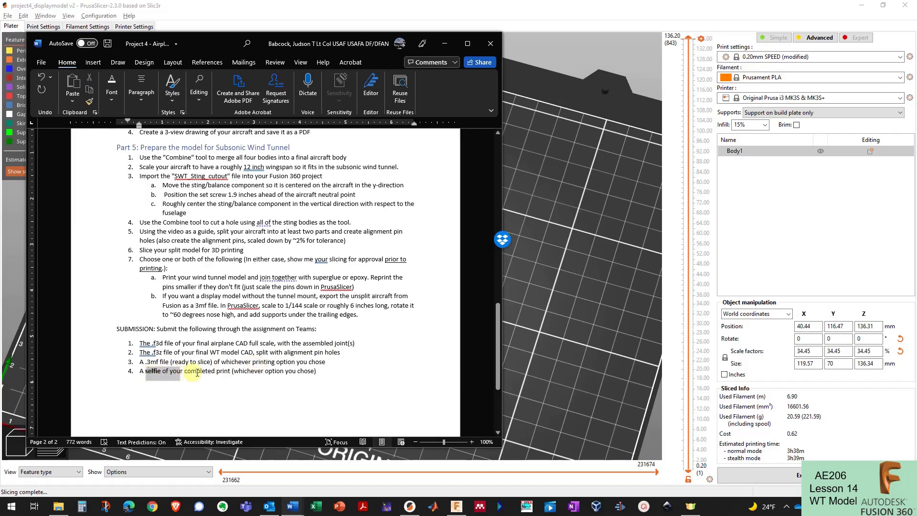
key(ctrl+b)
click(234, 372)
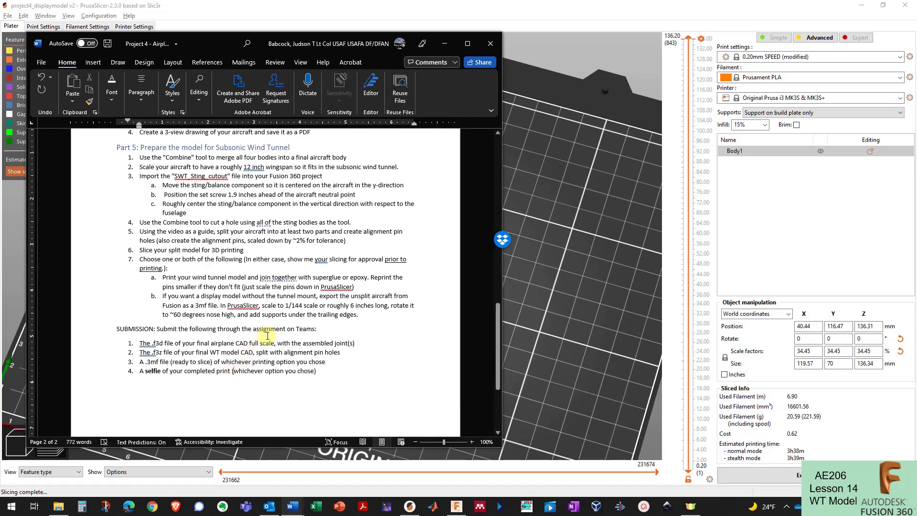
Step: Switch to Fusion 360 and export the full-scale airplane design project4 v10 as an Autodesk Fusion 360 archive (*.f3d)
key(alt+Tab)
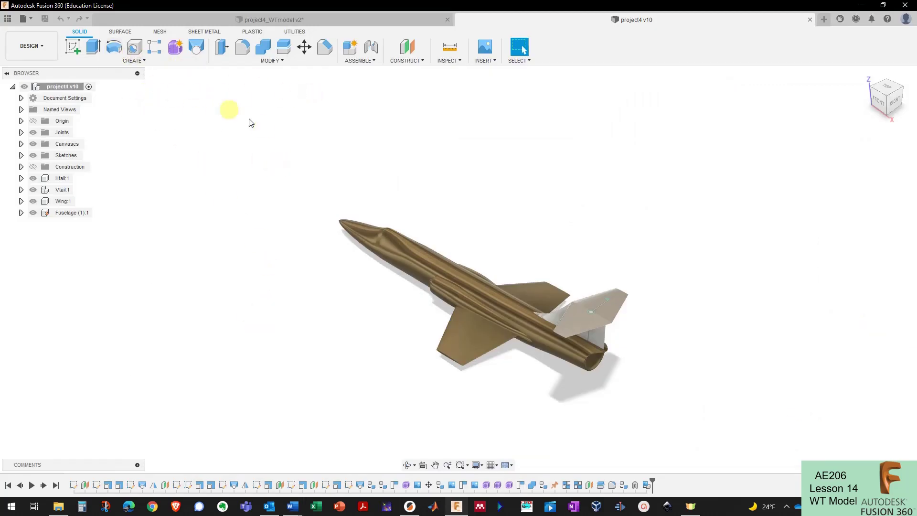
click(23, 19)
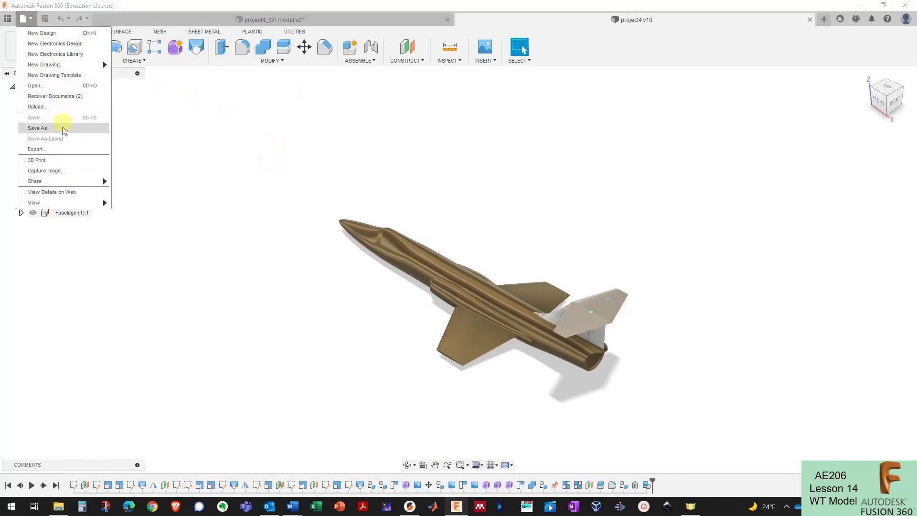
click(62, 147)
click(381, 125)
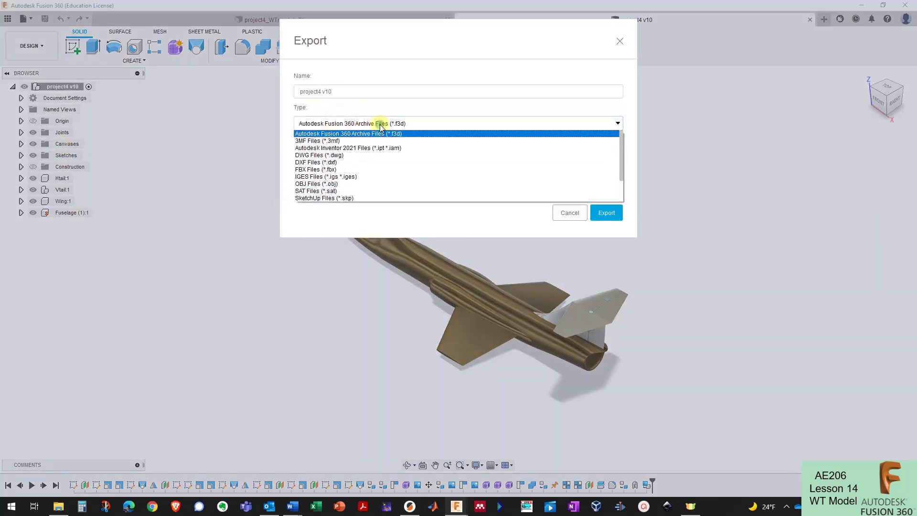
click(404, 81)
click(595, 213)
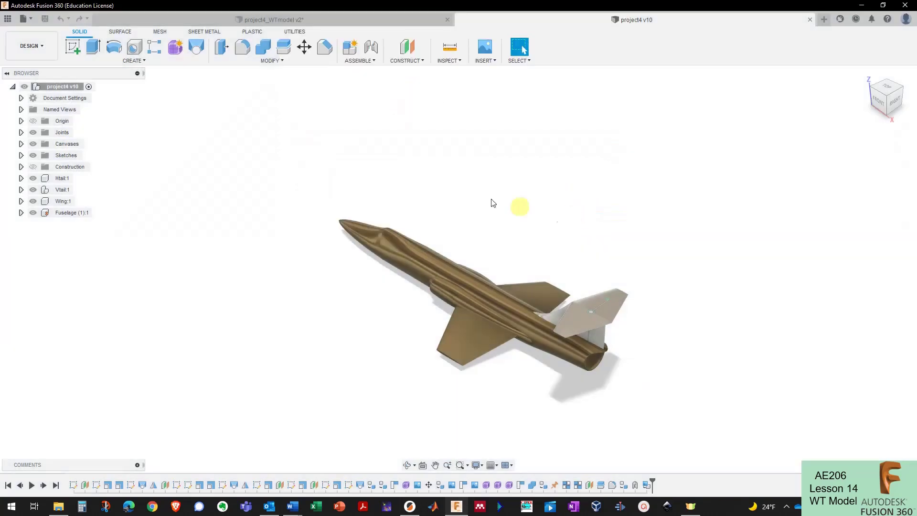
Step: Check the .f3z archive export settings of the project4_WTmodel design without exporting, and save the design
click(345, 20)
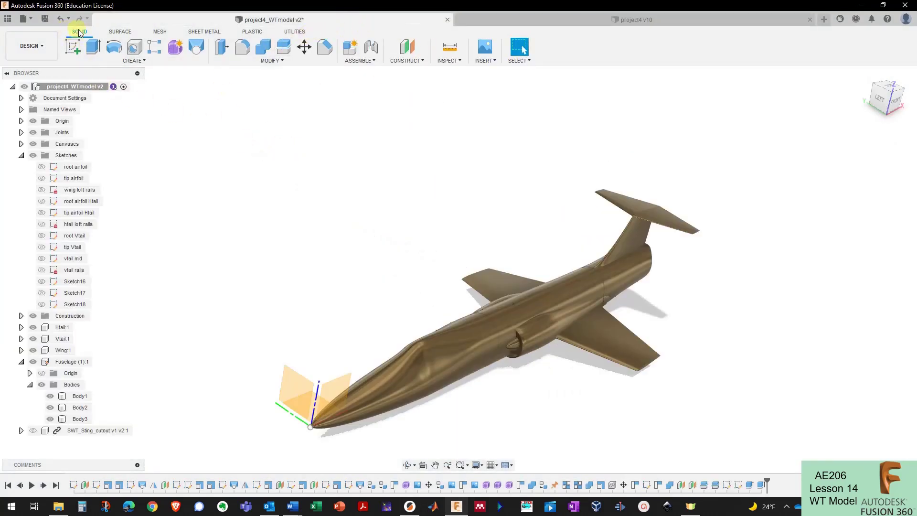
click(23, 18)
click(56, 151)
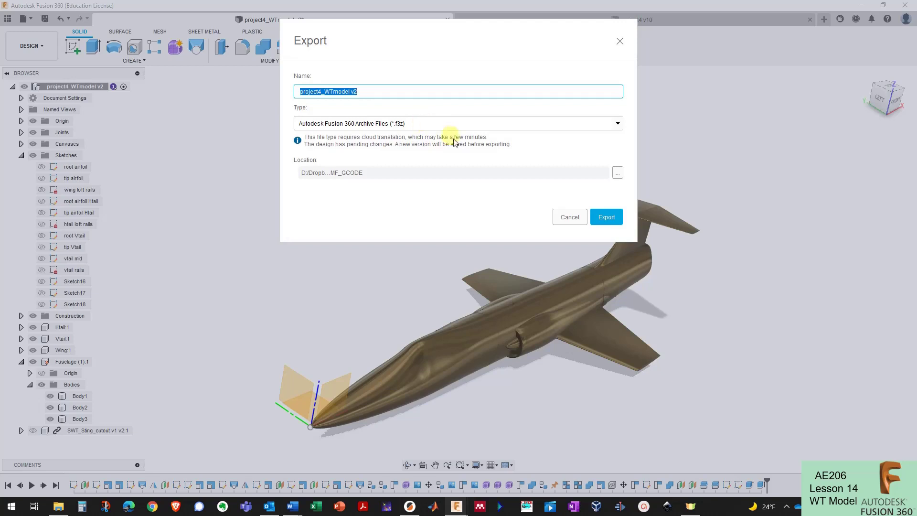
click(569, 217)
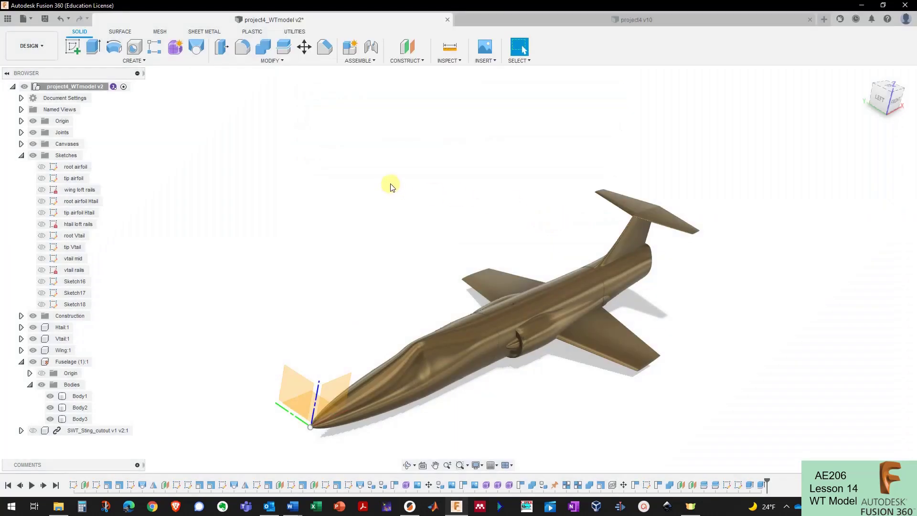
key(ctrl+s)
click(456, 267)
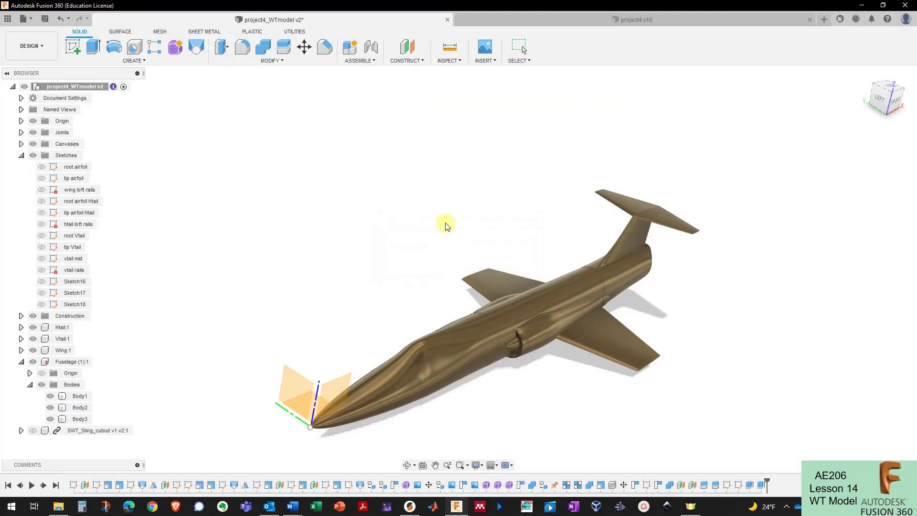